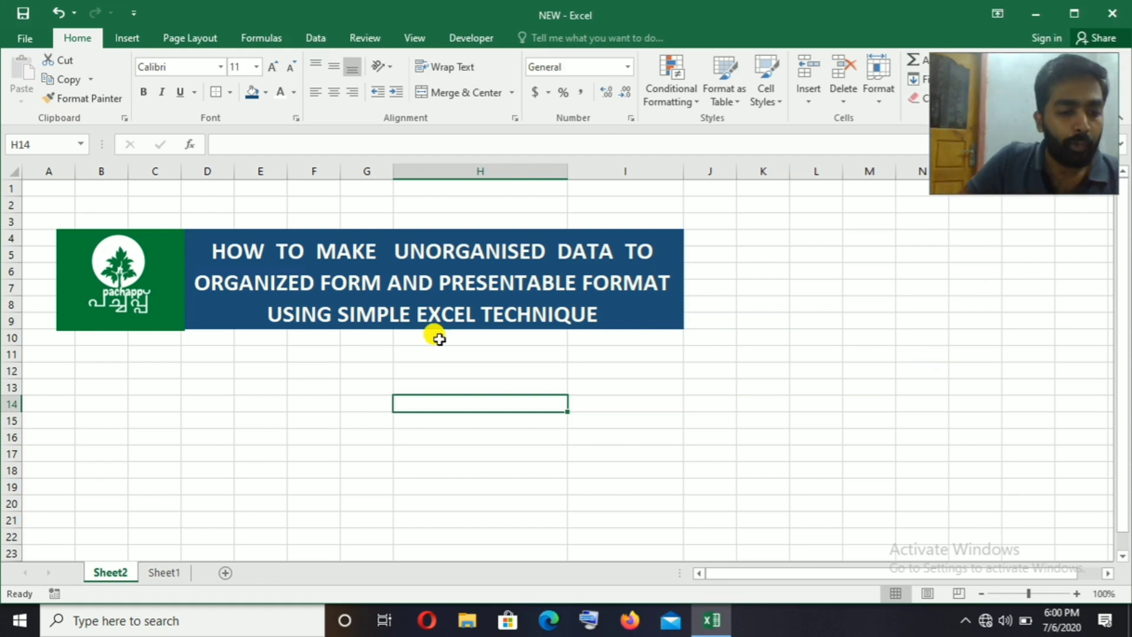
# Step: Open Sheet1 and examine how the monthly income and expense entries are laid out under each month
pyautogui.click(163, 572)
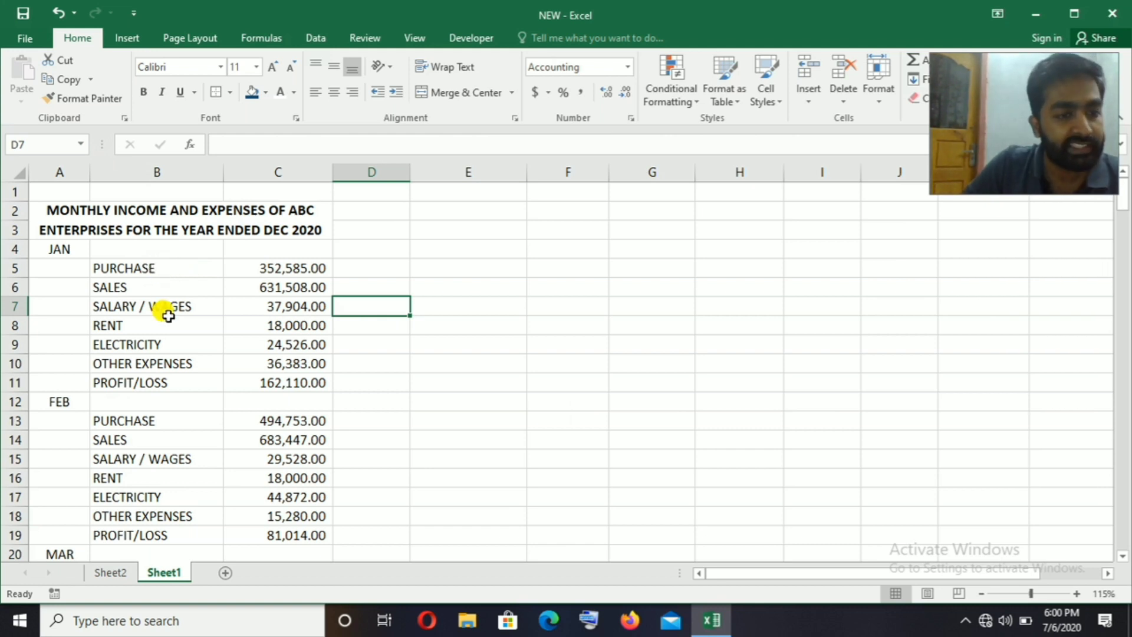
pyautogui.scroll(-5, 171, 286)
pyautogui.scroll(-5, 174, 282)
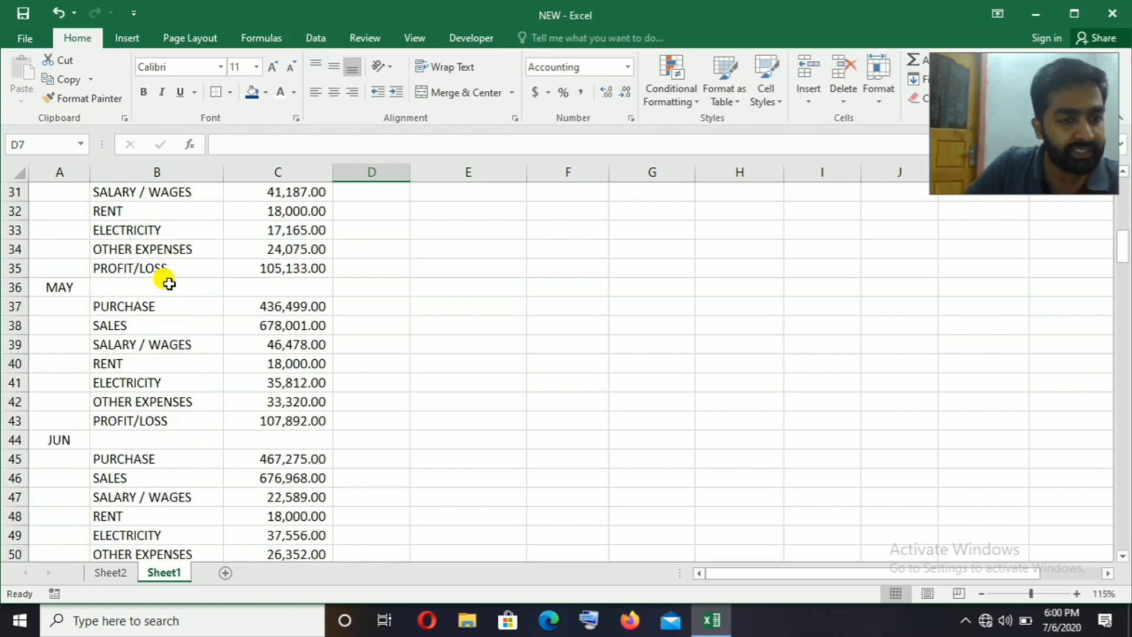
pyautogui.scroll(10, 159, 260)
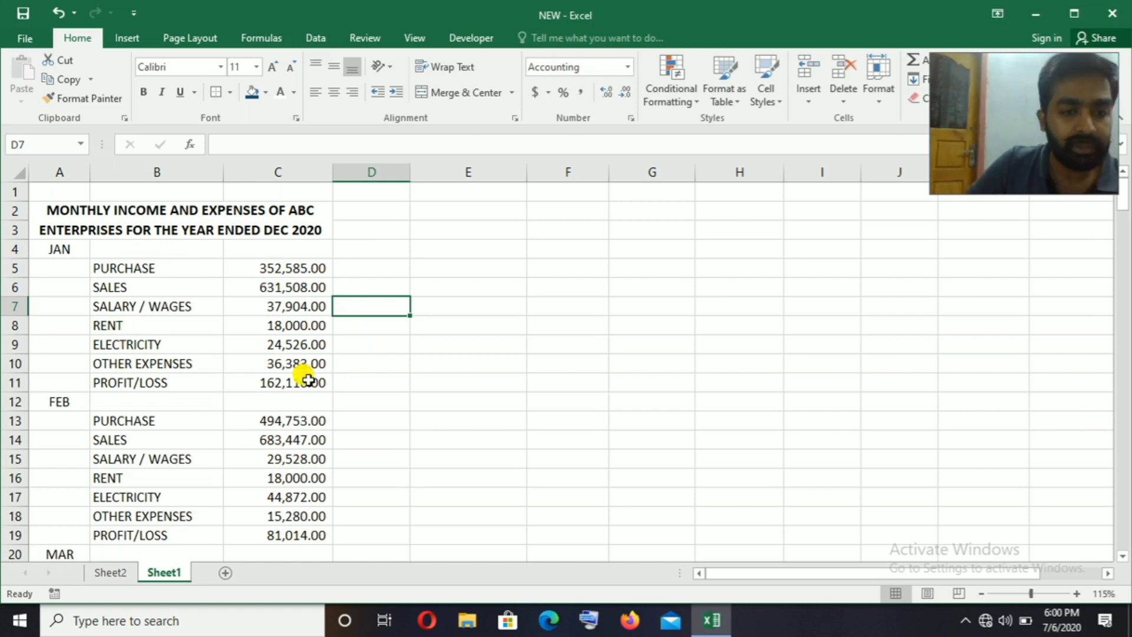
pyautogui.click(435, 282)
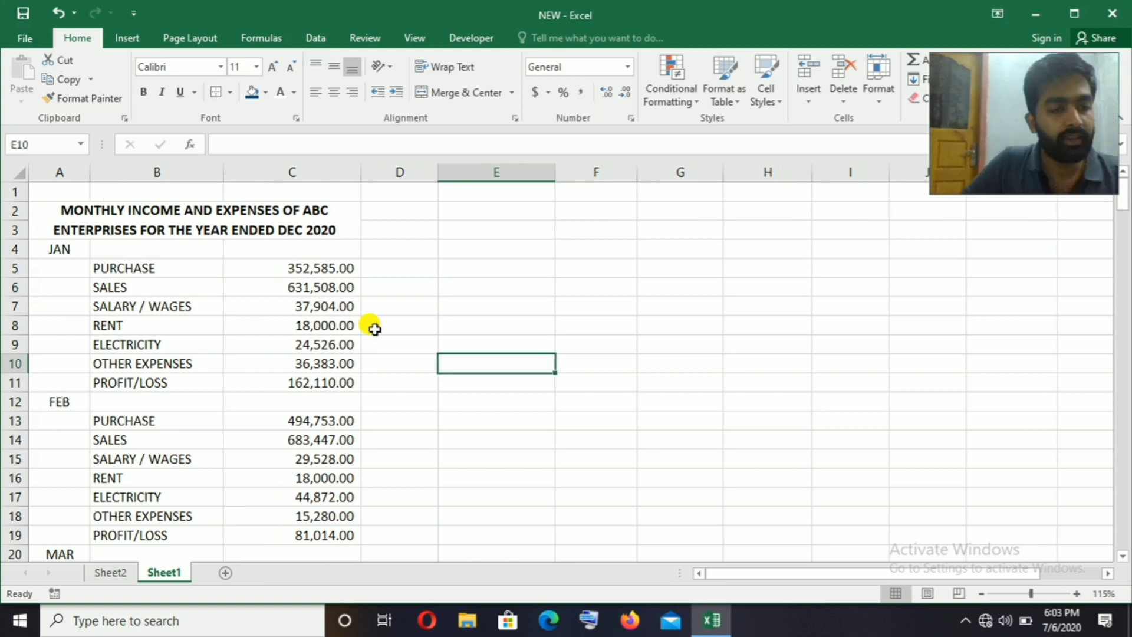
pyautogui.scroll(-7, 235, 340)
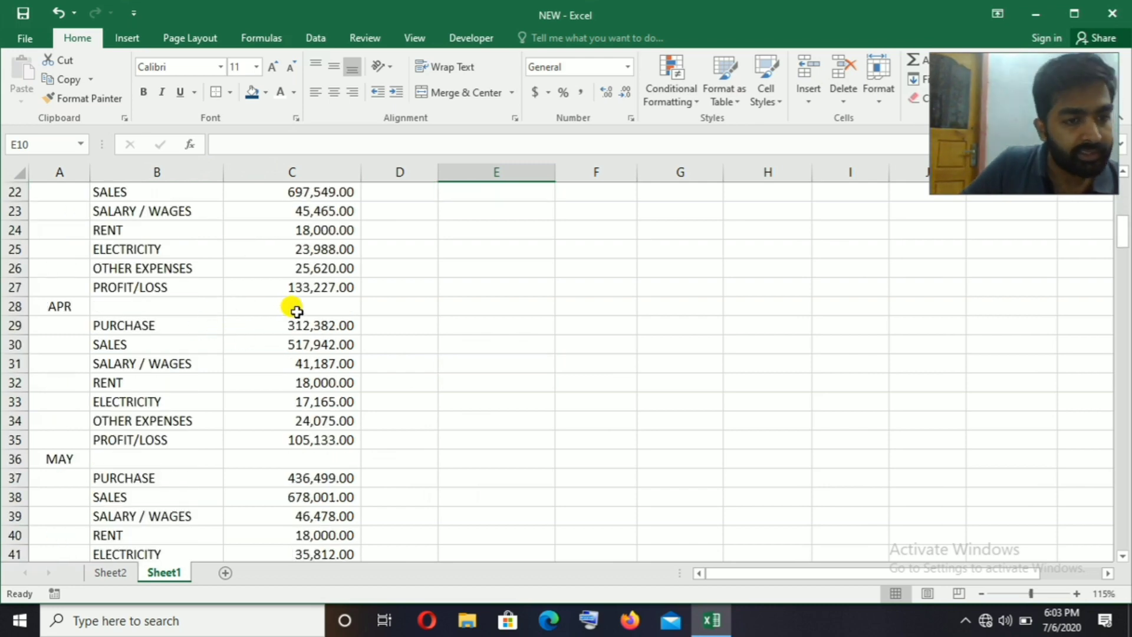
pyautogui.scroll(7, 301, 287)
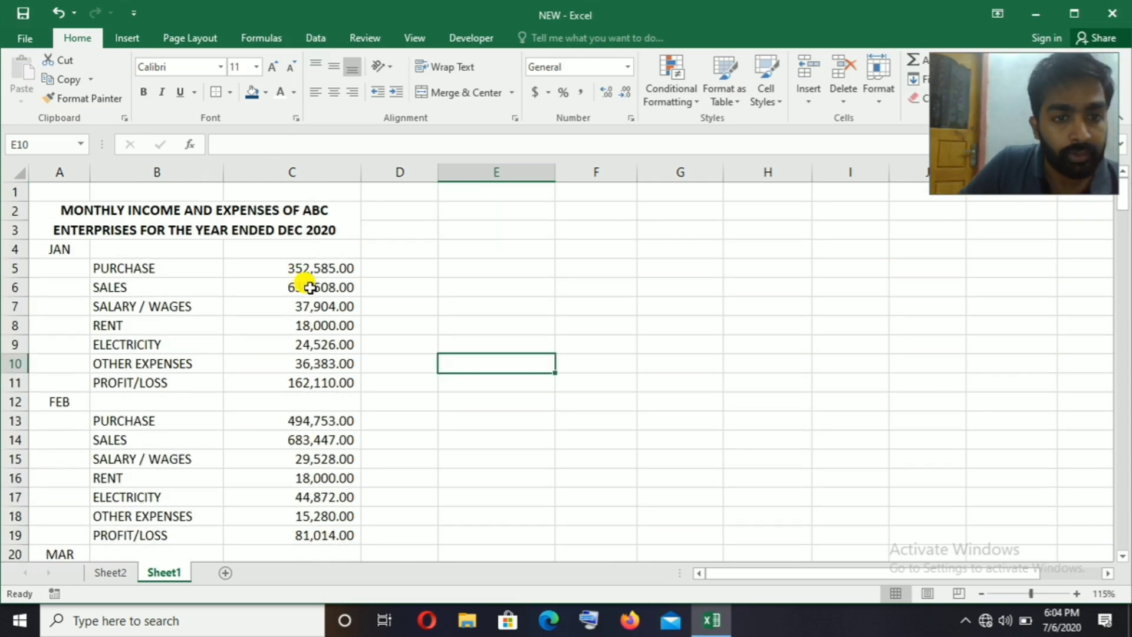
pyautogui.scroll(-8, 311, 276)
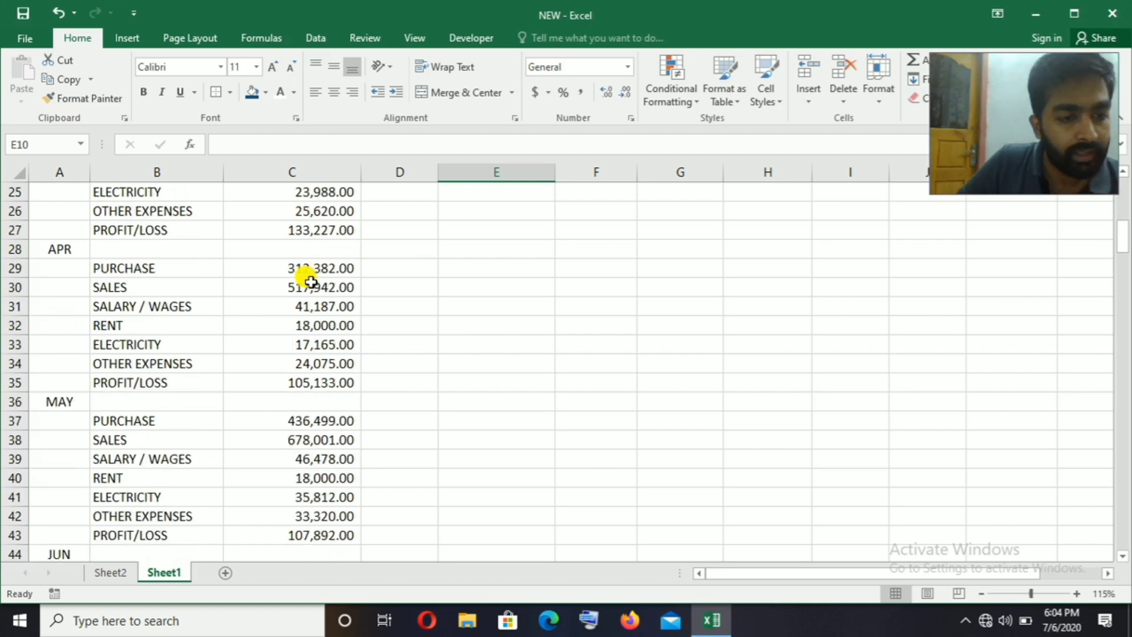
pyautogui.scroll(-4, 242, 280)
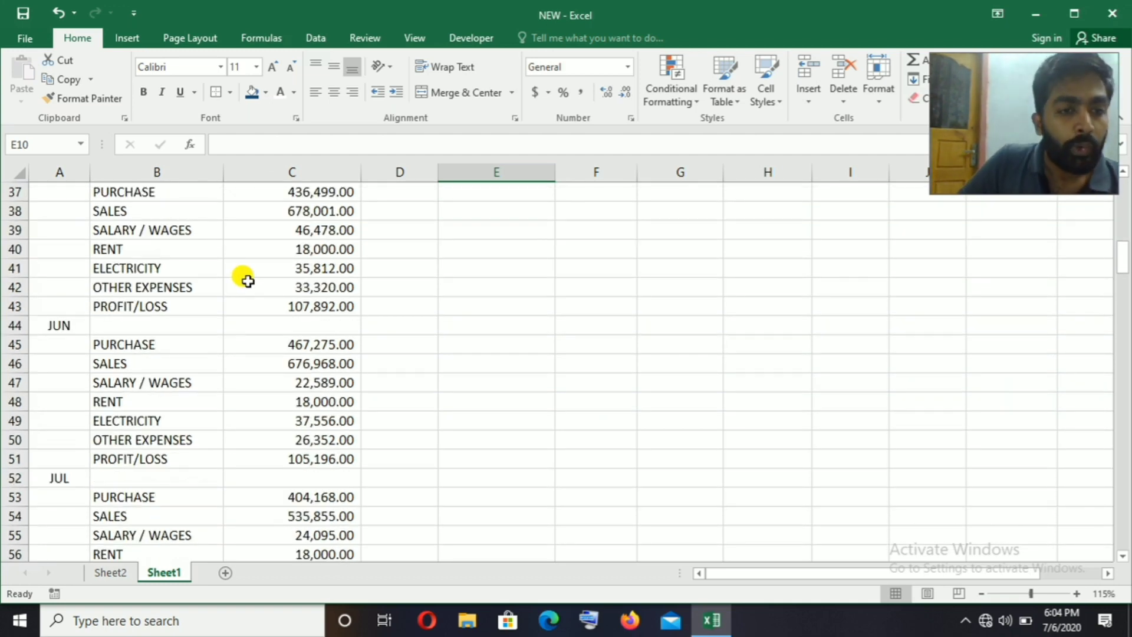
pyautogui.scroll(12, 247, 281)
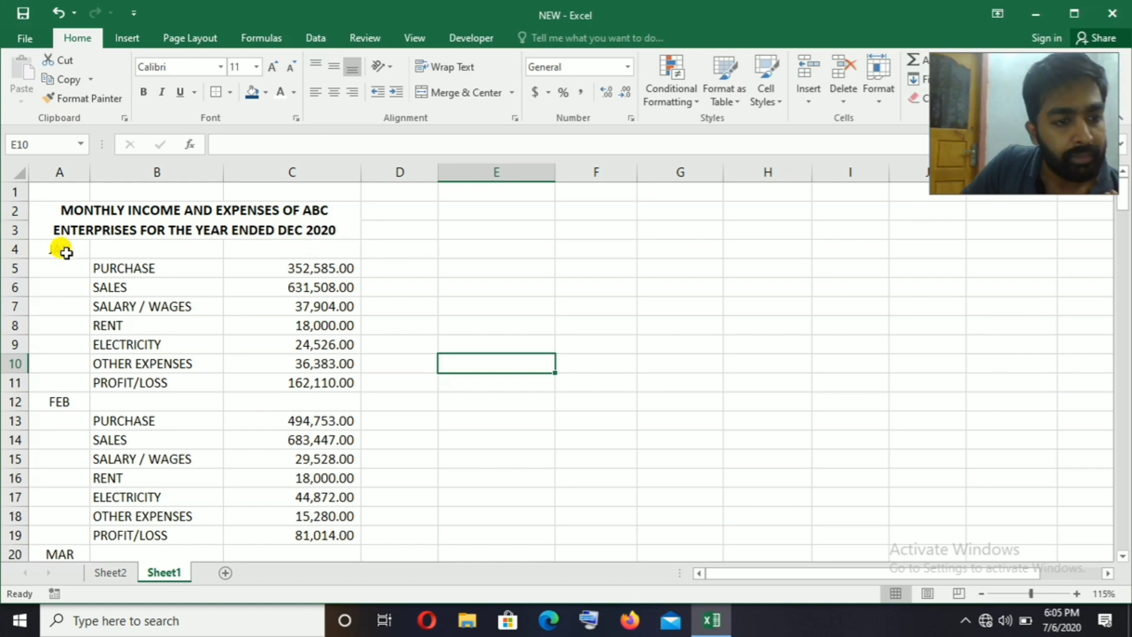
pyautogui.scroll(-6, 118, 399)
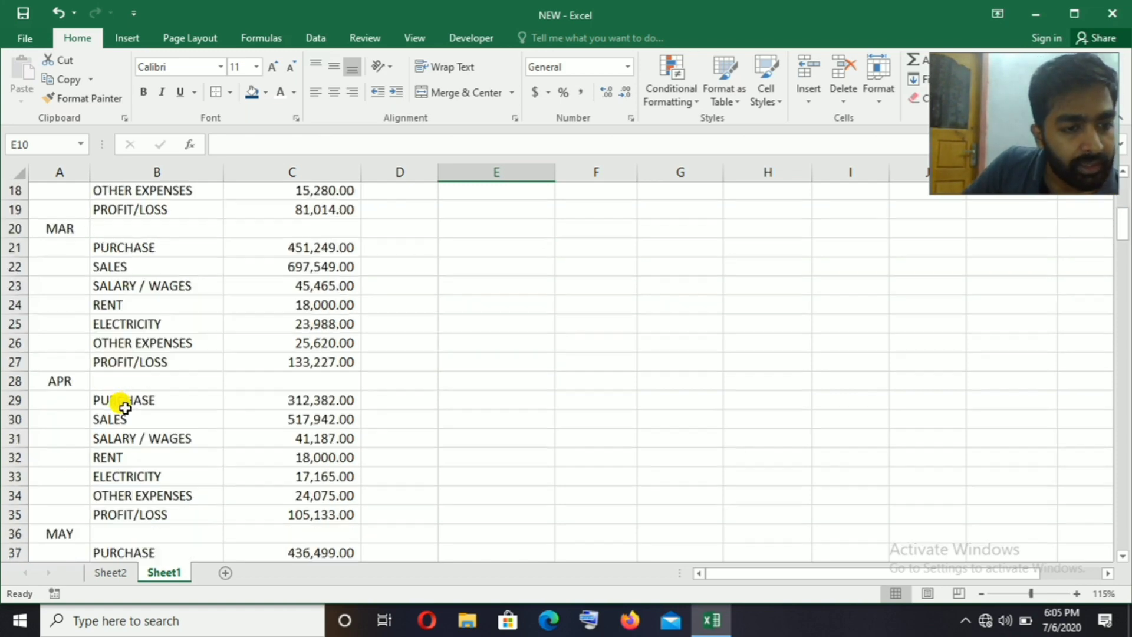
pyautogui.scroll(6, 449, 396)
pyautogui.scroll(-11, 81, 379)
pyautogui.scroll(1, 469, 312)
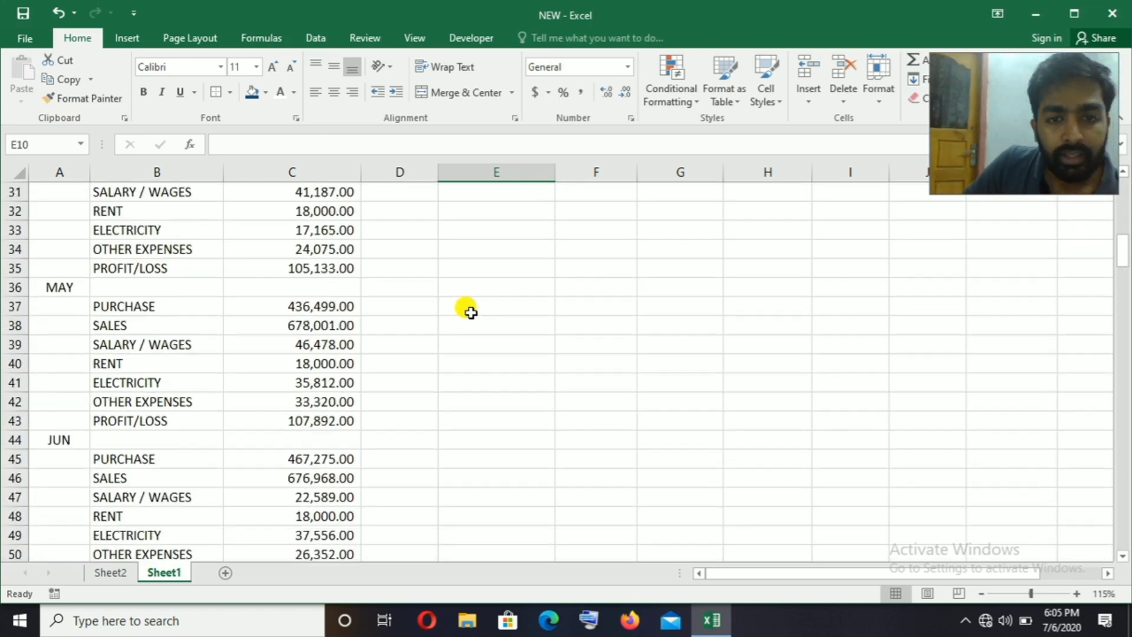
pyautogui.scroll(10, 470, 312)
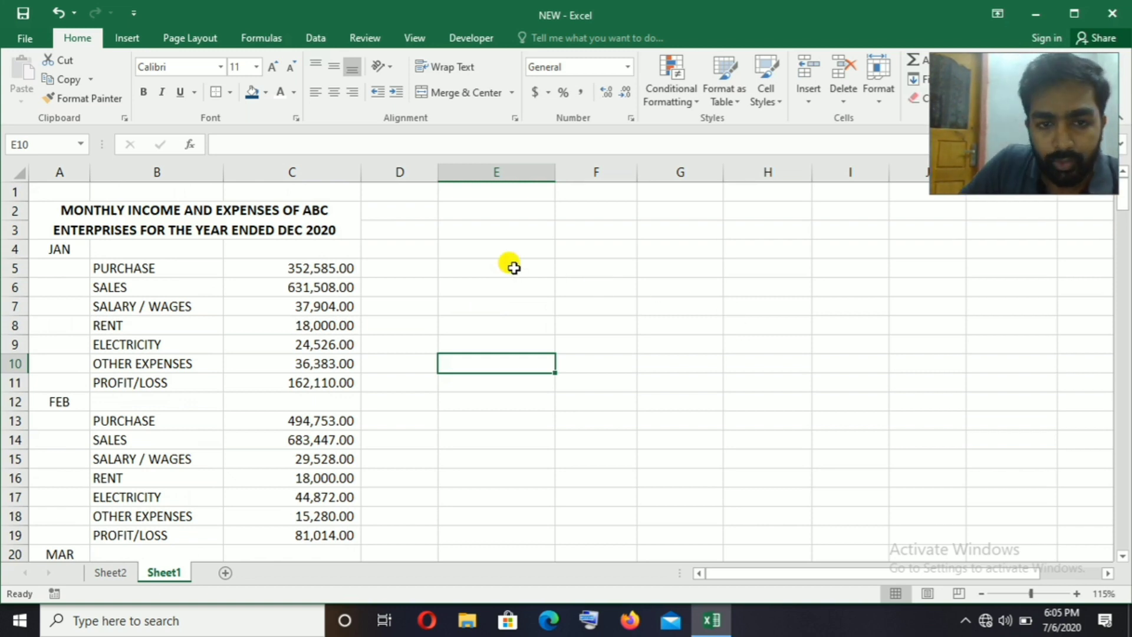
# Step: Enter JAN in cell E5 and autofill the months down to DEC in E16
pyautogui.click(484, 266)
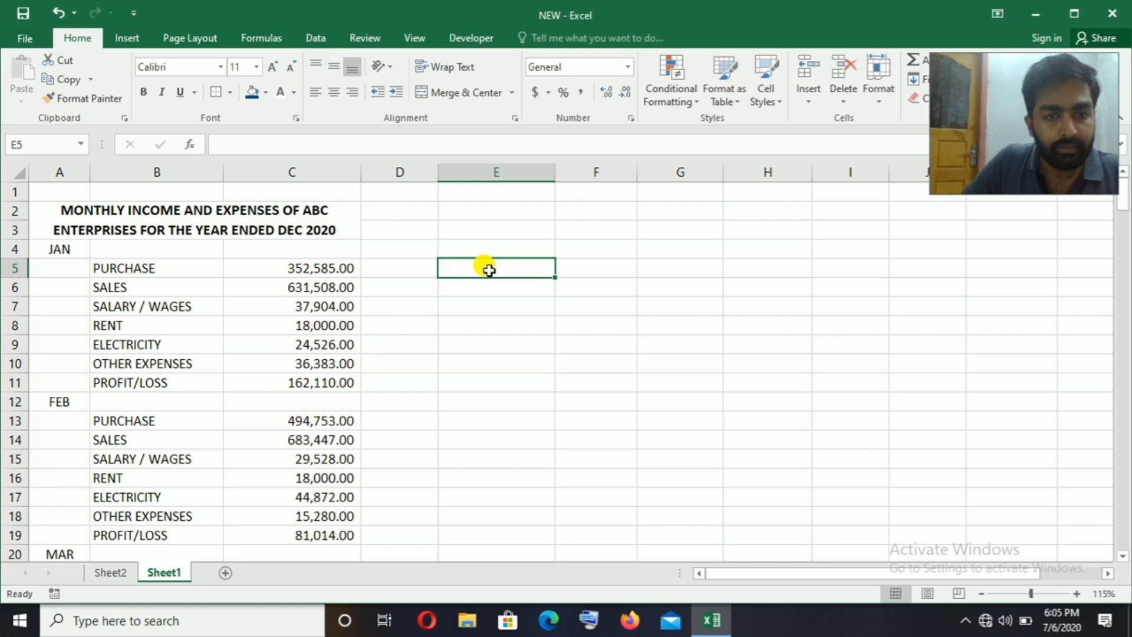
pyautogui.write('JAN')
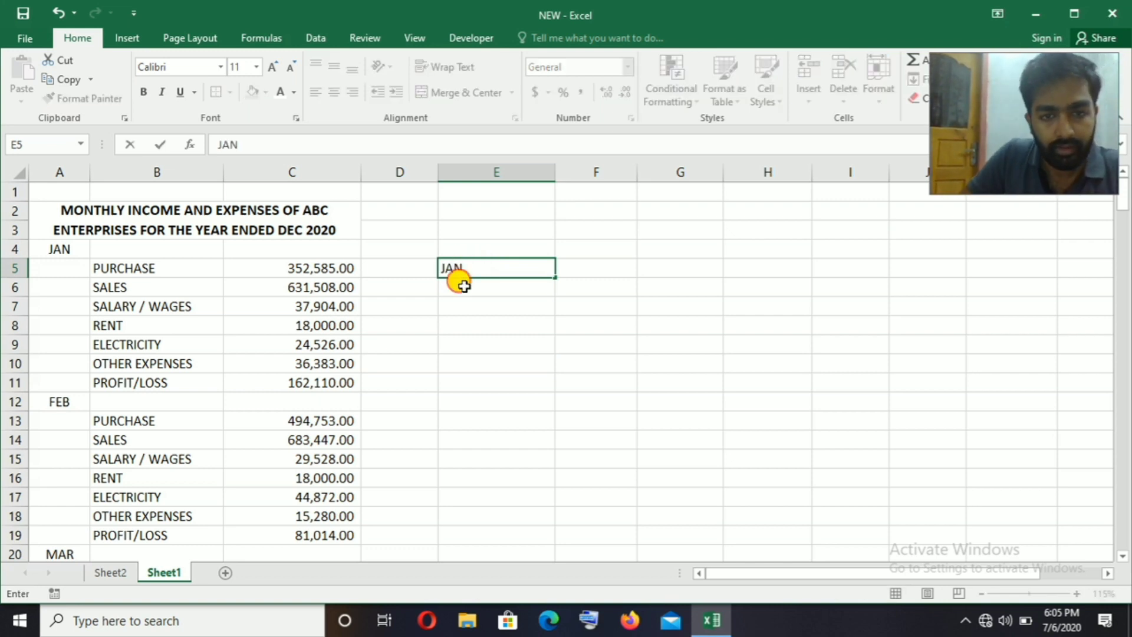
pyautogui.press('Return')
pyautogui.click(500, 268)
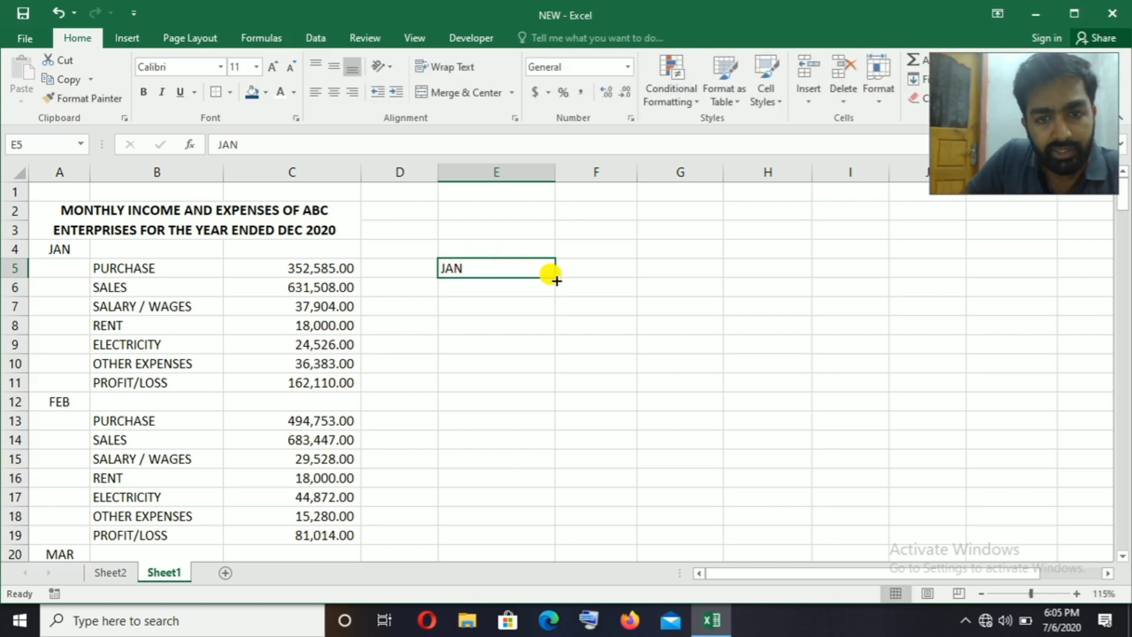
pyautogui.moveTo(550, 275); pyautogui.dragTo(537, 483)
pyautogui.click(648, 398)
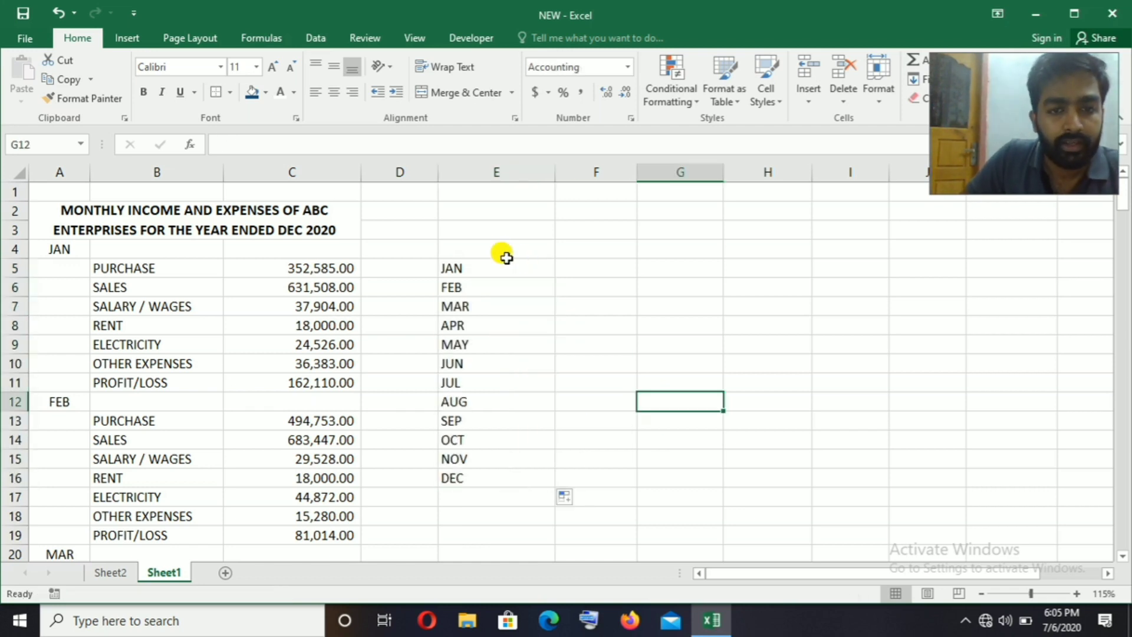
# Step: Enter the heading MONTH in cell E4, above the list of months
pyautogui.click(501, 252)
pyautogui.doubleClick(501, 253)
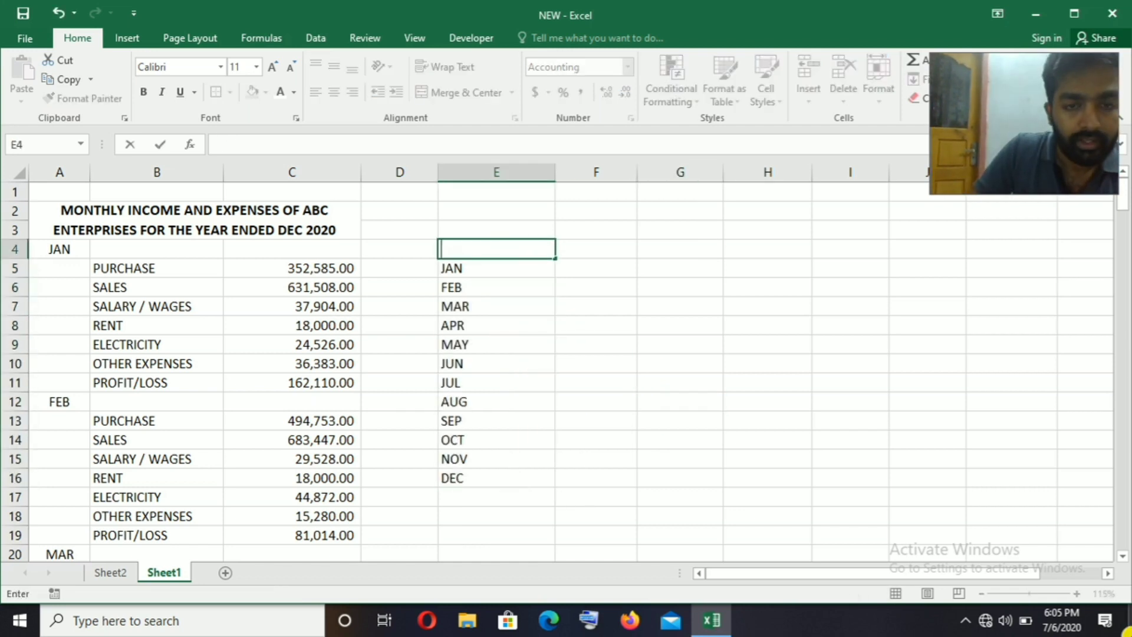
pyautogui.write('MONTH')
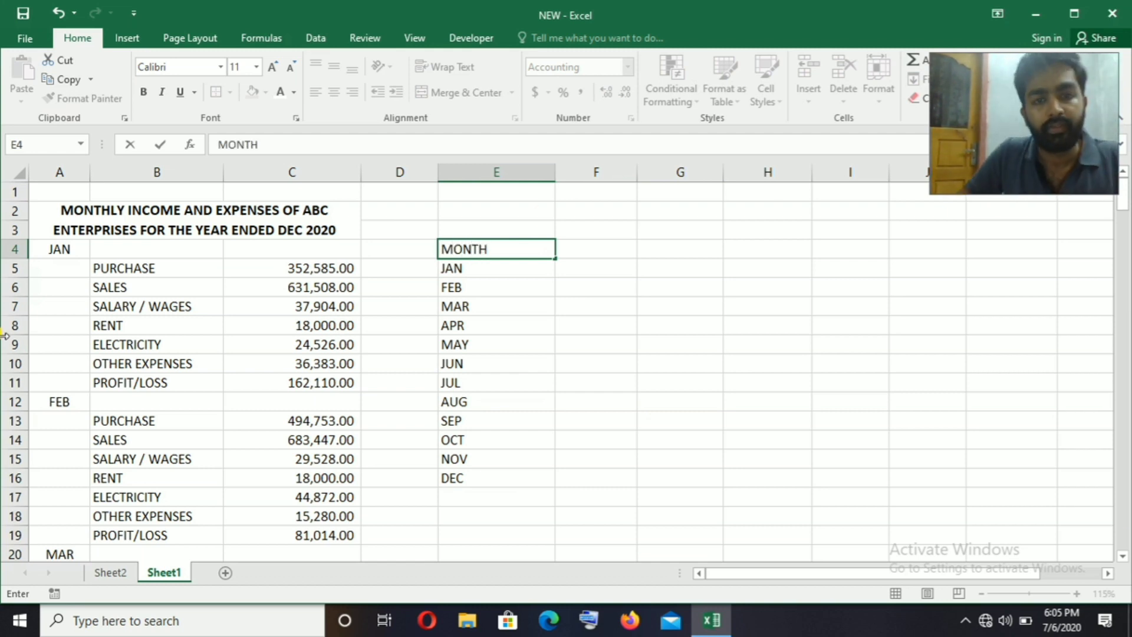
pyautogui.click(568, 272)
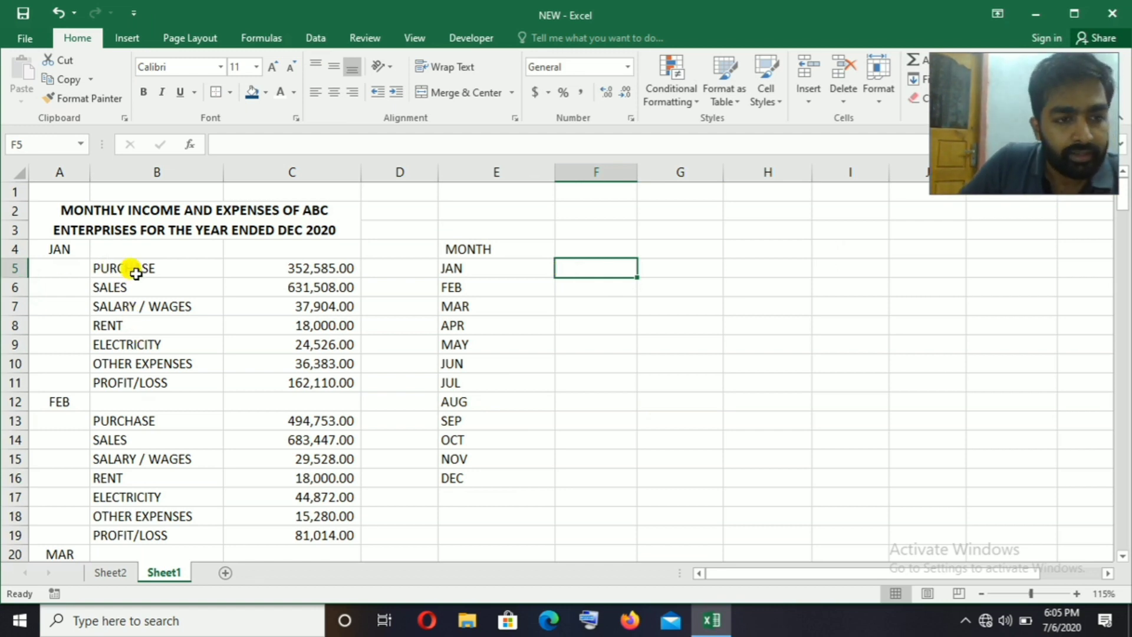
# Step: Copy January's category names from PURCHASE to PROFIT/LOSS (B5:B11) and paste them transposed as column headings starting at F4
pyautogui.moveTo(132, 266); pyautogui.dragTo(138, 384)
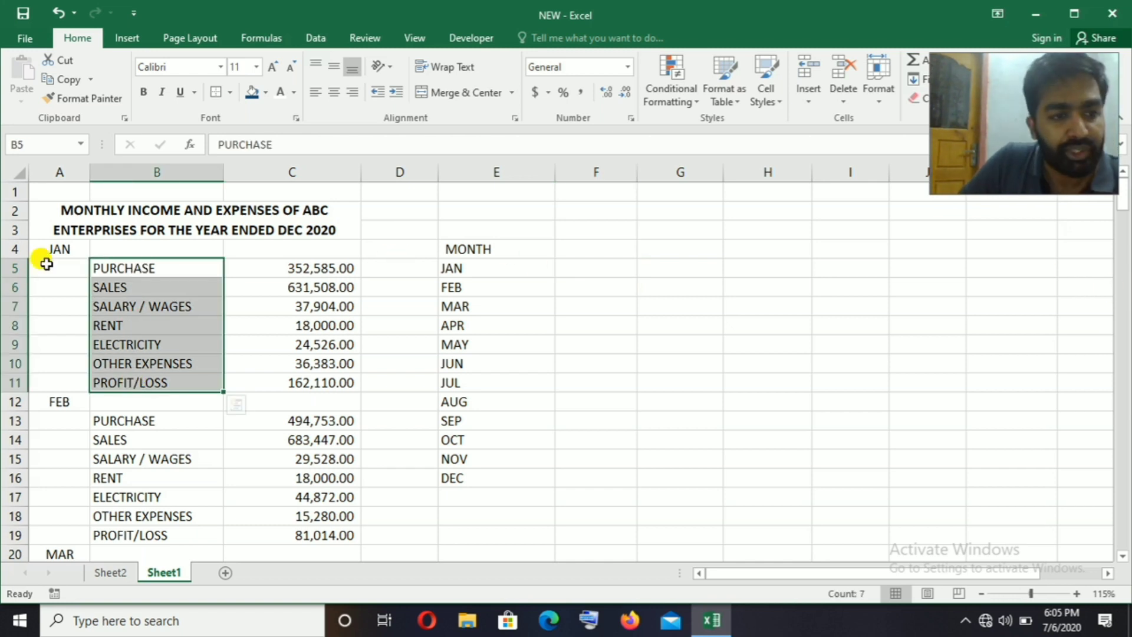
pyautogui.rightClick(144, 283)
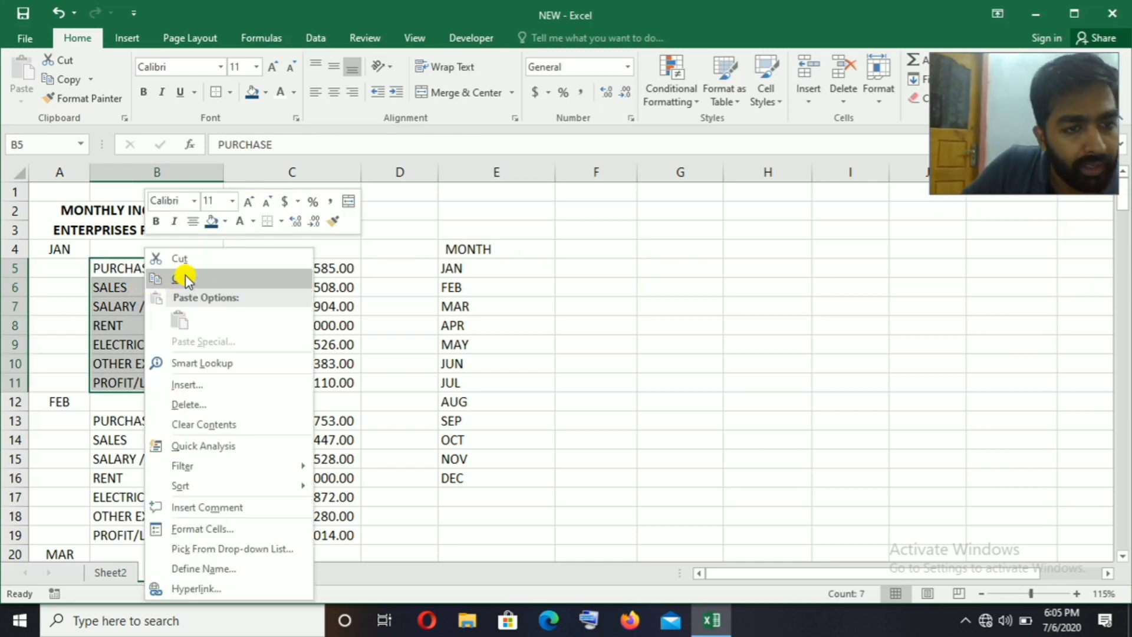
pyautogui.click(185, 277)
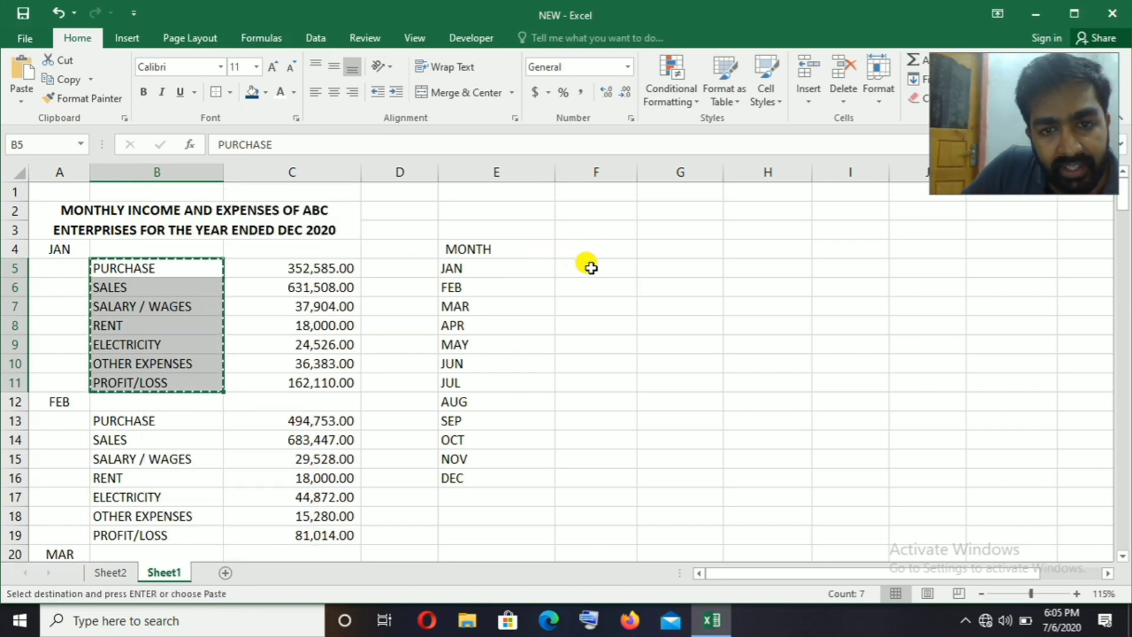
pyautogui.click(589, 247)
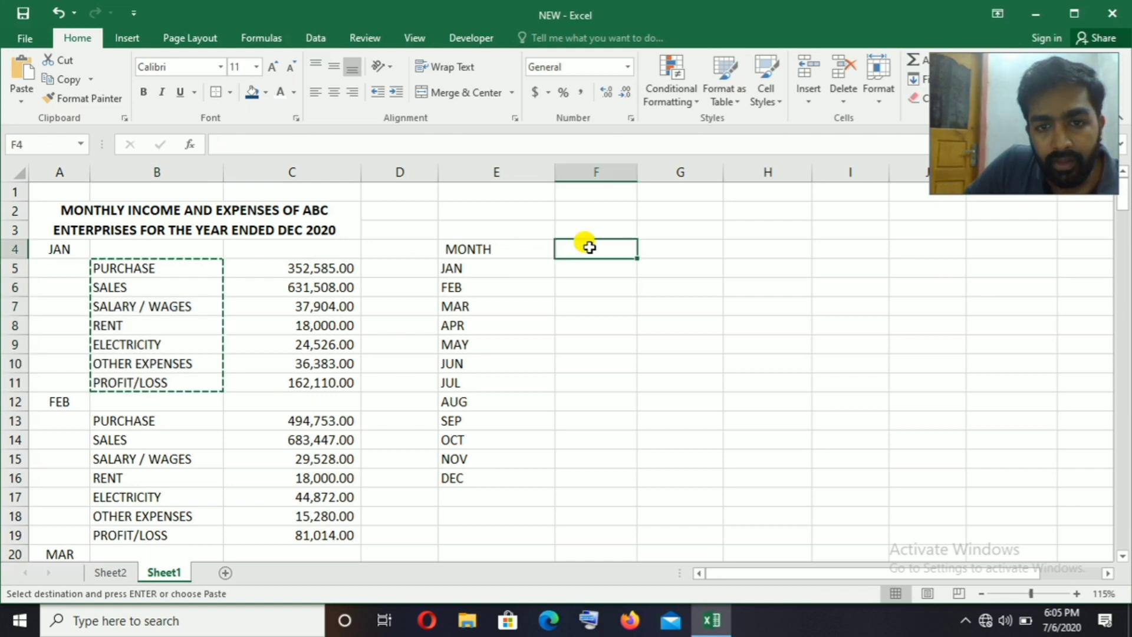
pyautogui.rightClick(589, 247)
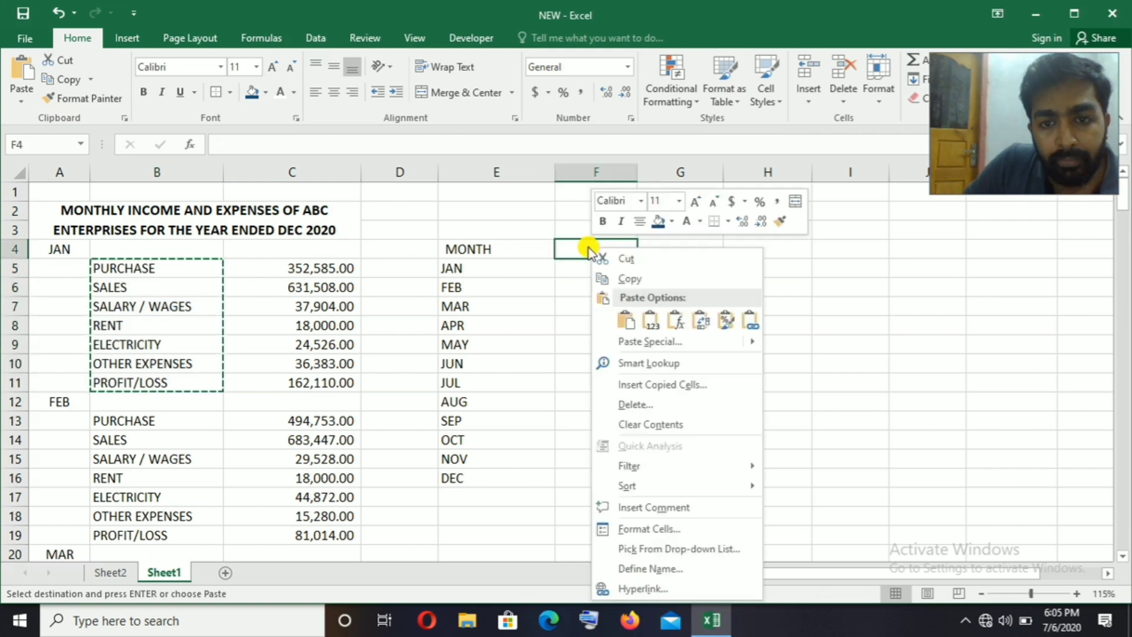
pyautogui.click(638, 322)
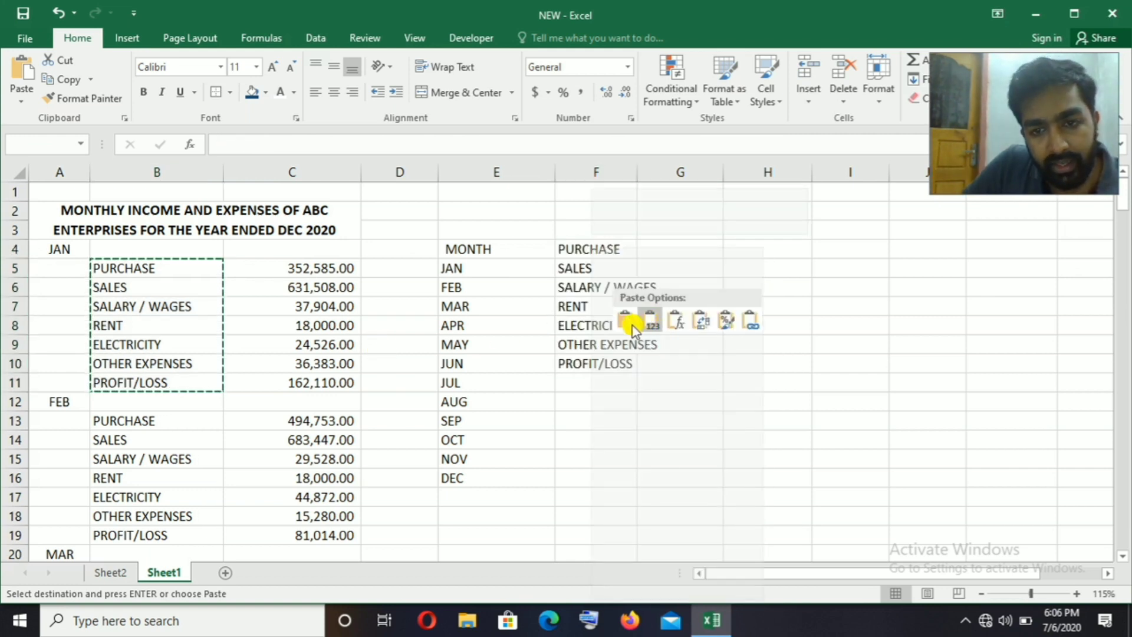
pyautogui.click(699, 324)
pyautogui.click(727, 322)
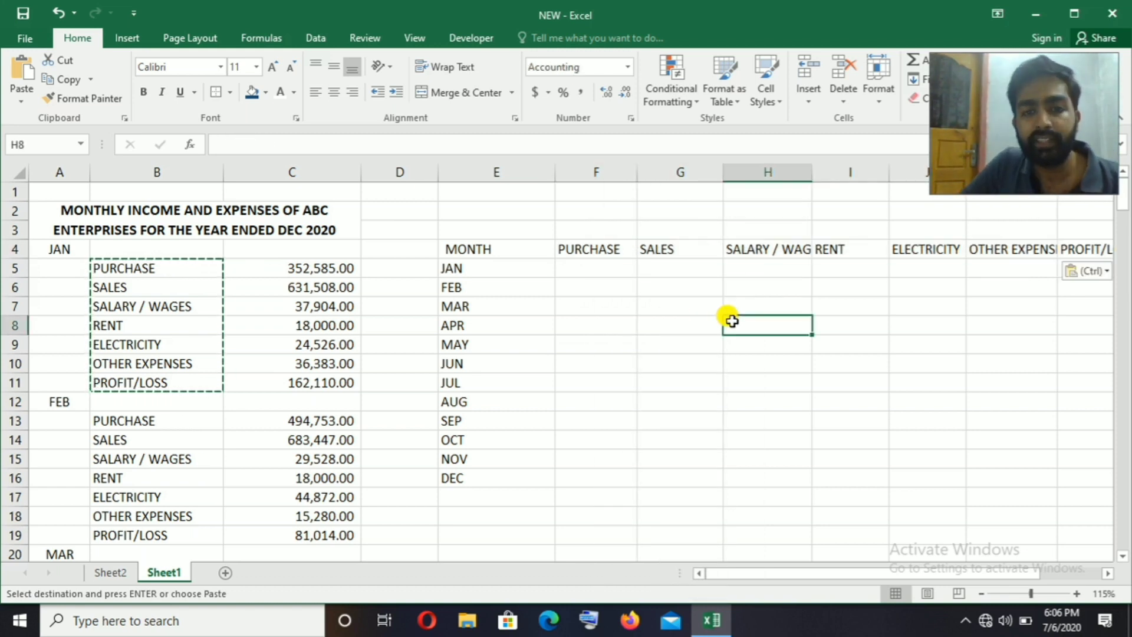
# Step: Merge and center cells E3 through L3 above the new table's headings
pyautogui.click(589, 249)
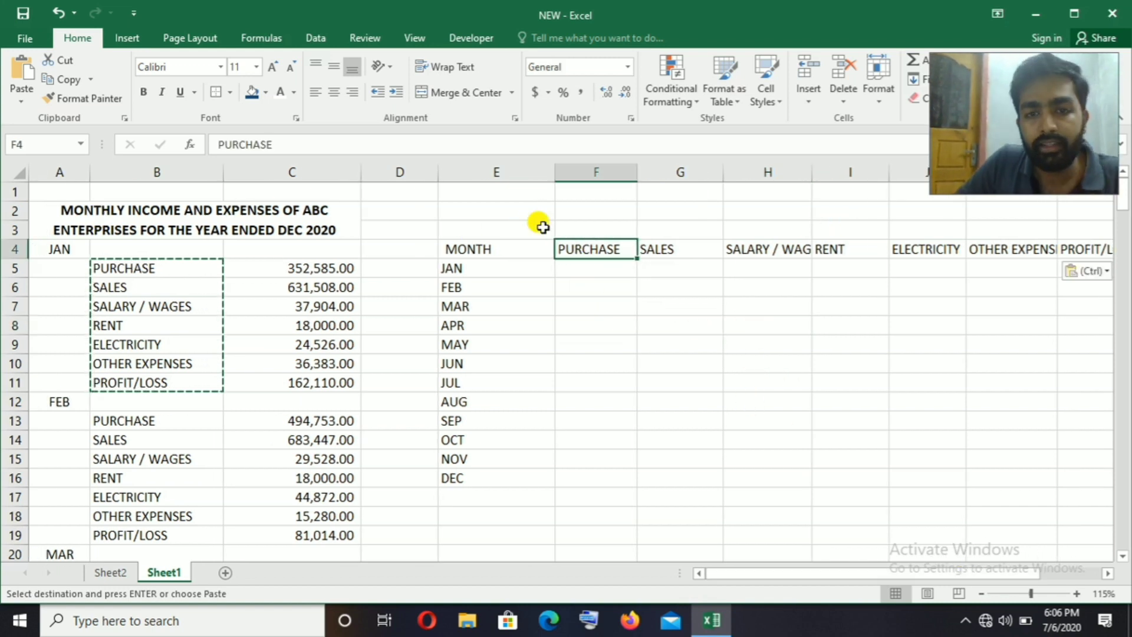
pyautogui.moveTo(501, 229); pyautogui.dragTo(1061, 227)
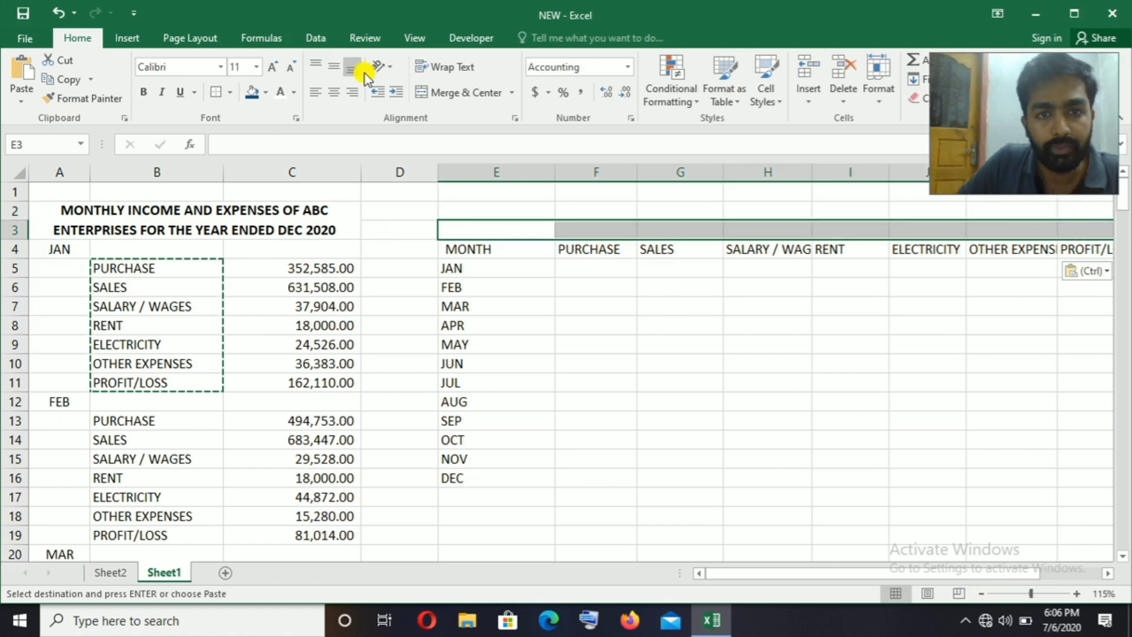
pyautogui.click(927, 574)
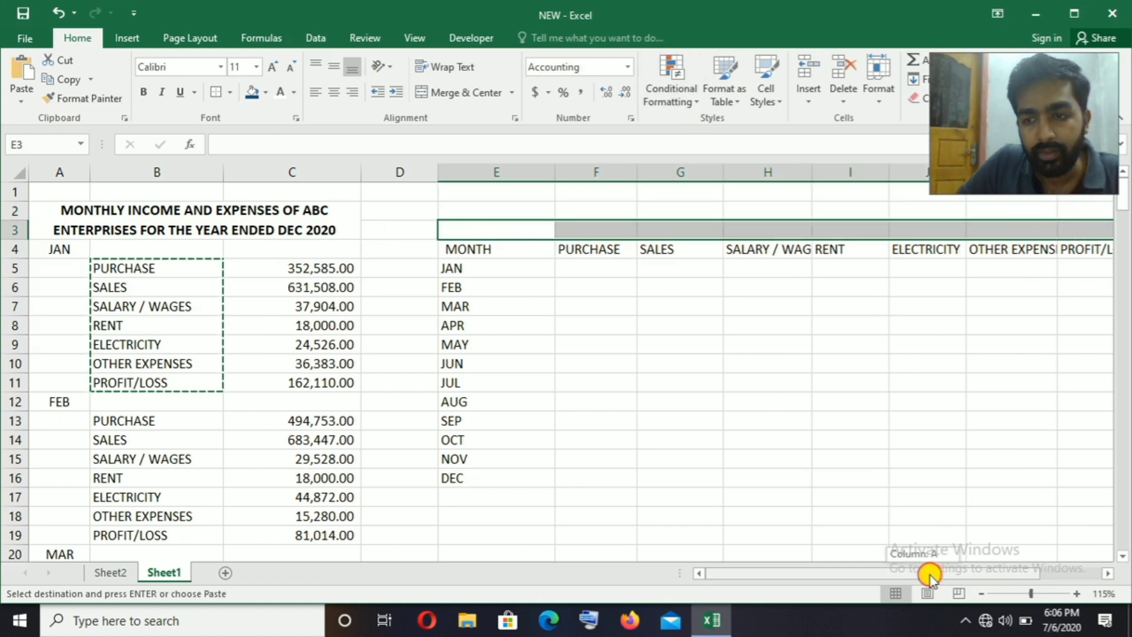
pyautogui.moveTo(930, 576); pyautogui.dragTo(985, 550)
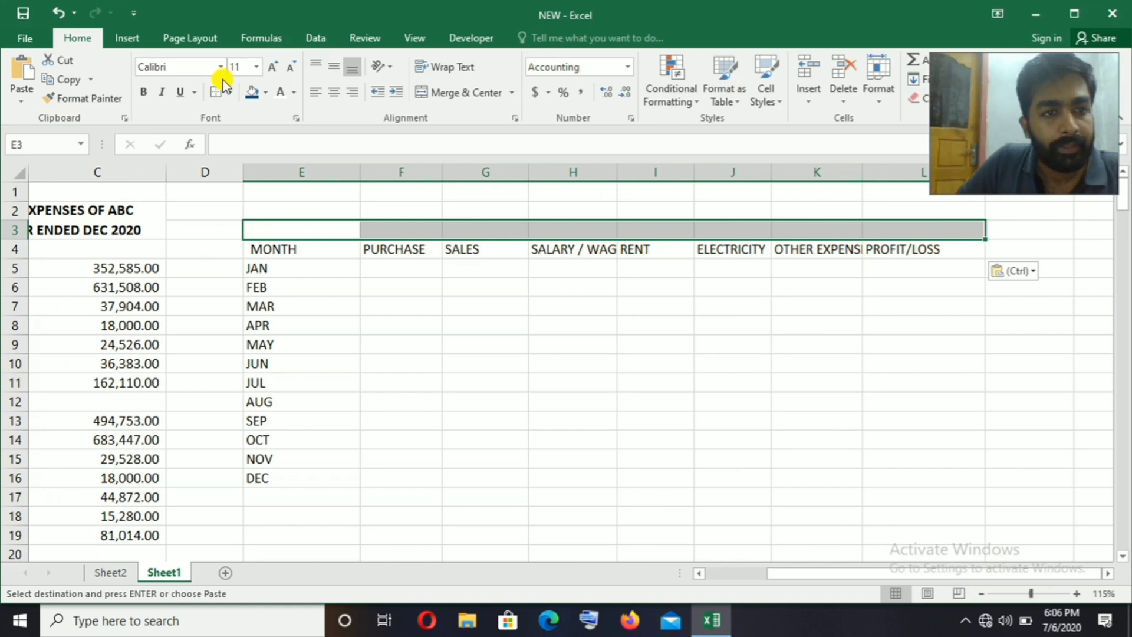
pyautogui.click(482, 93)
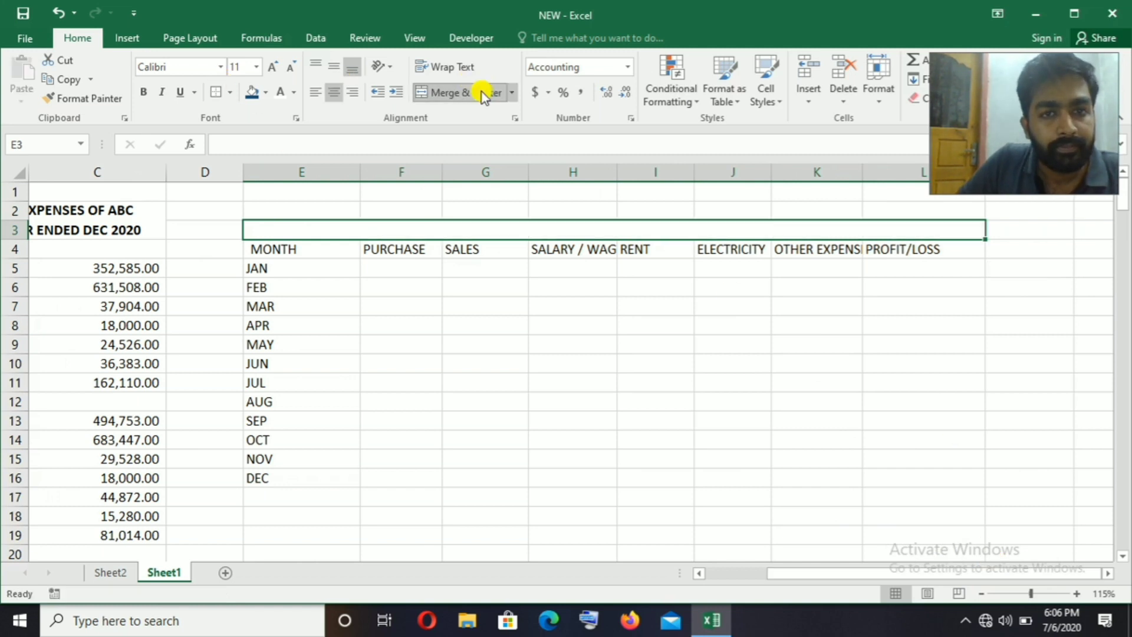
# Step: Copy the original report title from A2 into the merged cell above the new table's headings
pyautogui.click(89, 219)
pyautogui.hotkey('ctrl', 'c')
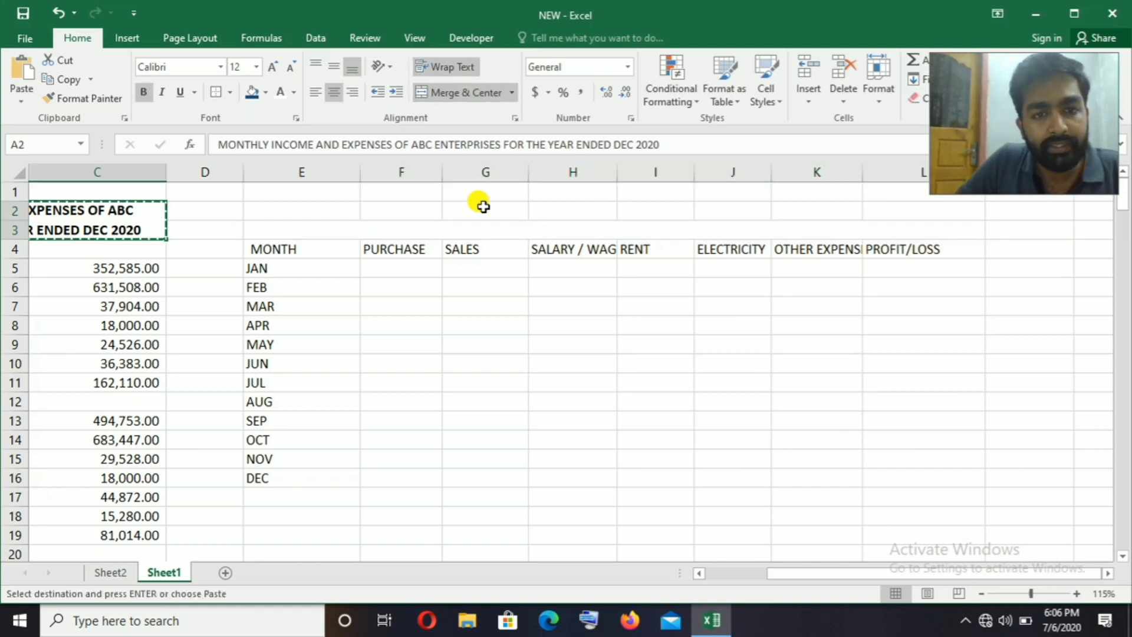
pyautogui.click(469, 225)
pyautogui.hotkey('ctrl', 'v')
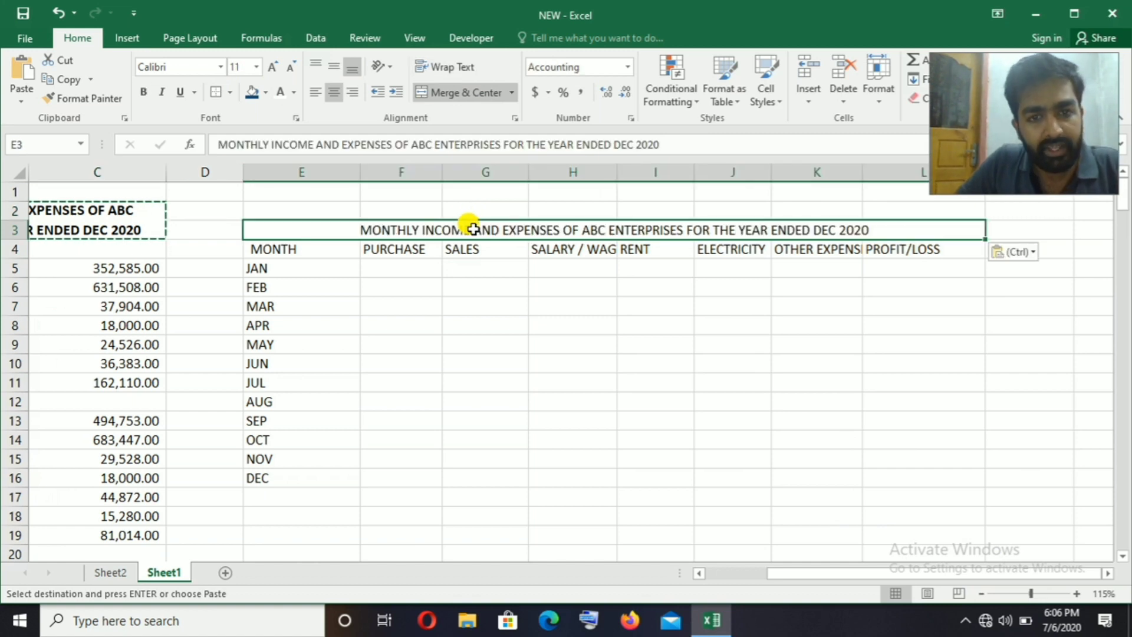
pyautogui.click(532, 285)
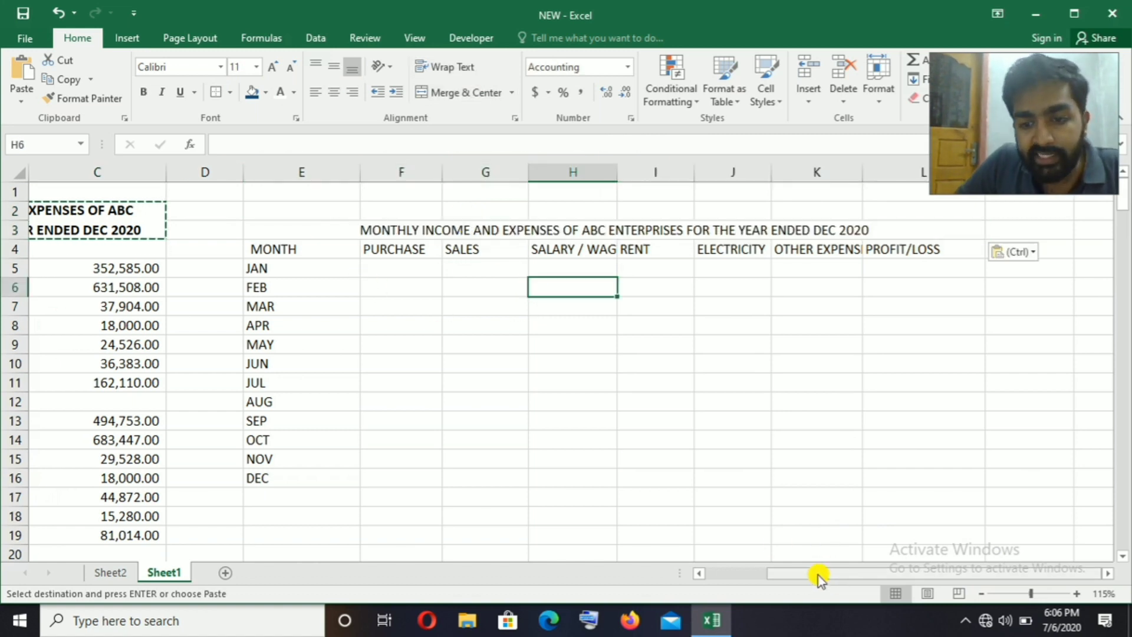
pyautogui.moveTo(818, 575); pyautogui.dragTo(808, 576)
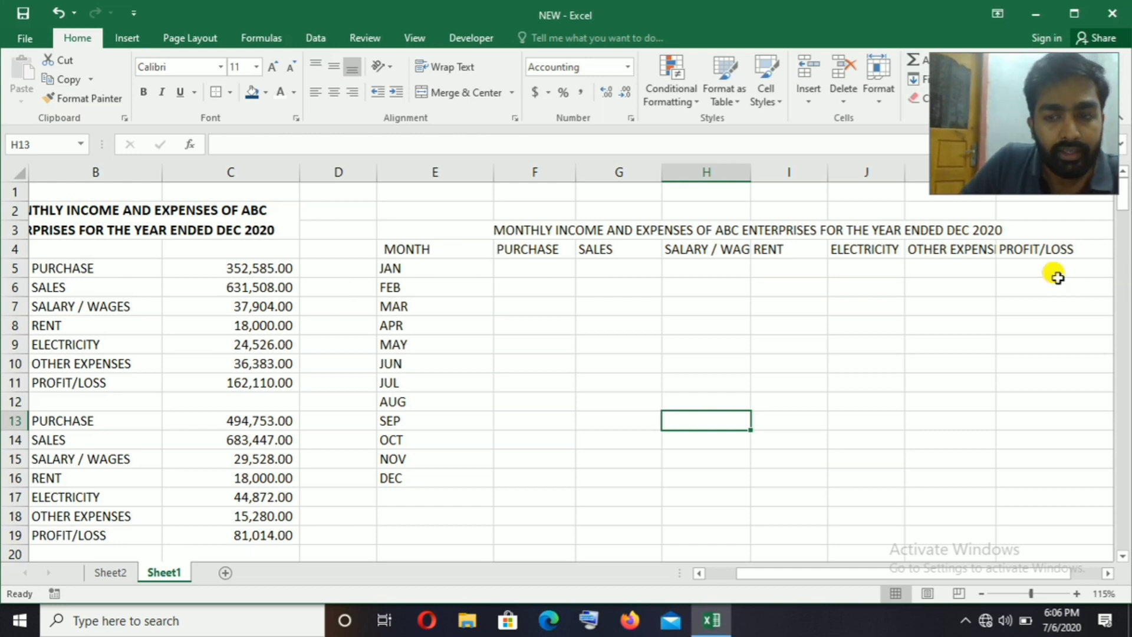
# Step: Link January's PURCHASE cell F5 to C5 and its SALES cell G5 to C6 with direct cell references
pyautogui.click(541, 268)
pyautogui.write('=')
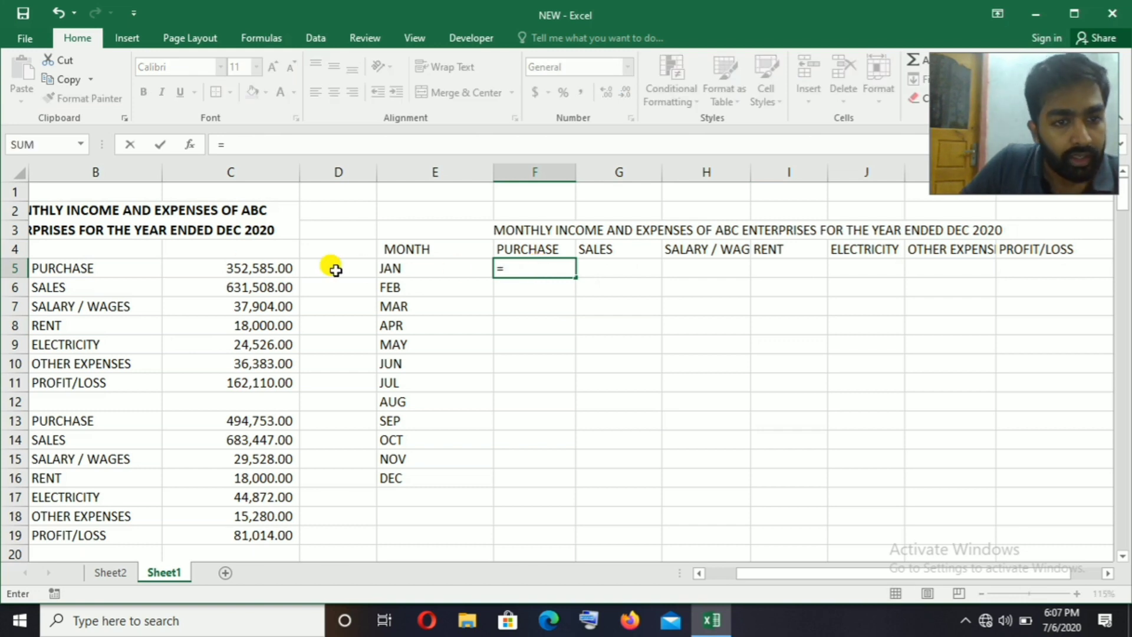
pyautogui.click(245, 270)
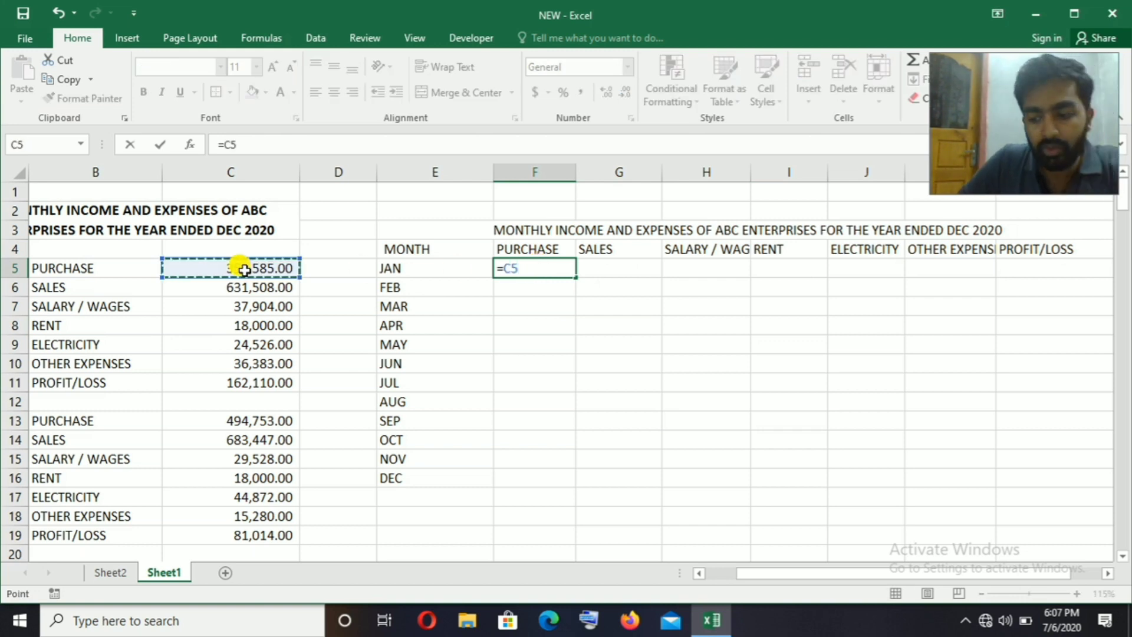
pyautogui.press('Return')
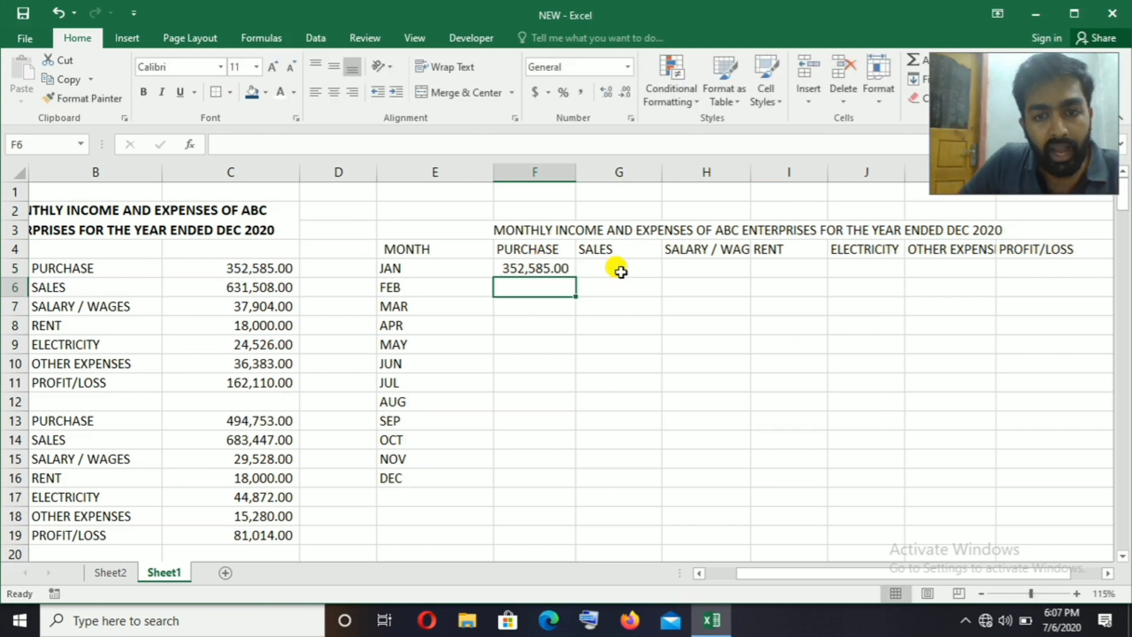
pyautogui.click(617, 270)
pyautogui.write('=')
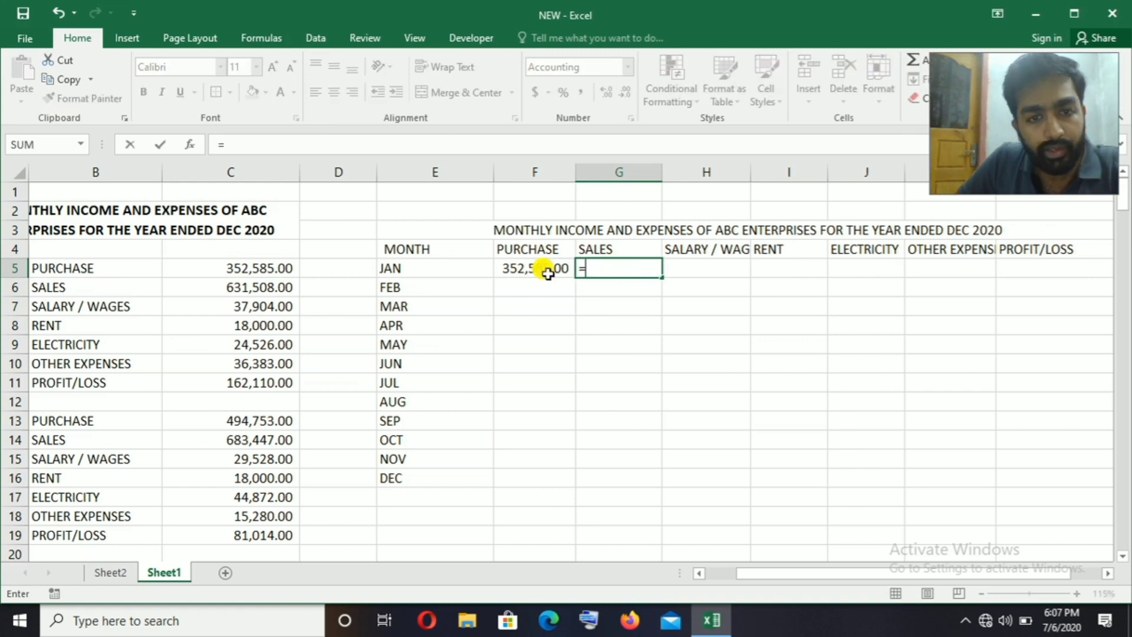
pyautogui.click(264, 287)
pyautogui.press('Return')
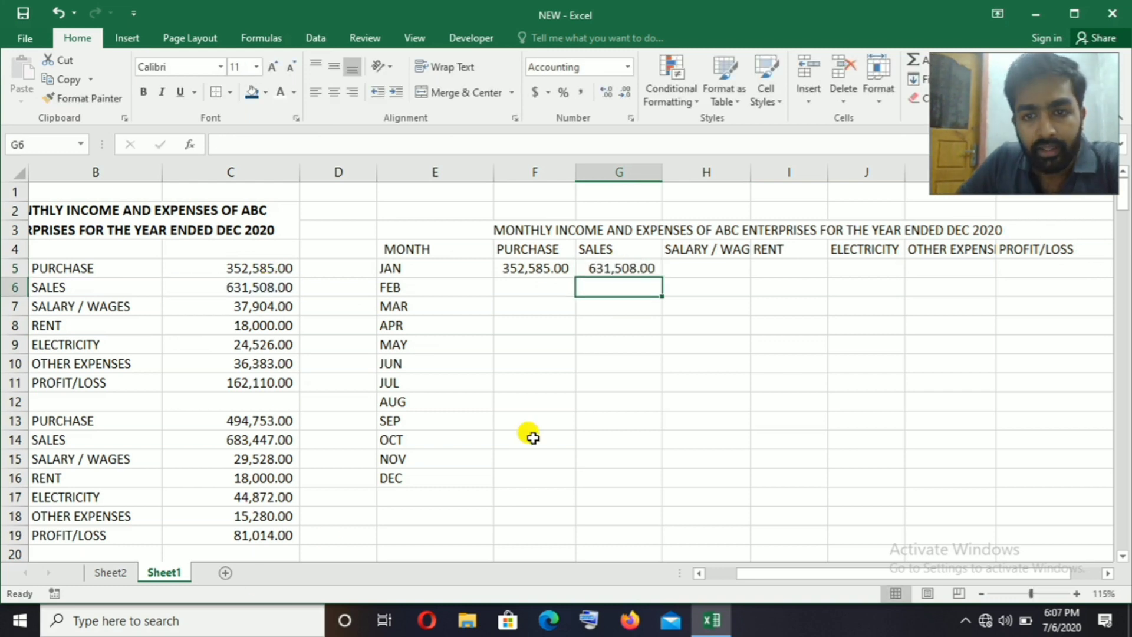
# Step: Link January's SALARY / WAGES cell H5 to C7 and its RENT cell I5 to C8
pyautogui.click(695, 266)
pyautogui.write('=')
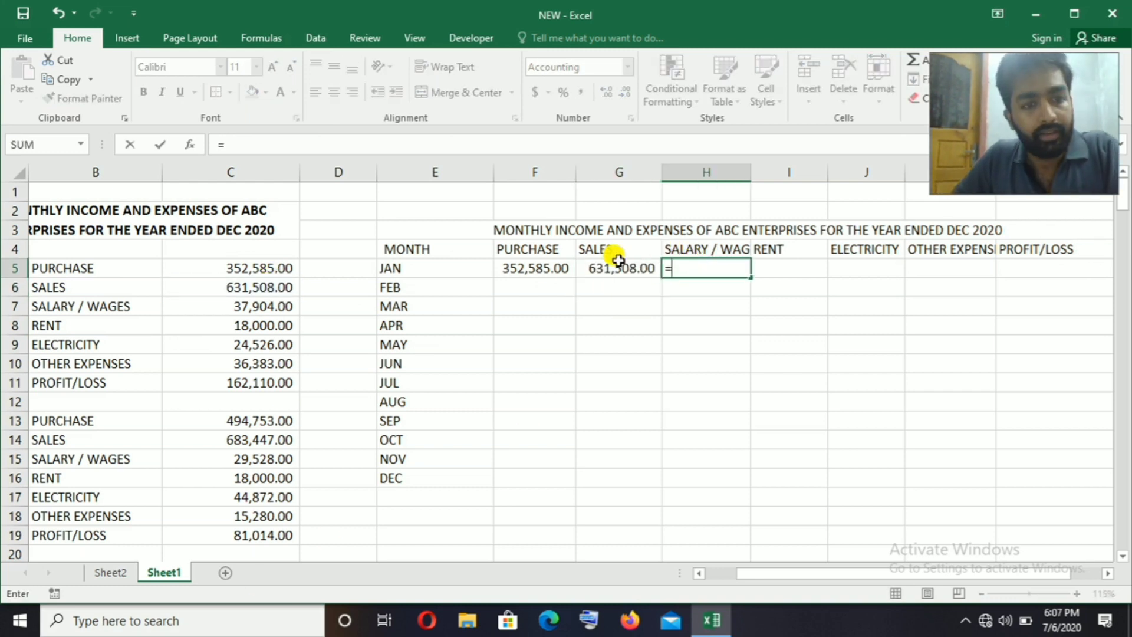
pyautogui.click(259, 306)
pyautogui.press('Return')
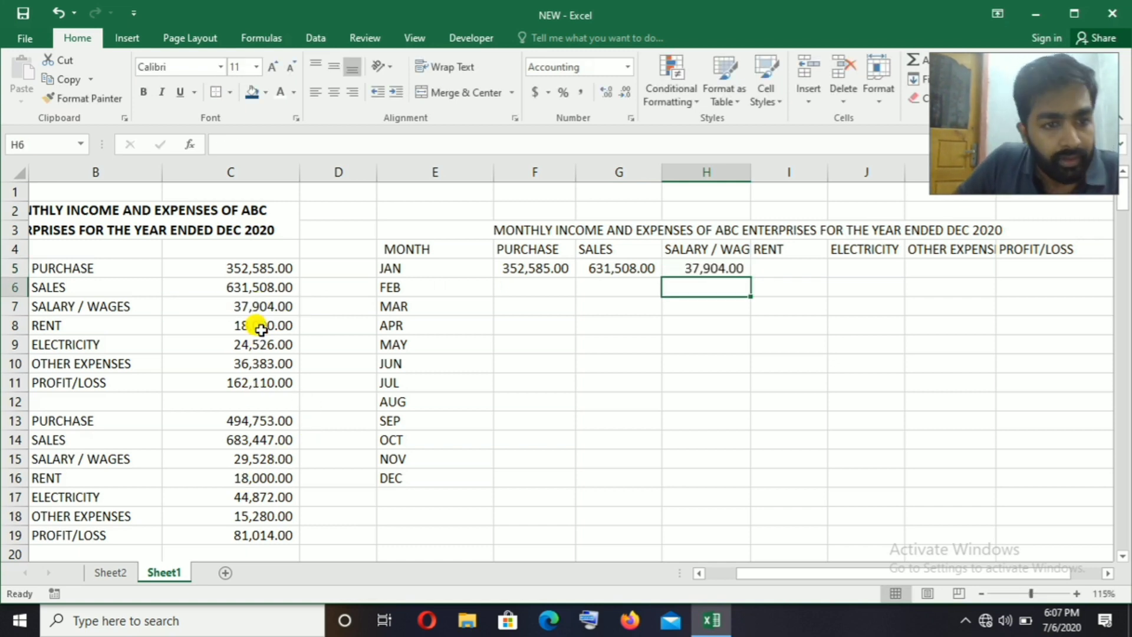
pyautogui.click(803, 271)
pyautogui.write('=')
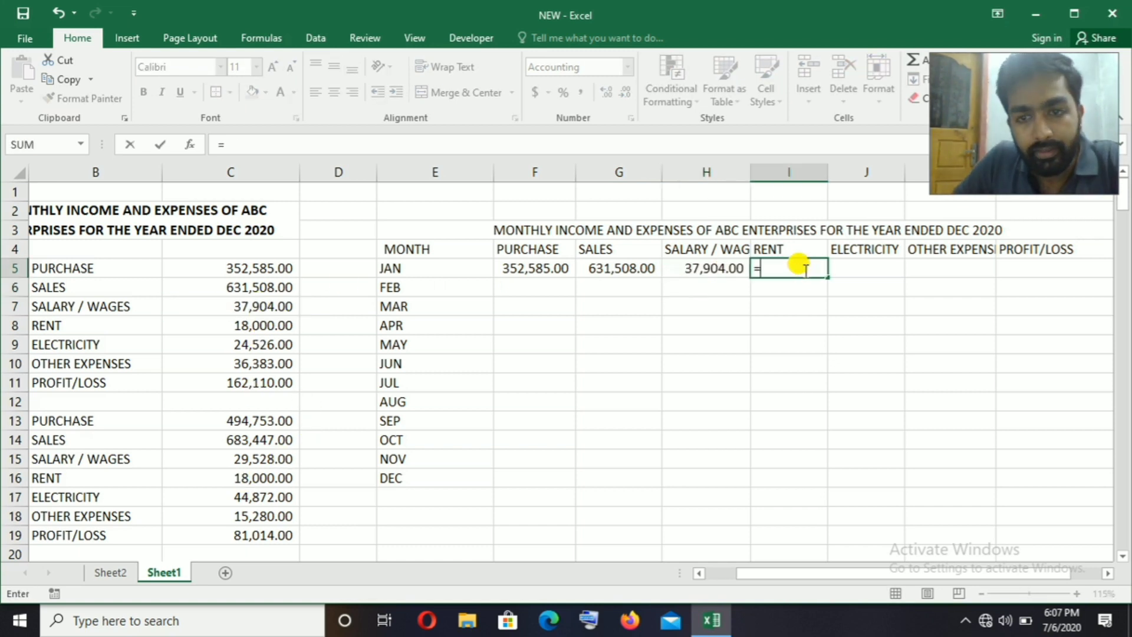
pyautogui.click(298, 325)
pyautogui.press('Return')
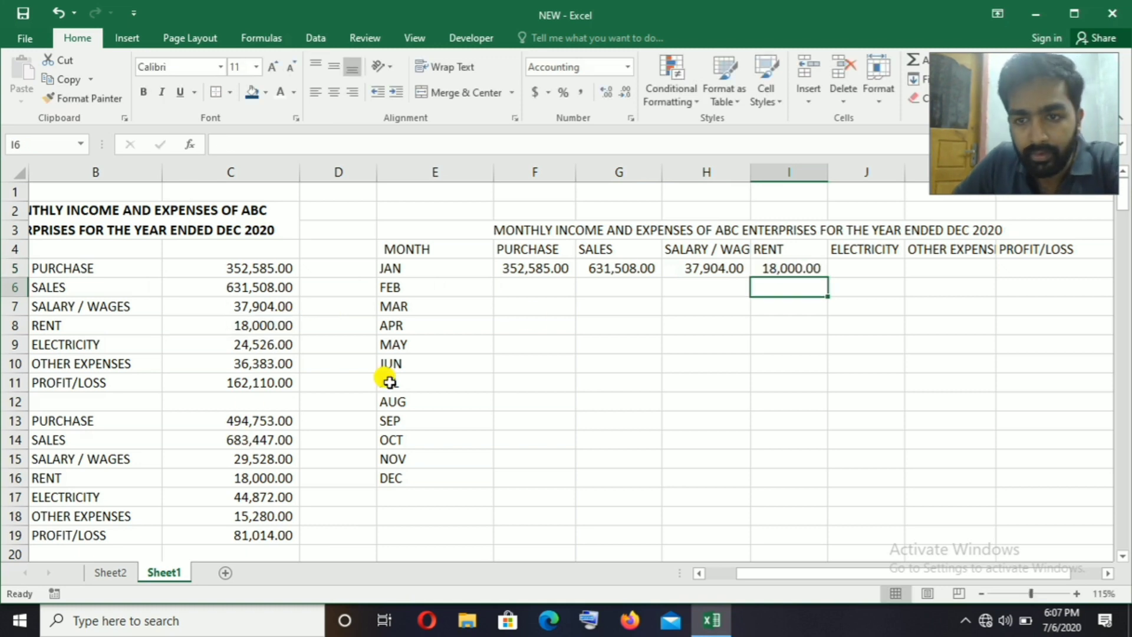
# Step: Link January's ELECTRICITY cell J5 to C9 and its OTHER EXPENSES cell K5 to C10
pyautogui.click(864, 269)
pyautogui.write('=')
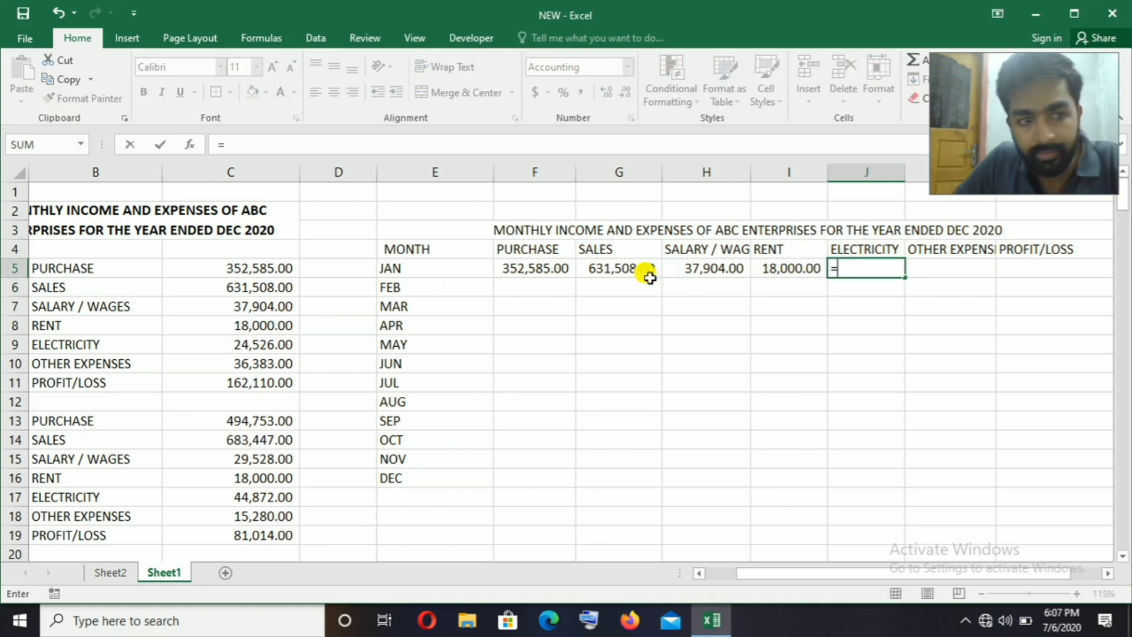
pyautogui.click(263, 345)
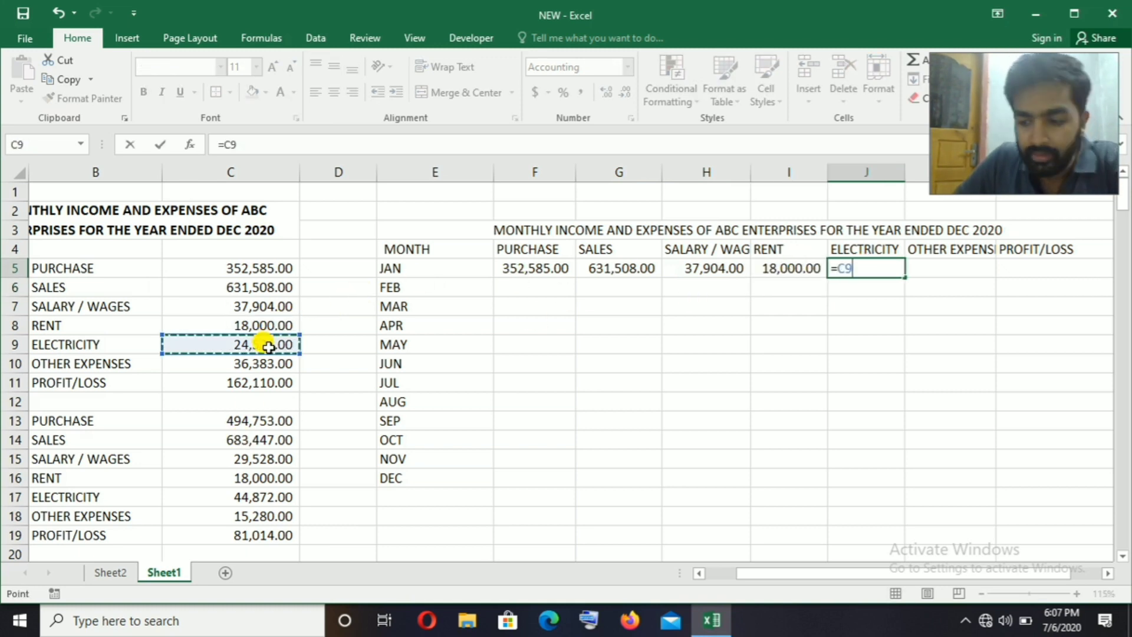
pyautogui.press('Return')
pyautogui.click(977, 268)
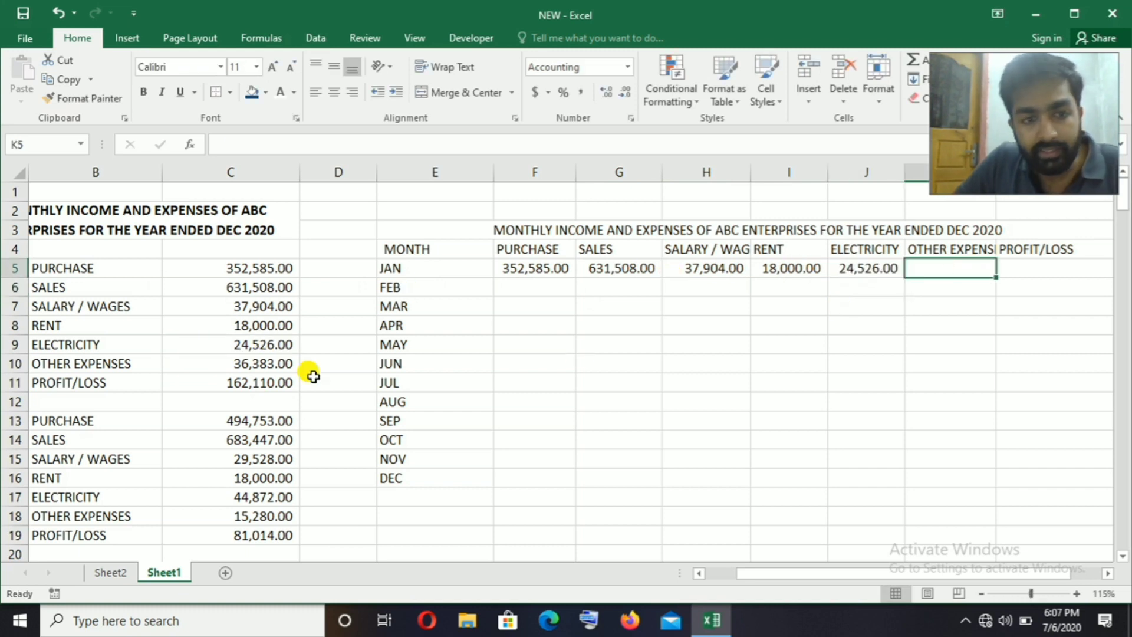
pyautogui.write('=')
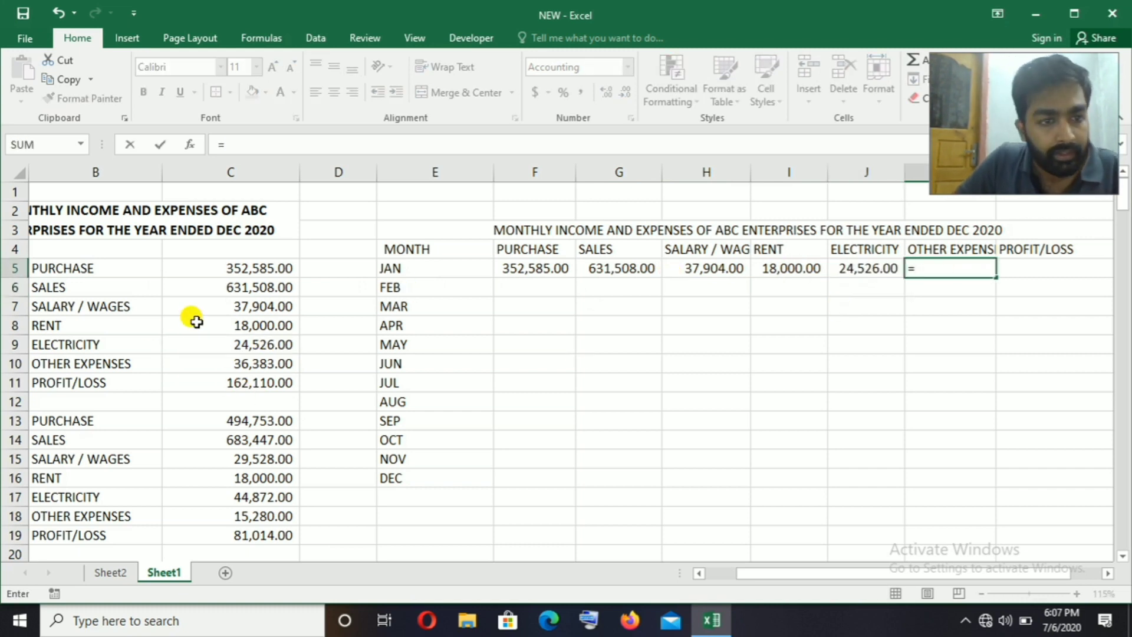
pyautogui.click(255, 363)
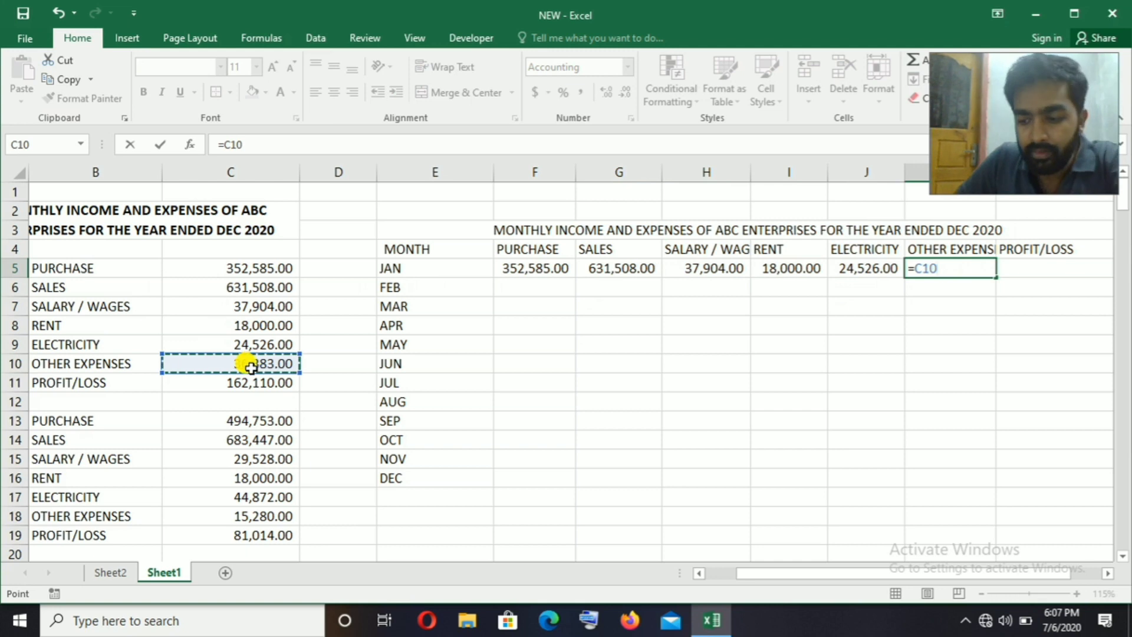
pyautogui.press('Tab')
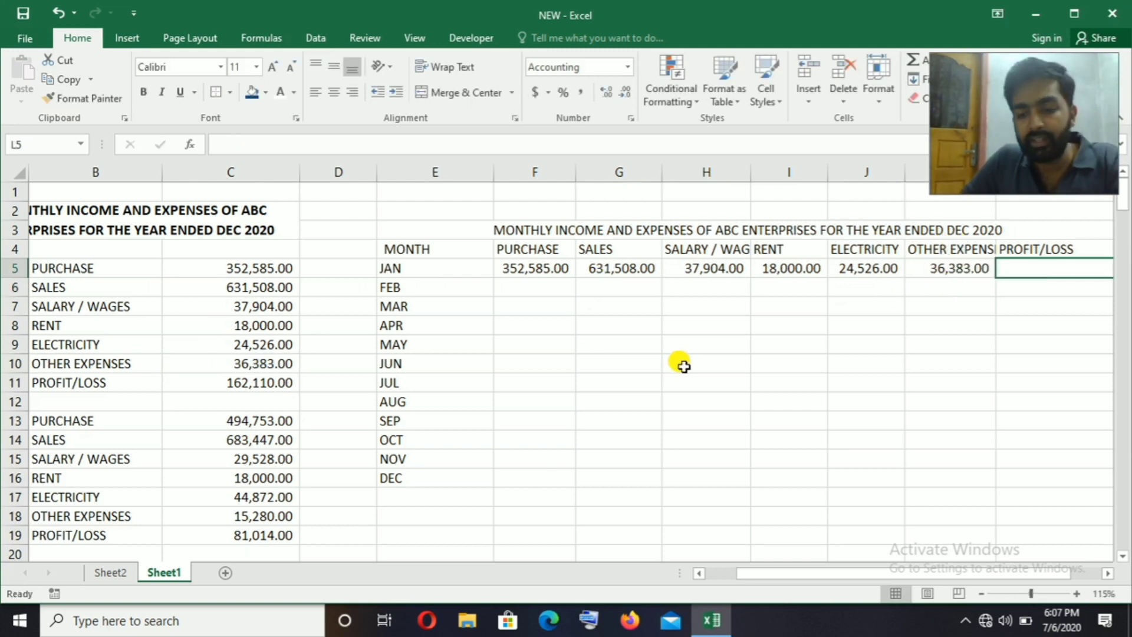
# Step: Link January's PROFIT/LOSS cell L5 to the January profit/loss amount in C11
pyautogui.write('=')
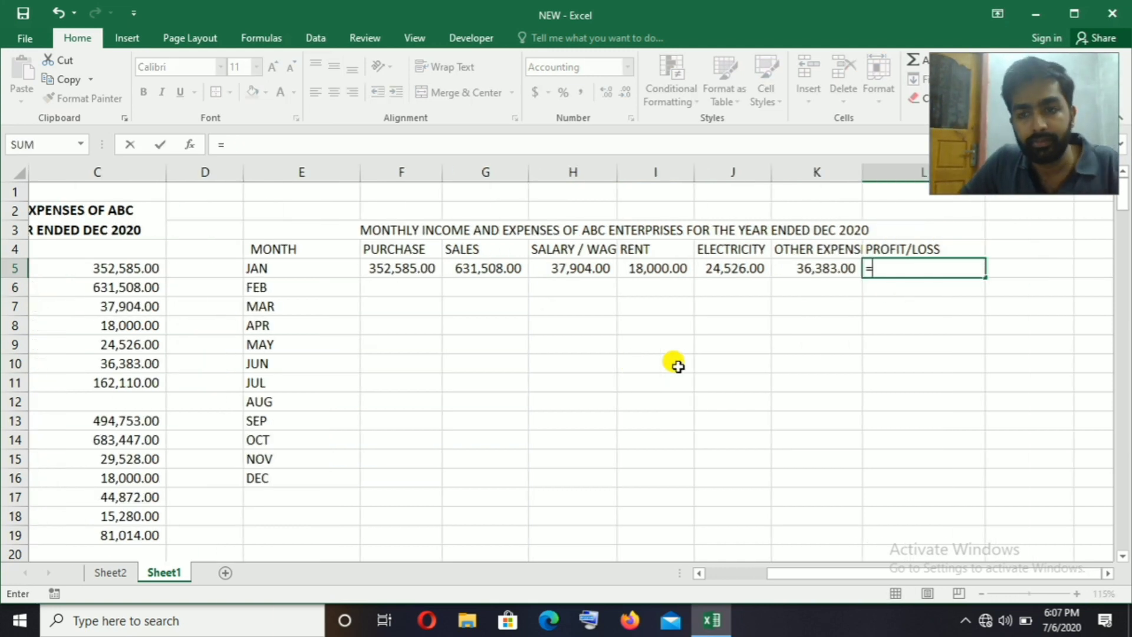
pyautogui.click(140, 387)
pyautogui.press('Return')
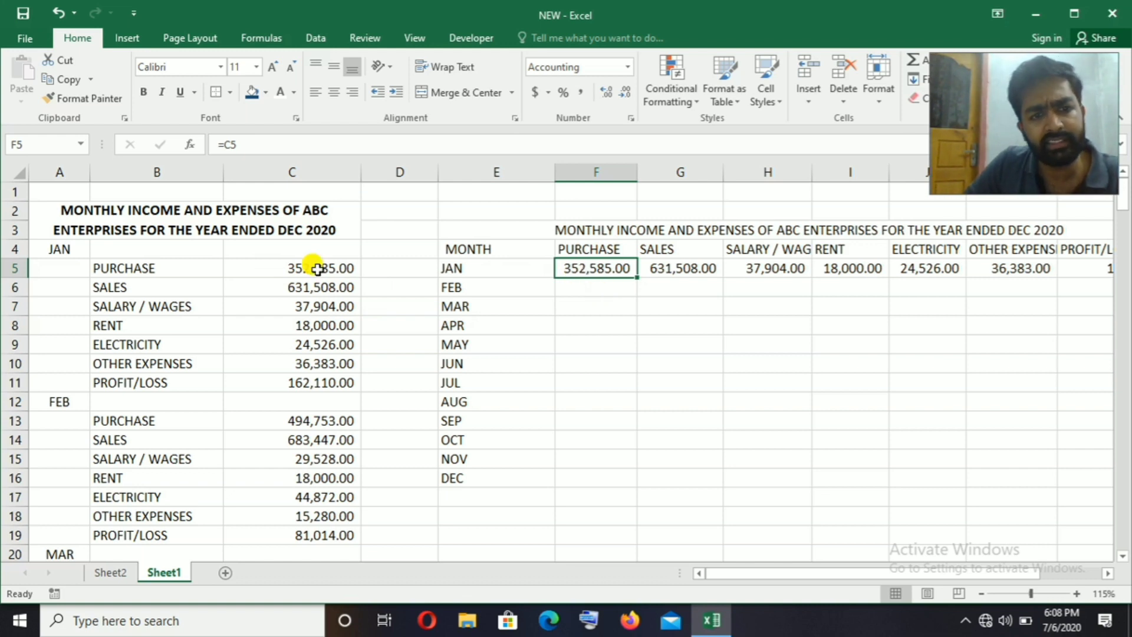
# Step: Examine the formulas in January's row, starting at F5, and compare their references with the source amounts in column C
pyautogui.click(614, 288)
pyautogui.click(597, 269)
pyautogui.moveTo(598, 269); pyautogui.dragTo(1109, 270)
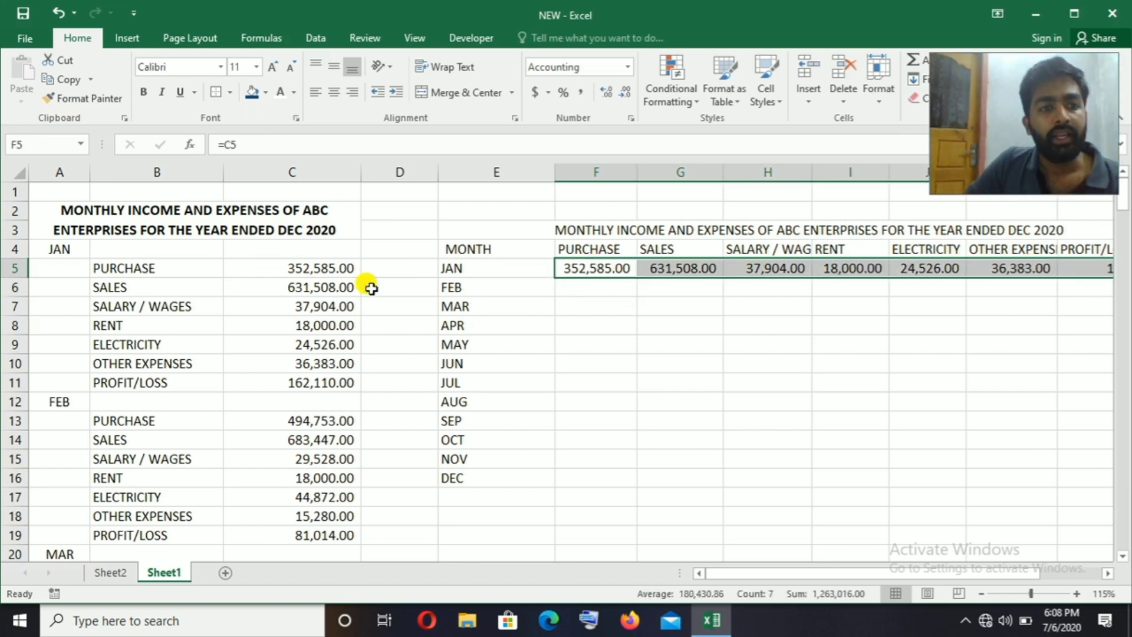
pyautogui.click(625, 323)
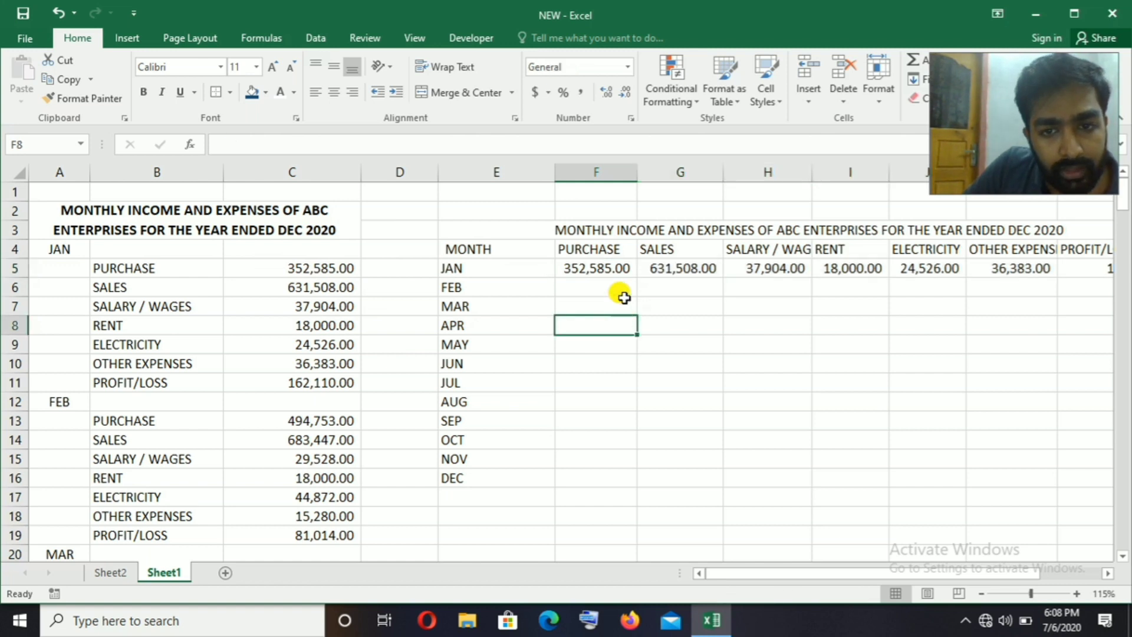
pyautogui.click(595, 267)
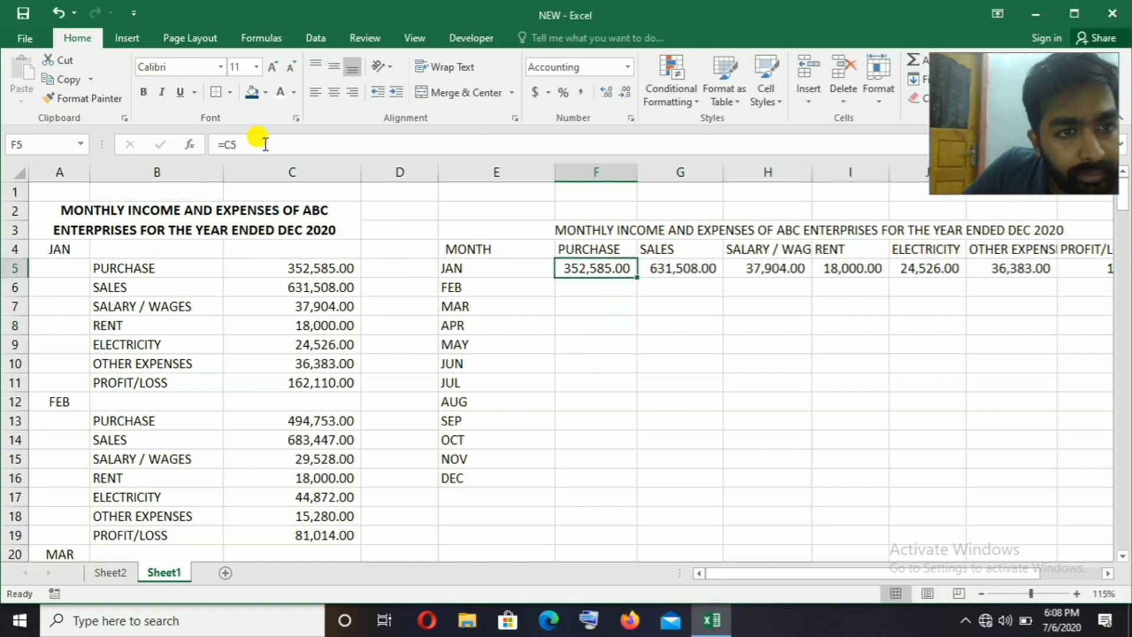
pyautogui.click(658, 270)
pyautogui.click(686, 363)
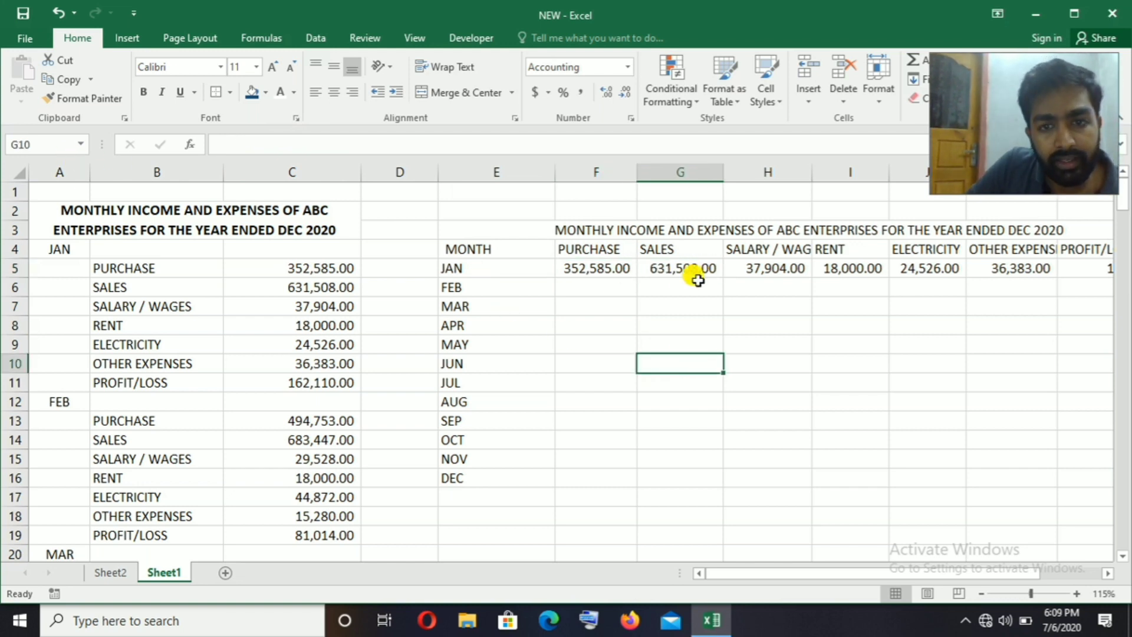
pyautogui.click(617, 270)
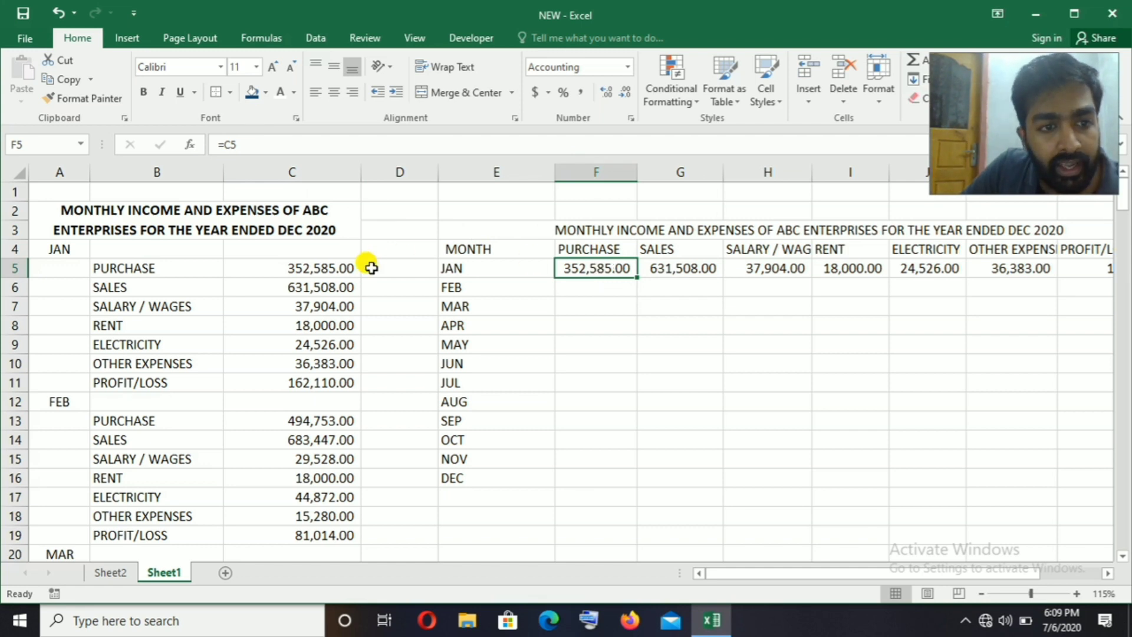
pyautogui.click(349, 269)
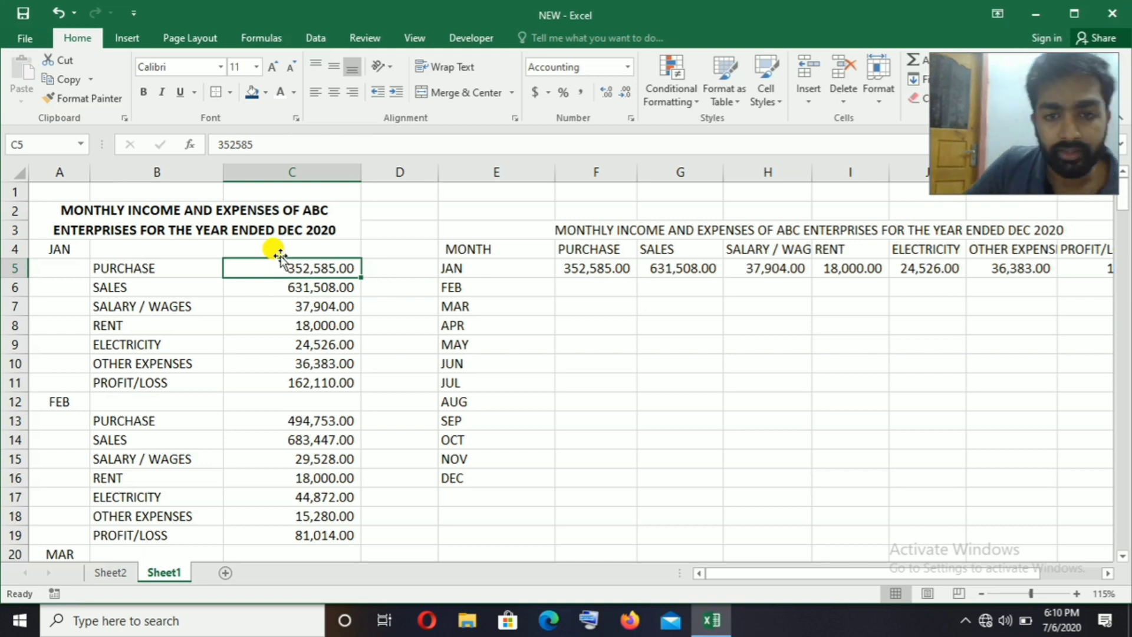
pyautogui.click(598, 266)
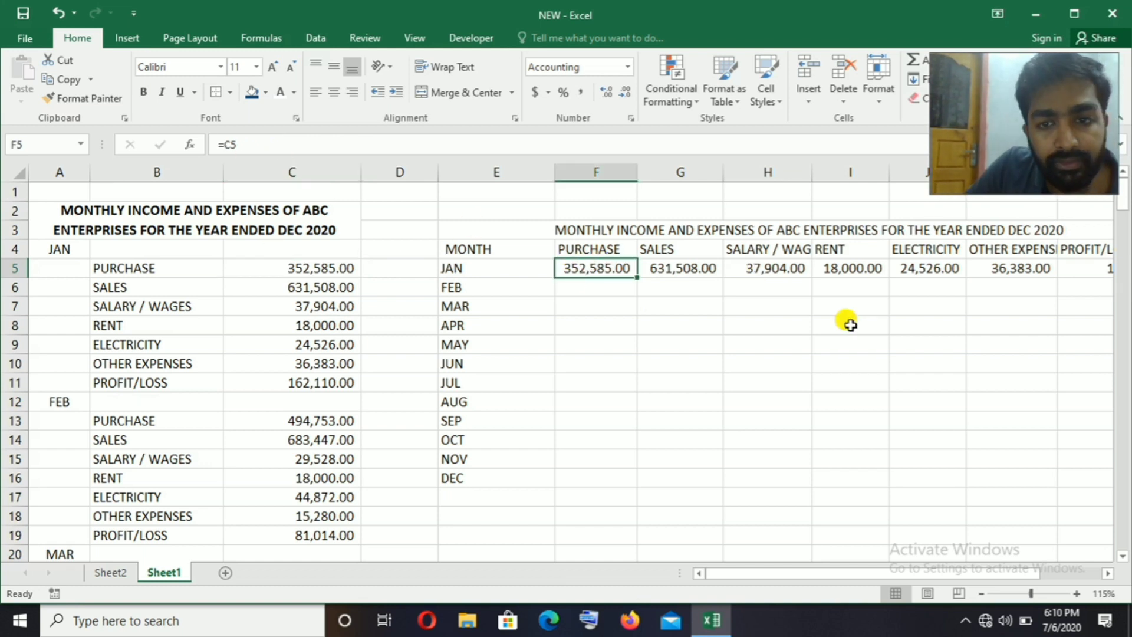
pyautogui.click(672, 268)
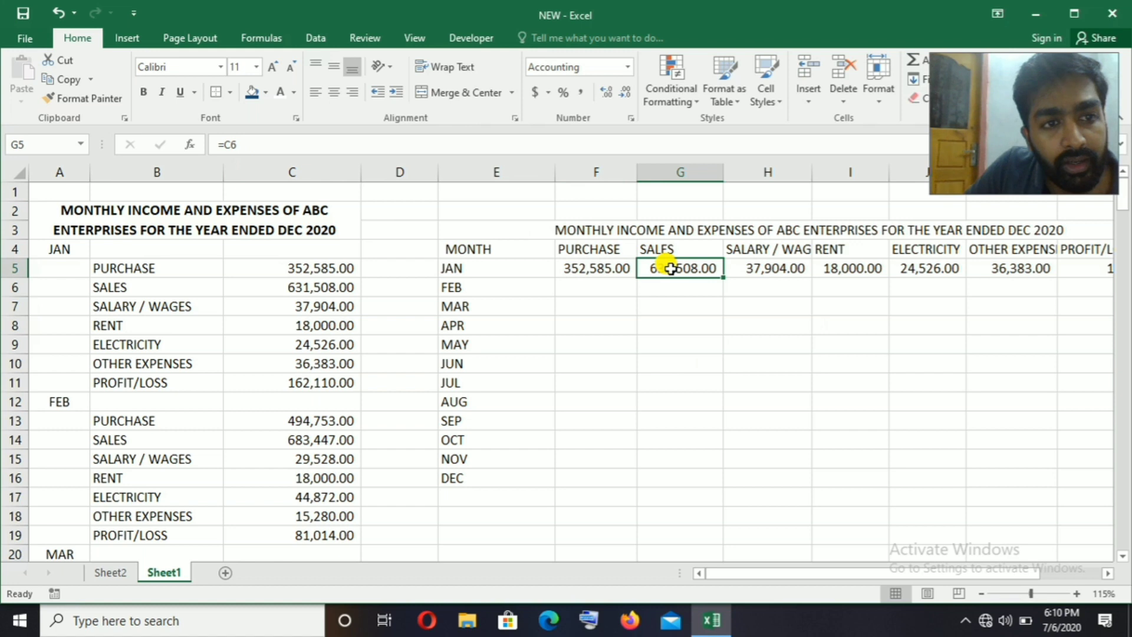
pyautogui.click(774, 267)
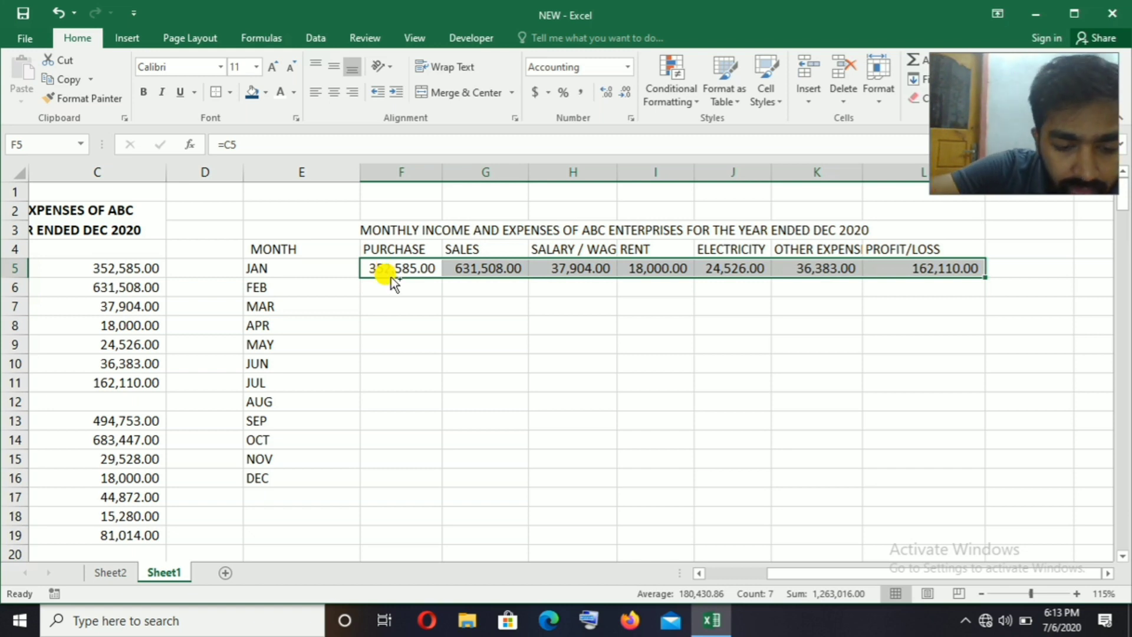
# Step: Replace every "=" with "AB" in January's formulas in F5:L5 to turn the references into plain text
pyautogui.hotkey('ctrl', 'f')
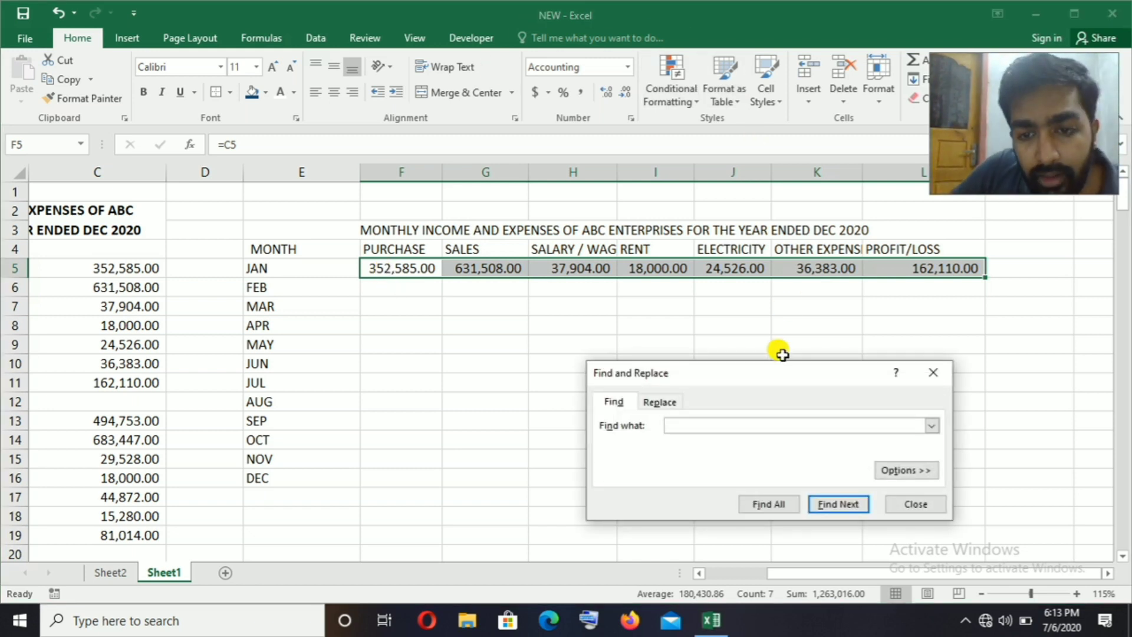
pyautogui.moveTo(776, 370); pyautogui.dragTo(768, 333)
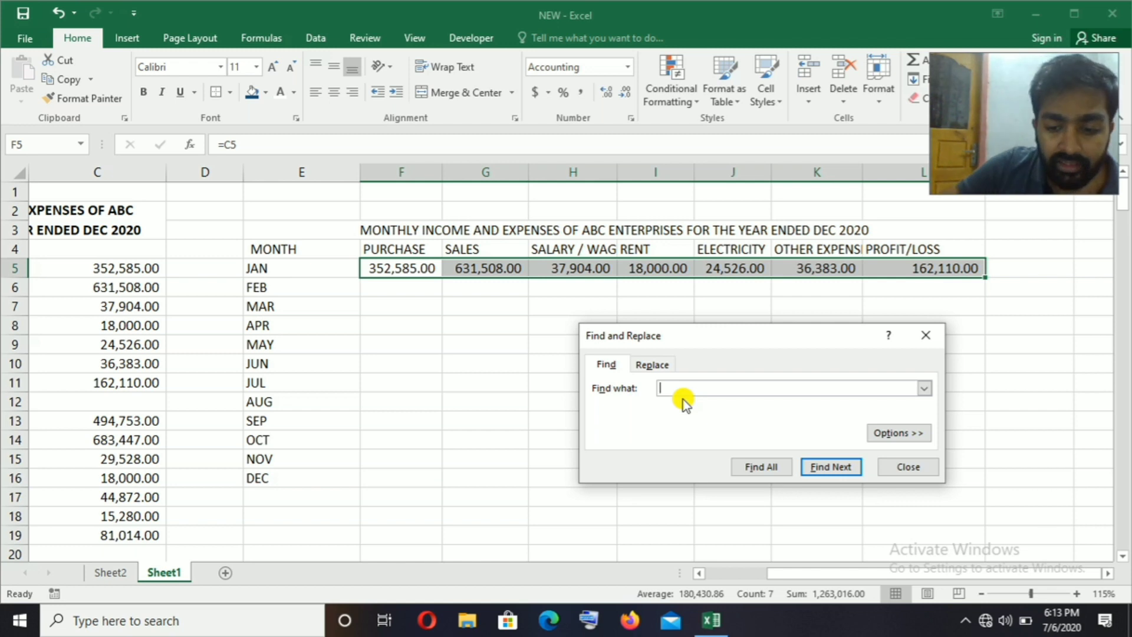
pyautogui.write('=')
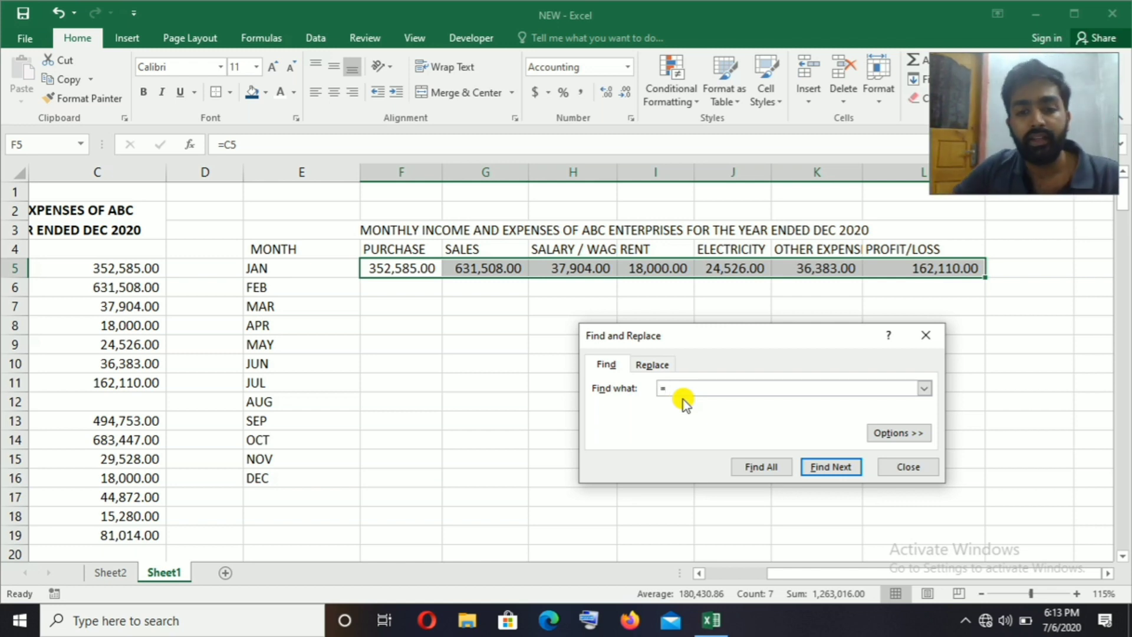
pyautogui.click(648, 366)
pyautogui.write('=')
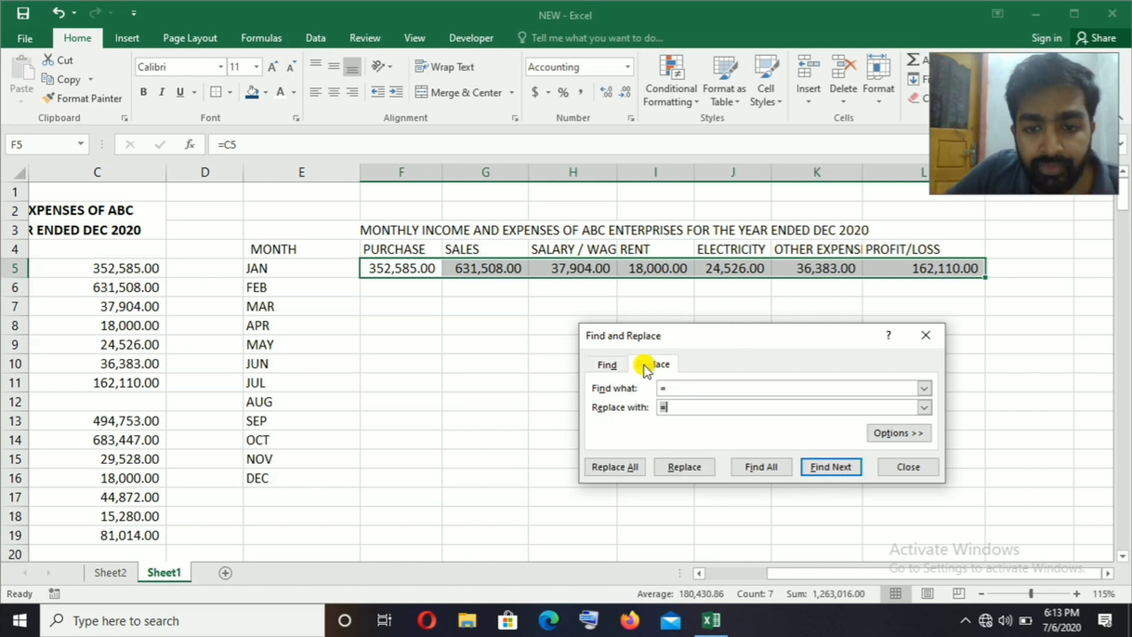
pyautogui.press('BackSpace')
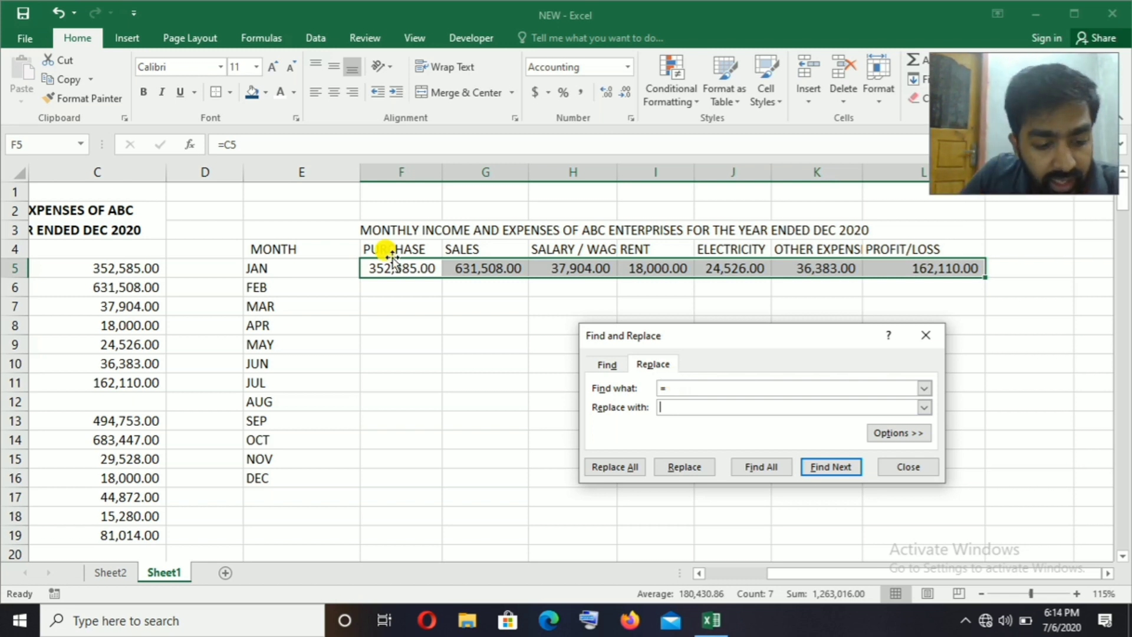
pyautogui.write('AB')
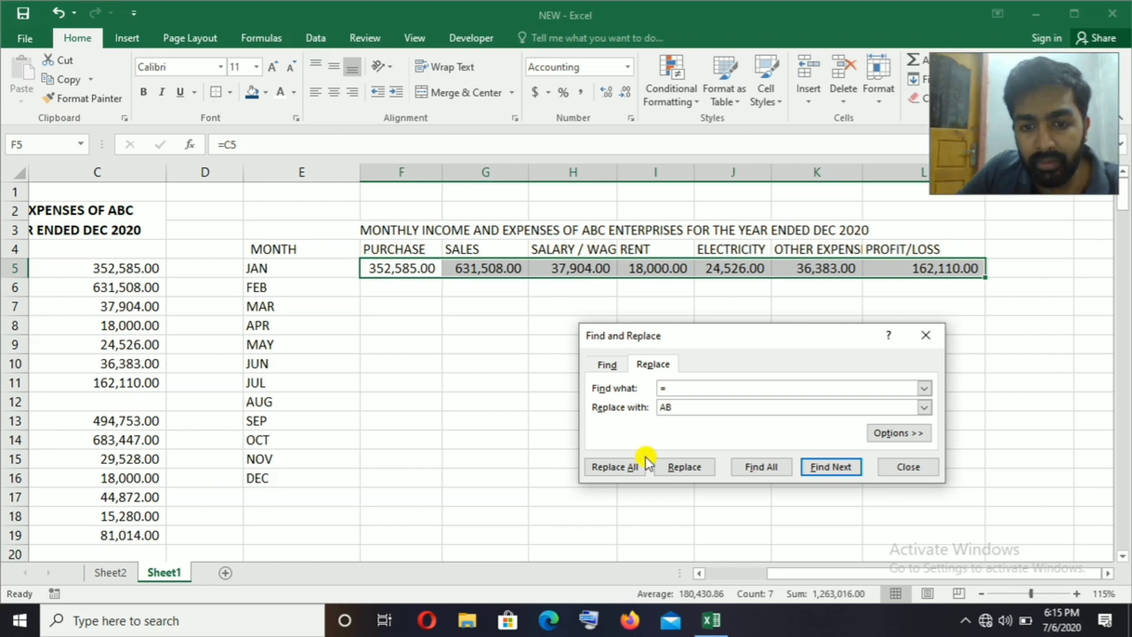
pyautogui.click(633, 469)
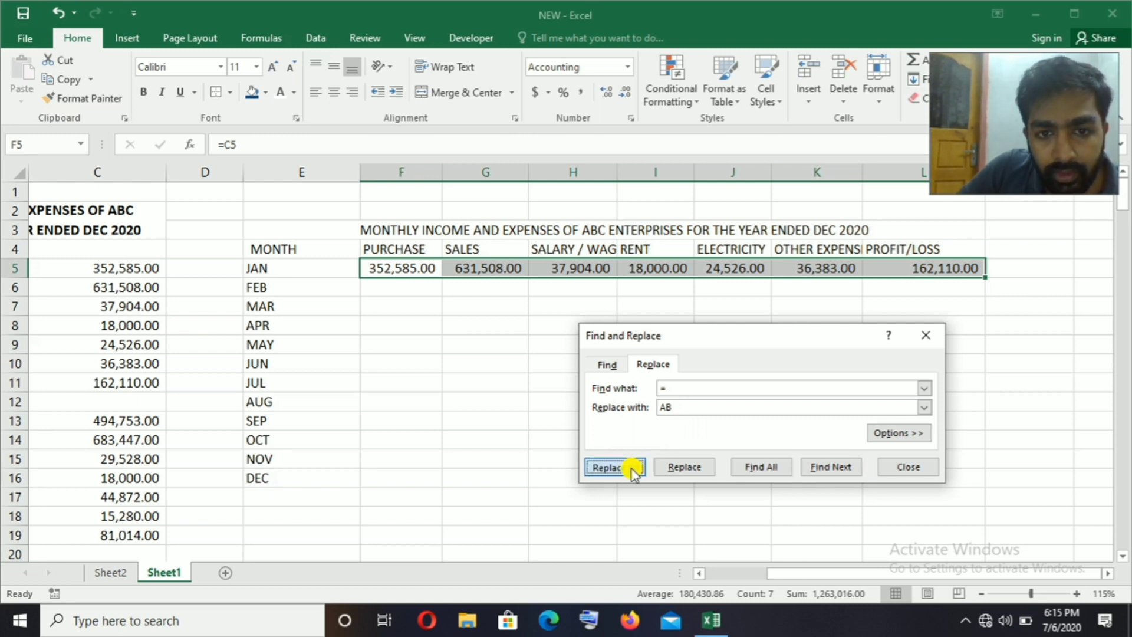
pyautogui.click(587, 357)
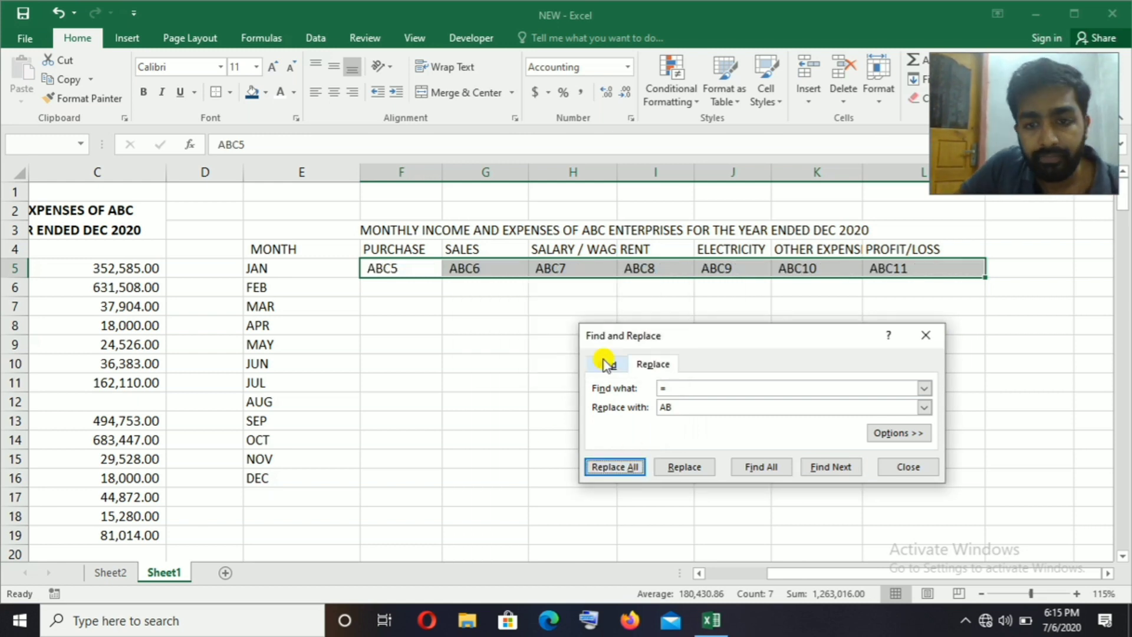
pyautogui.click(930, 341)
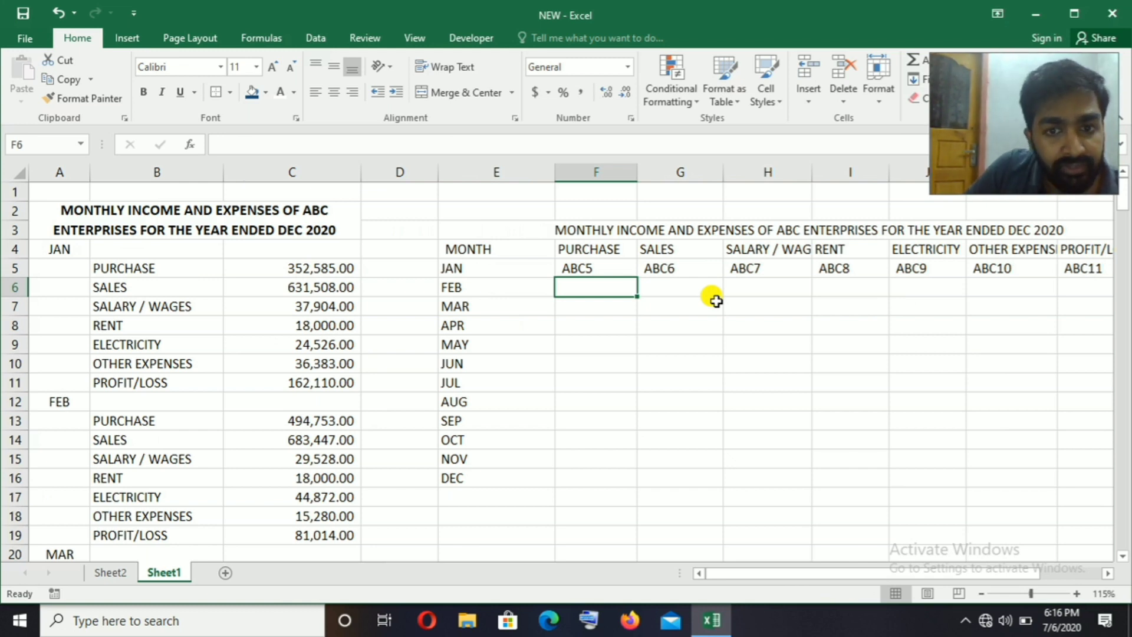
# Step: Link February's PURCHASE cell F6 to the February purchase amount in C13
pyautogui.click(575, 320)
pyautogui.click(577, 285)
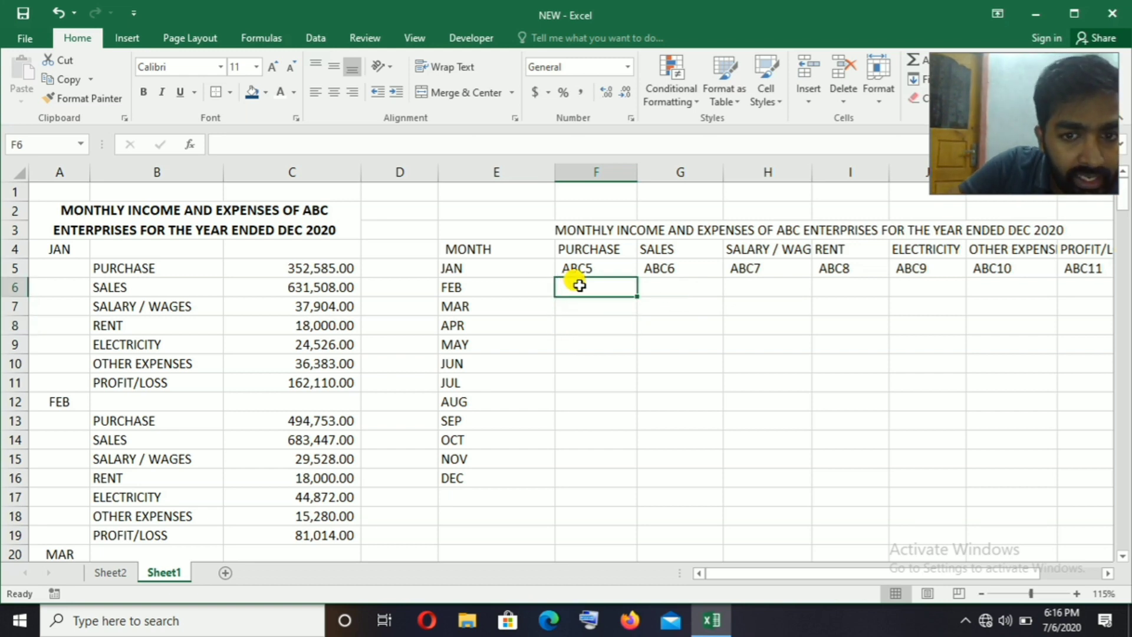
pyautogui.write('=')
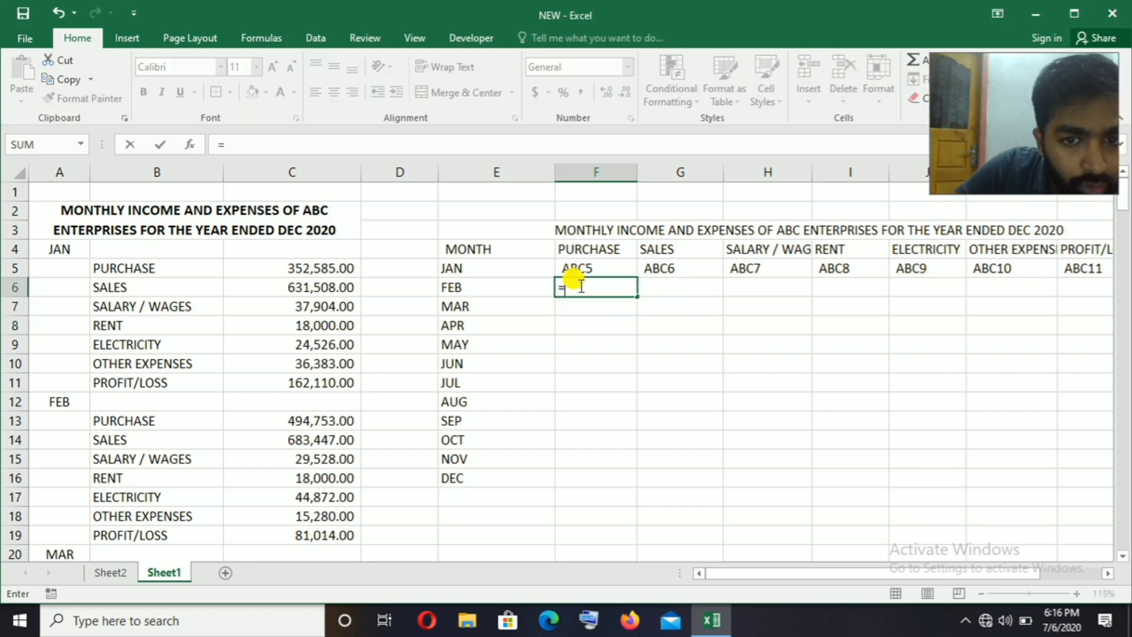
pyautogui.click(328, 423)
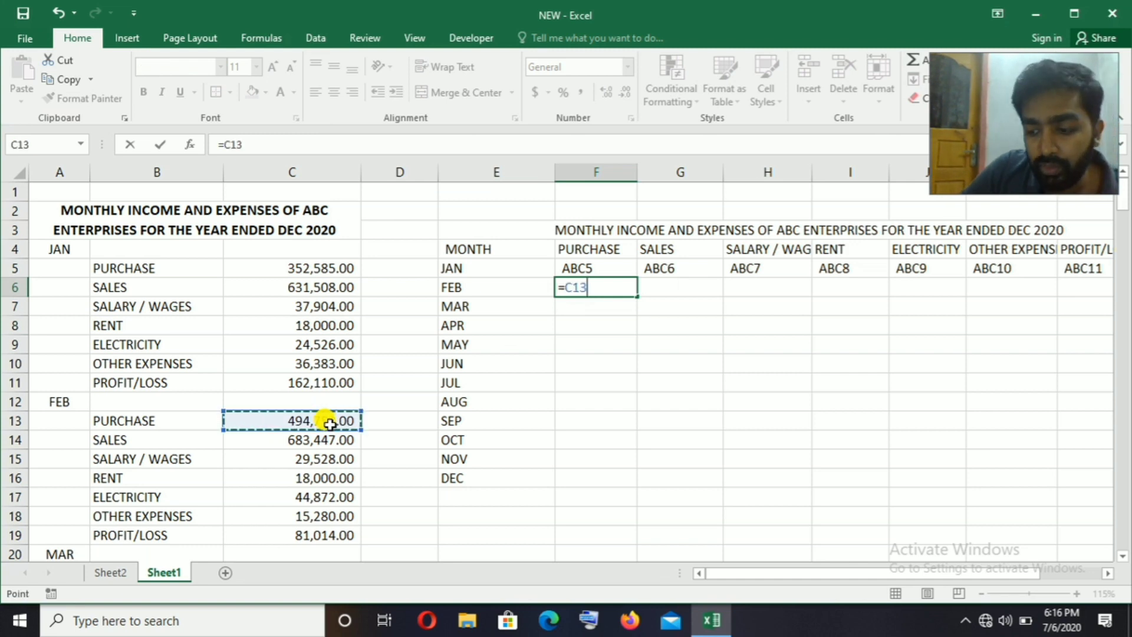
pyautogui.press('Return')
# Step: Link February's SALES cell G6 to the February sales amount in C14
pyautogui.press('Up')
pyautogui.press('Right')
pyautogui.write('=')
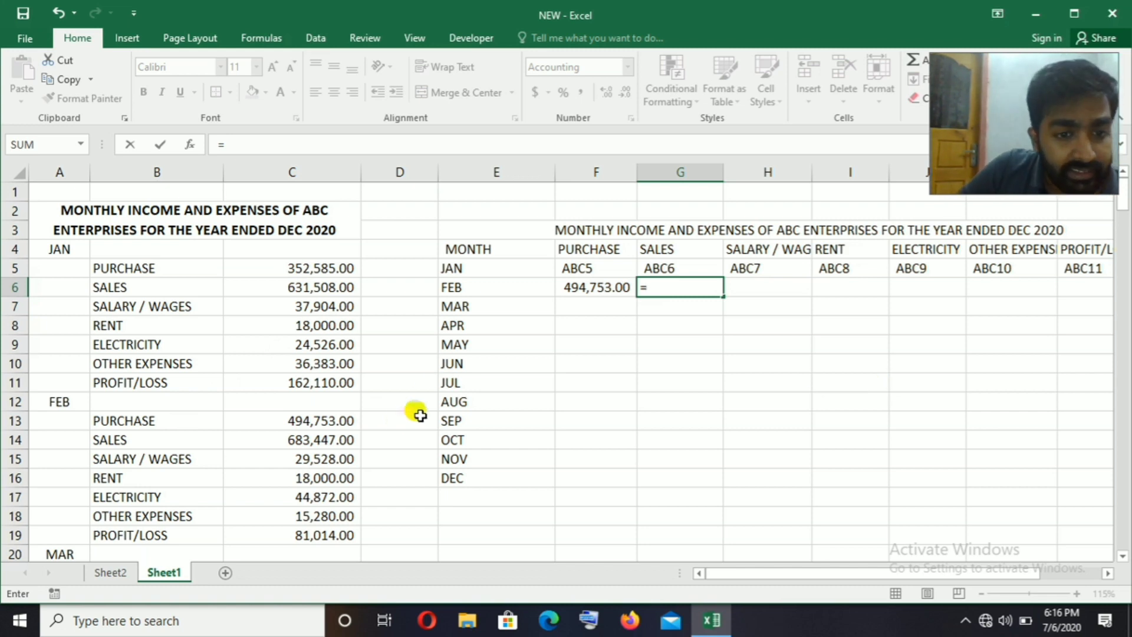
pyautogui.click(329, 440)
pyautogui.press('Return')
pyautogui.click(679, 295)
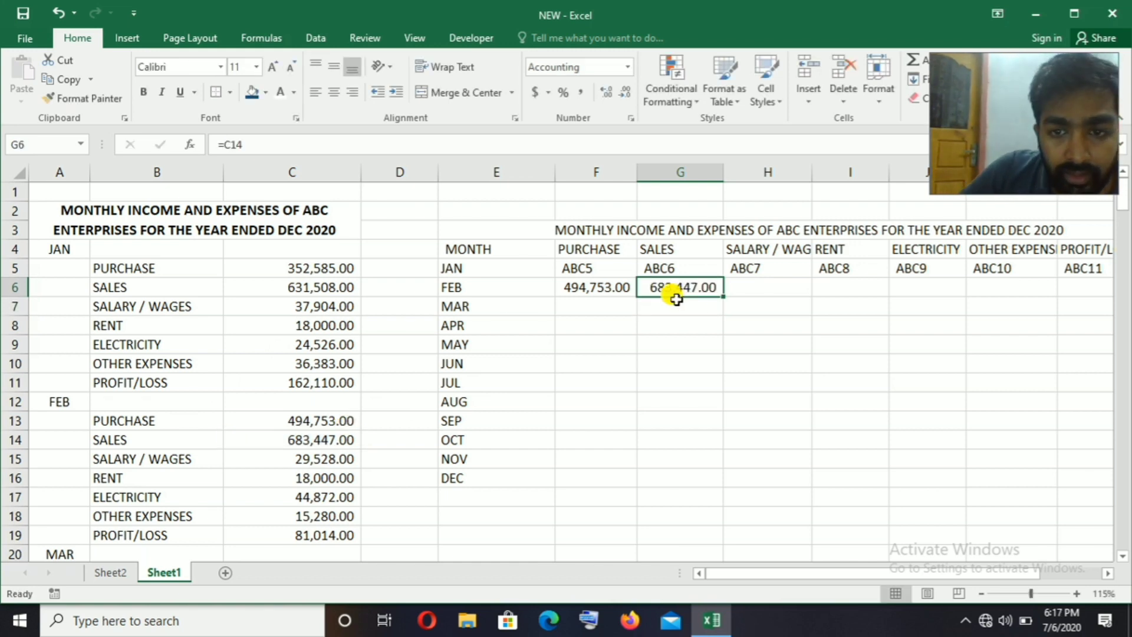
pyautogui.click(730, 310)
pyautogui.click(670, 342)
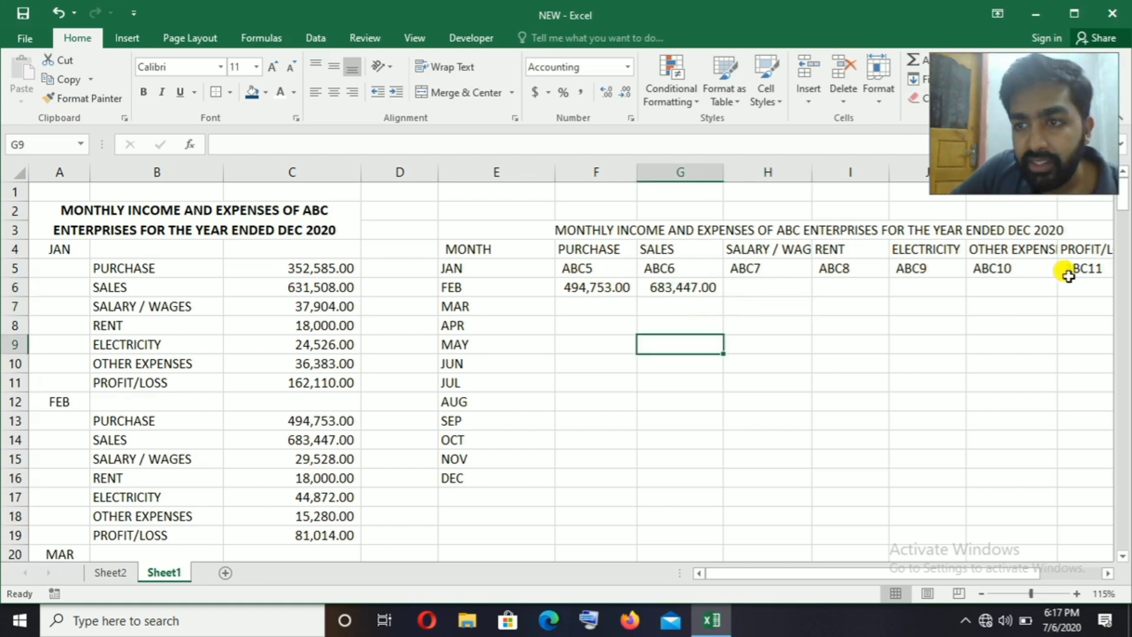
# Step: Replace every "=" with "AB" in February's formulas in F6:G6 to turn the references into plain text
pyautogui.moveTo(591, 287); pyautogui.dragTo(672, 287)
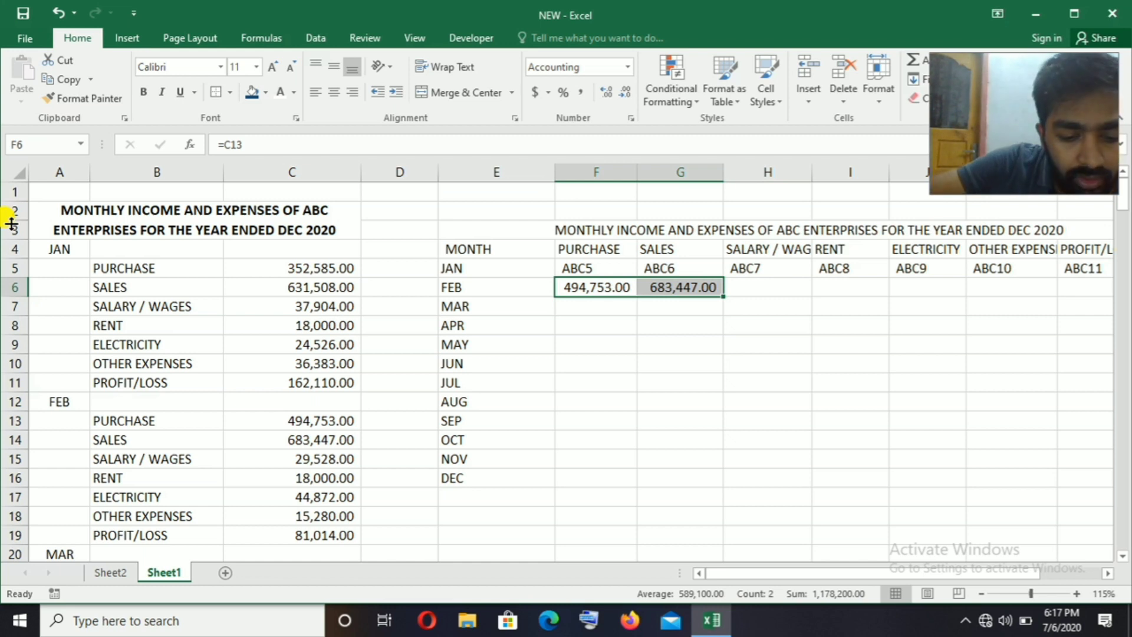
pyautogui.hotkey('ctrl', 'f')
pyautogui.write('=')
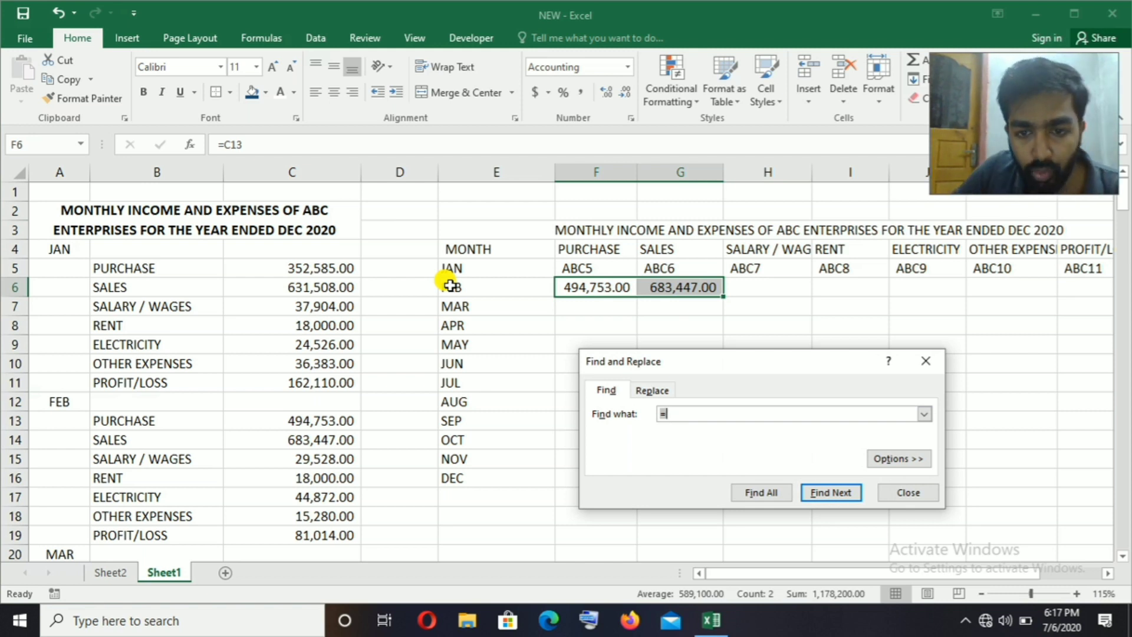
pyautogui.click(602, 390)
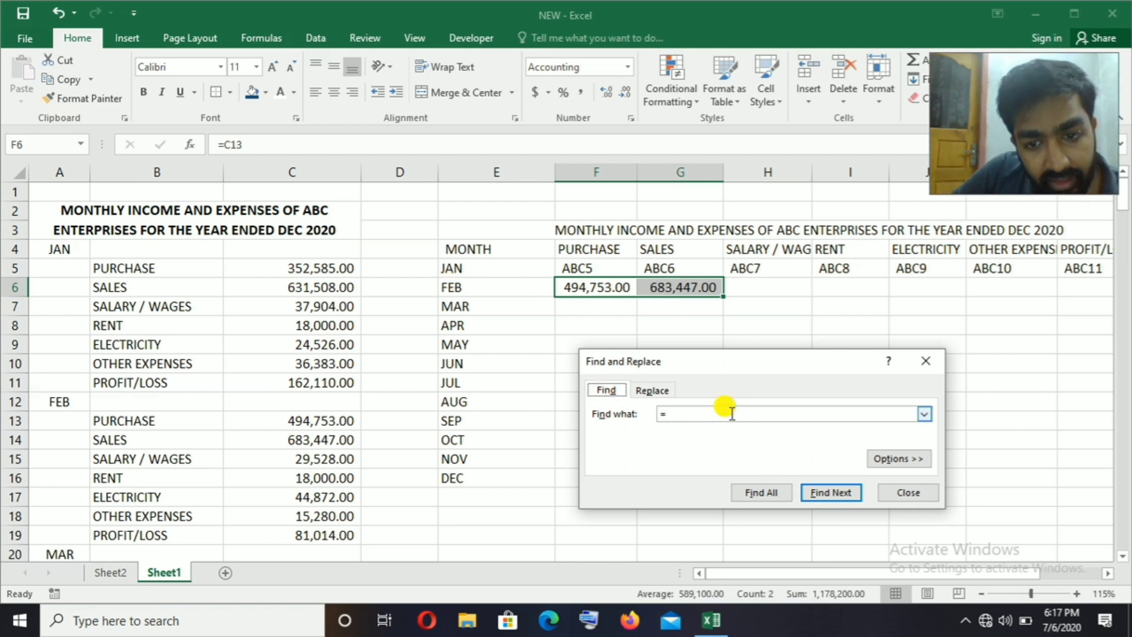
pyautogui.click(652, 390)
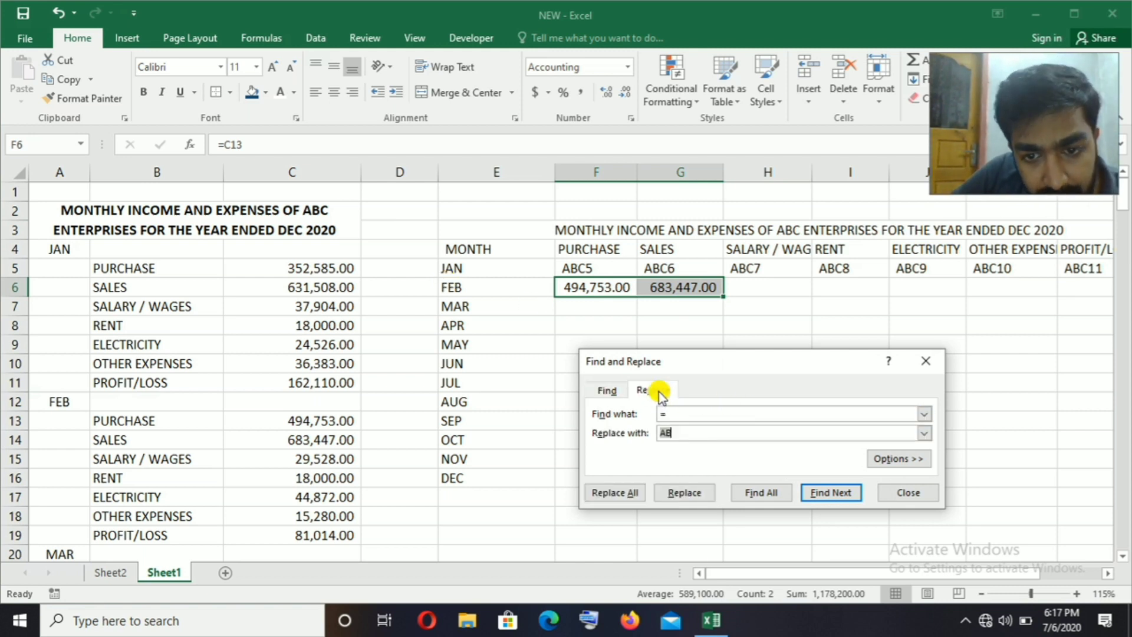
pyautogui.click(676, 430)
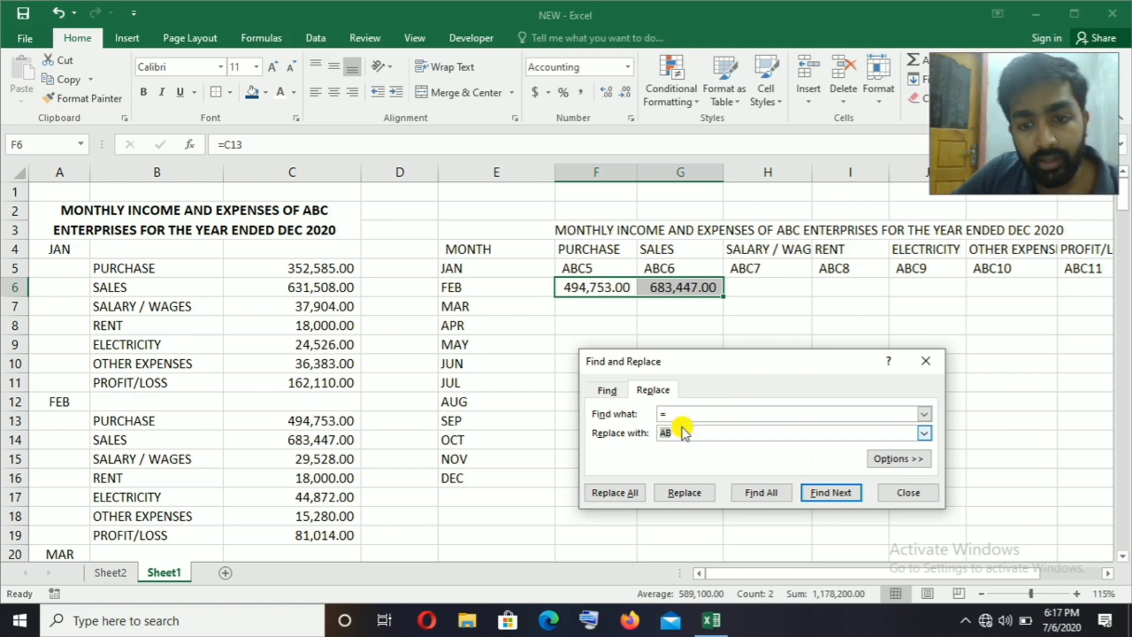
pyautogui.click(669, 430)
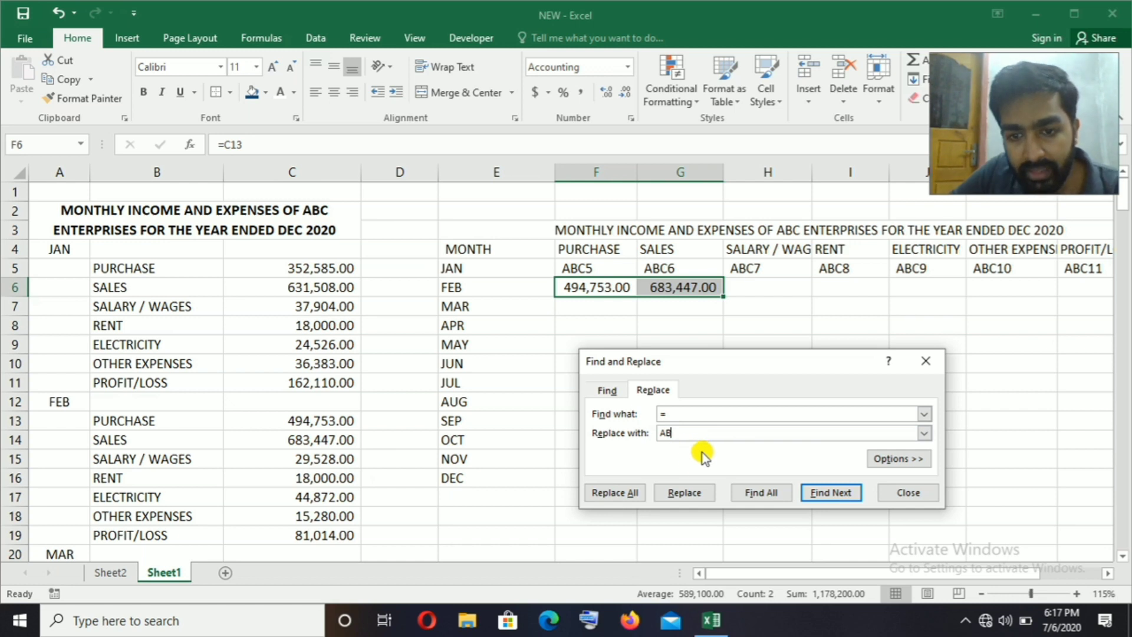
pyautogui.click(623, 491)
pyautogui.click(572, 355)
pyautogui.press('Escape')
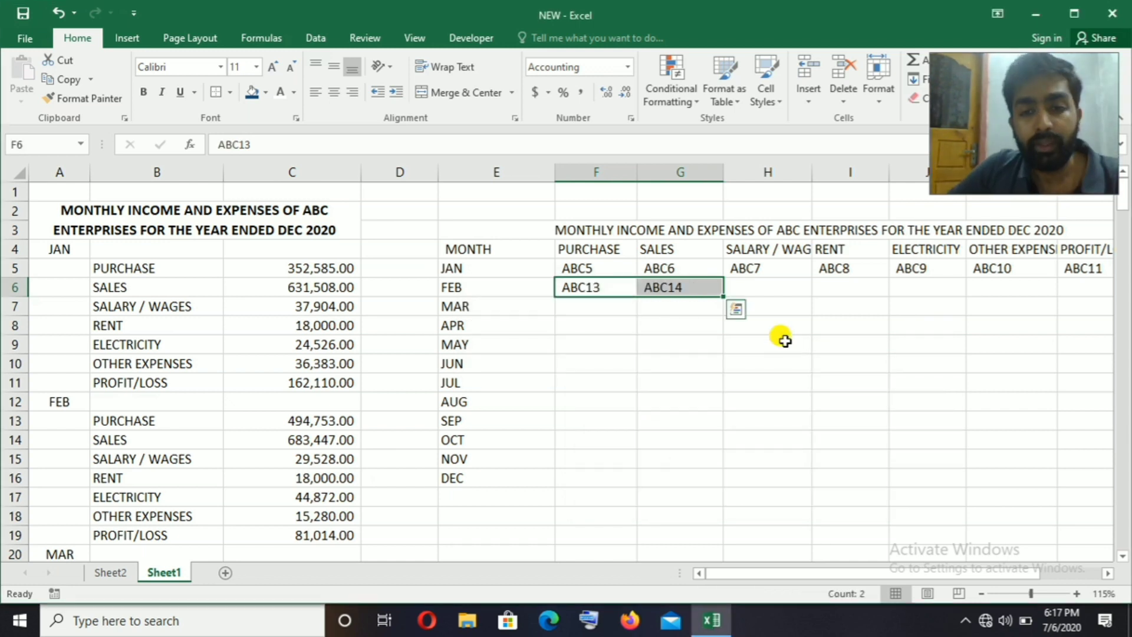
# Step: Compare the PURCHASE reference texts in F5:F6 with the purchase amounts in column C and check the spacing between months
pyautogui.click(577, 268)
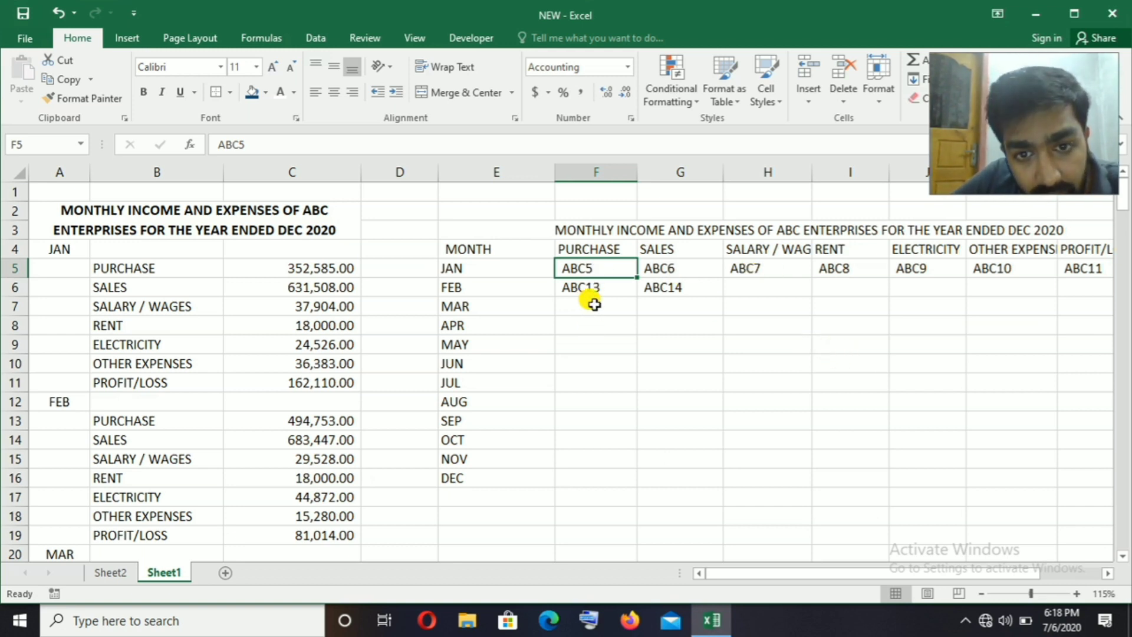
pyautogui.press('Down')
pyautogui.press('Down')
pyautogui.press('Down')
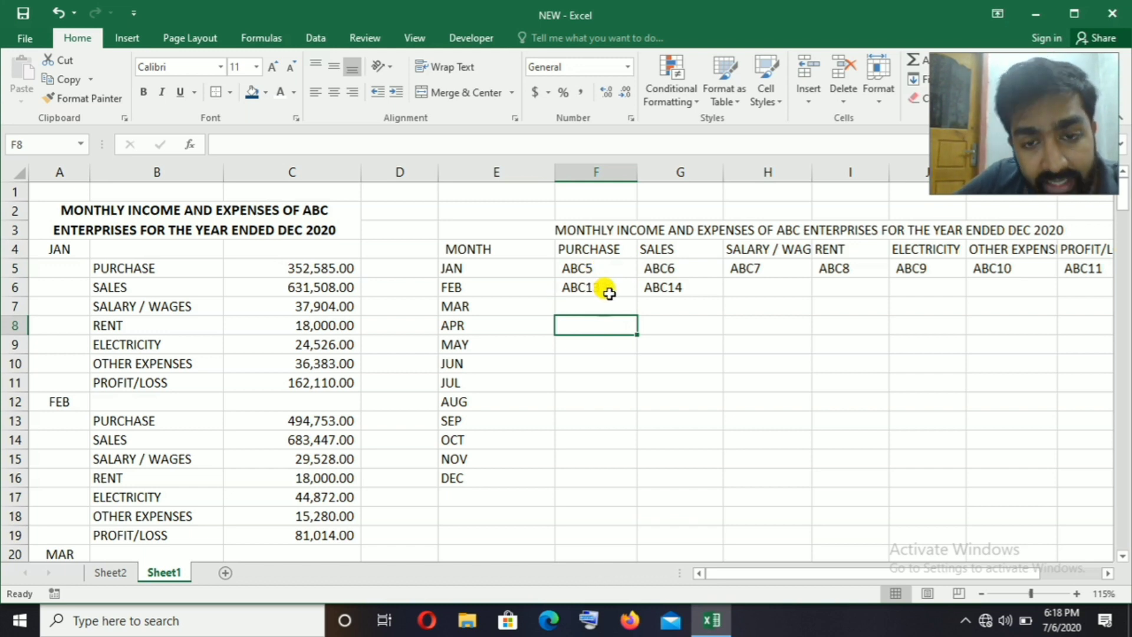
pyautogui.moveTo(588, 262); pyautogui.dragTo(593, 291)
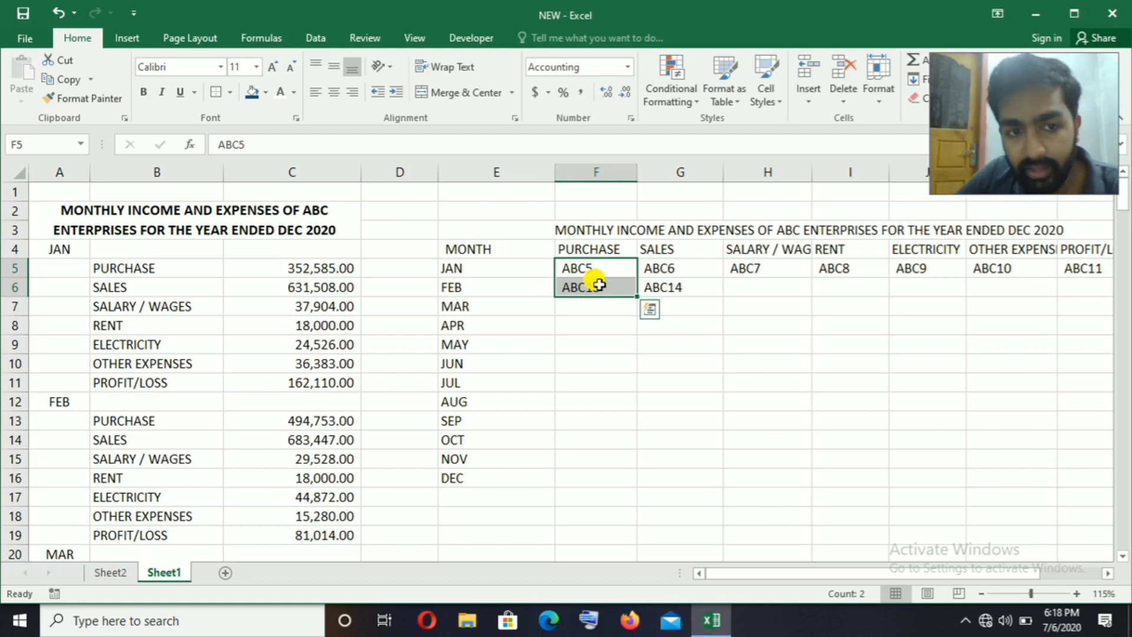
pyautogui.click(1011, 496)
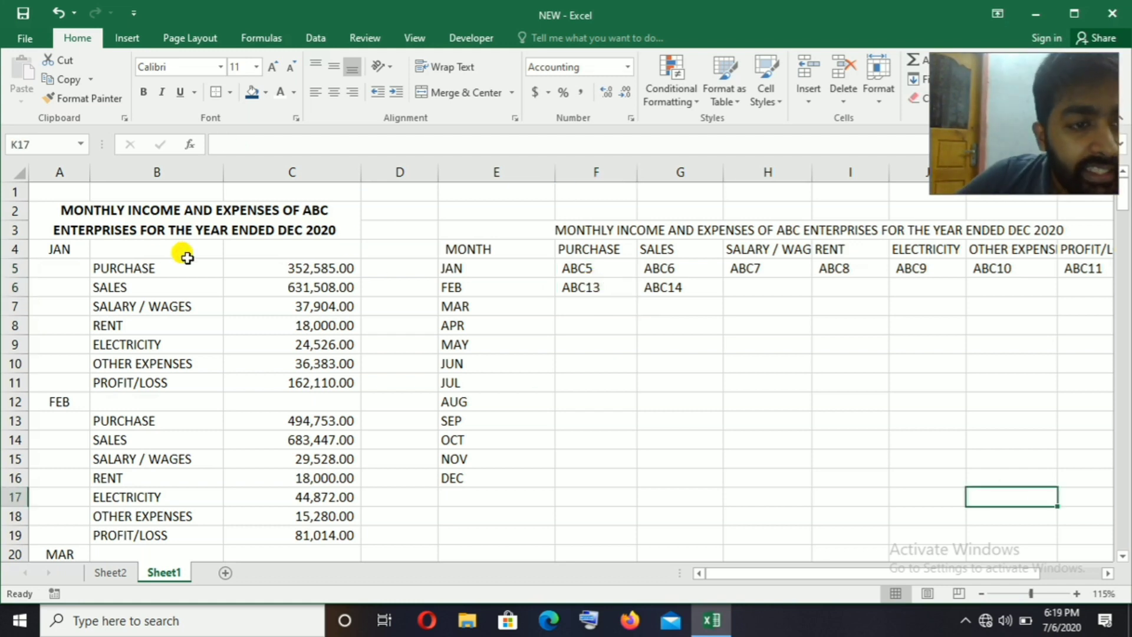
pyautogui.click(159, 268)
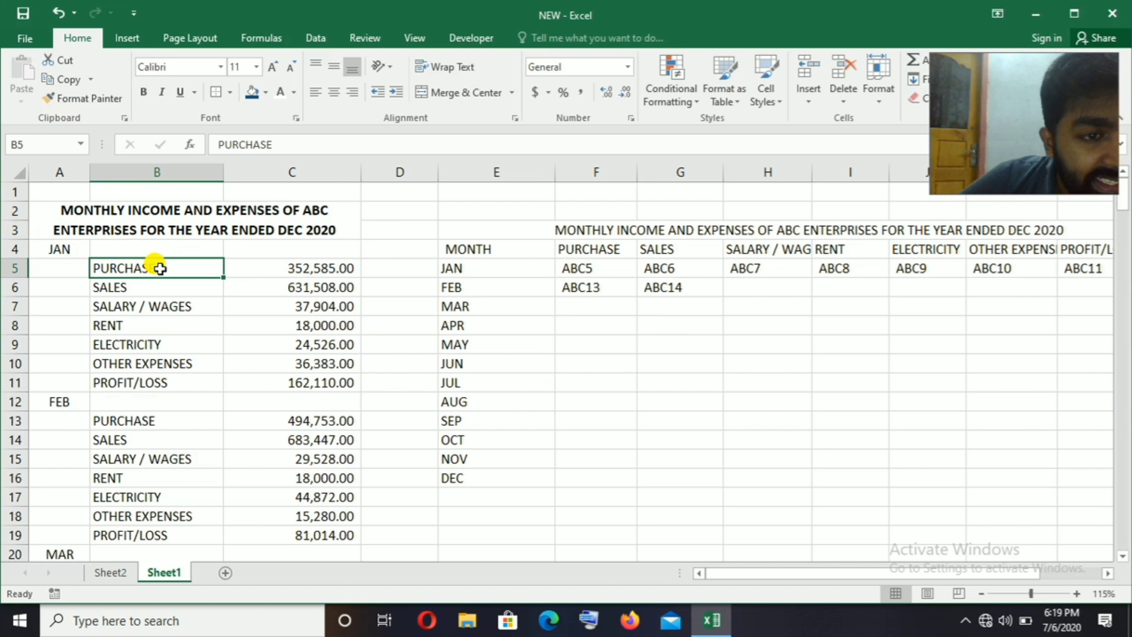
pyautogui.click(307, 267)
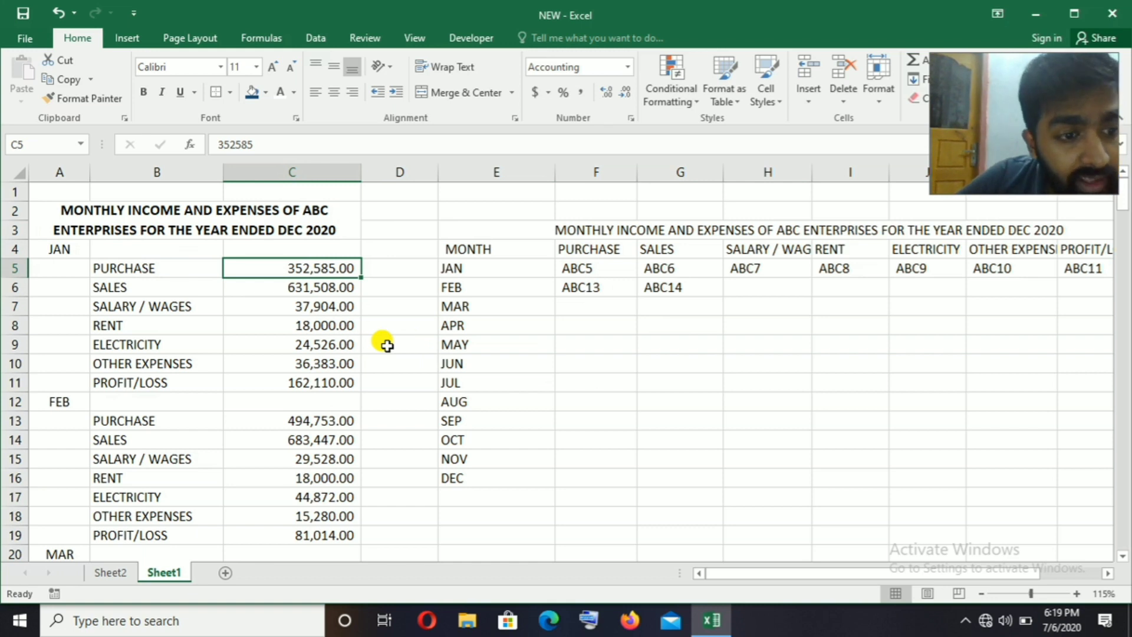
pyautogui.click(311, 422)
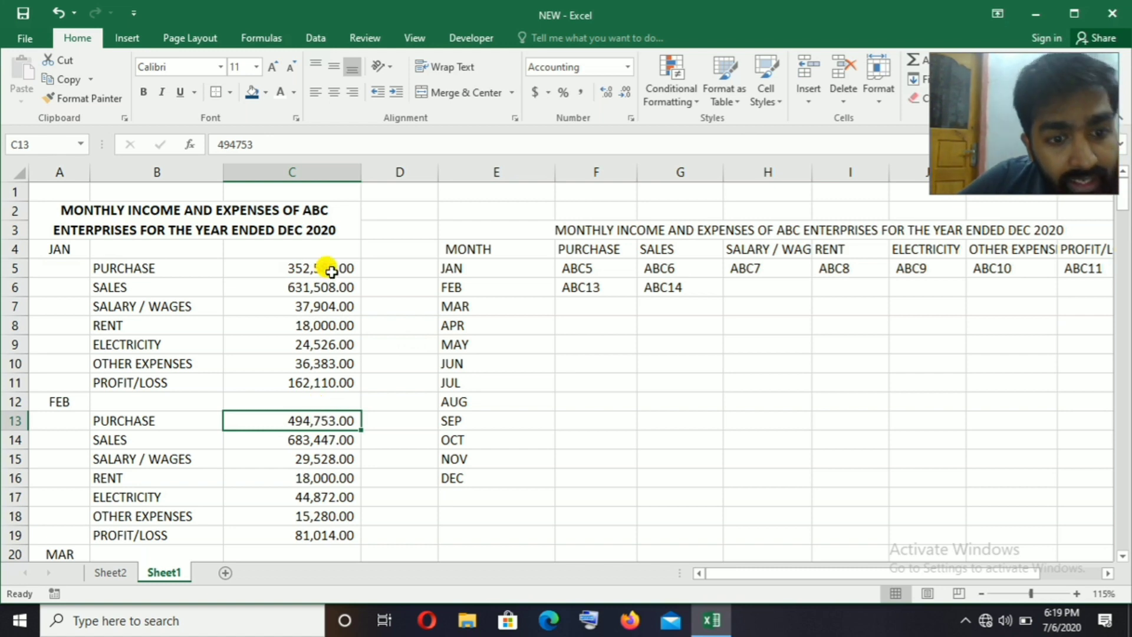
pyautogui.scroll(-1, 361, 384)
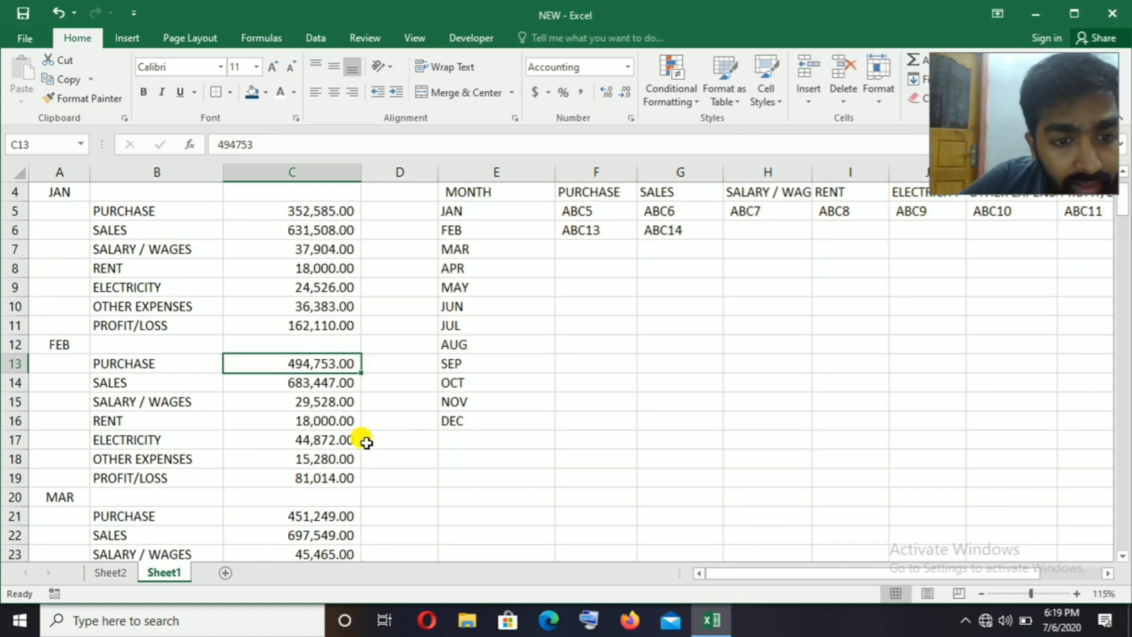
pyautogui.scroll(-1, 327, 362)
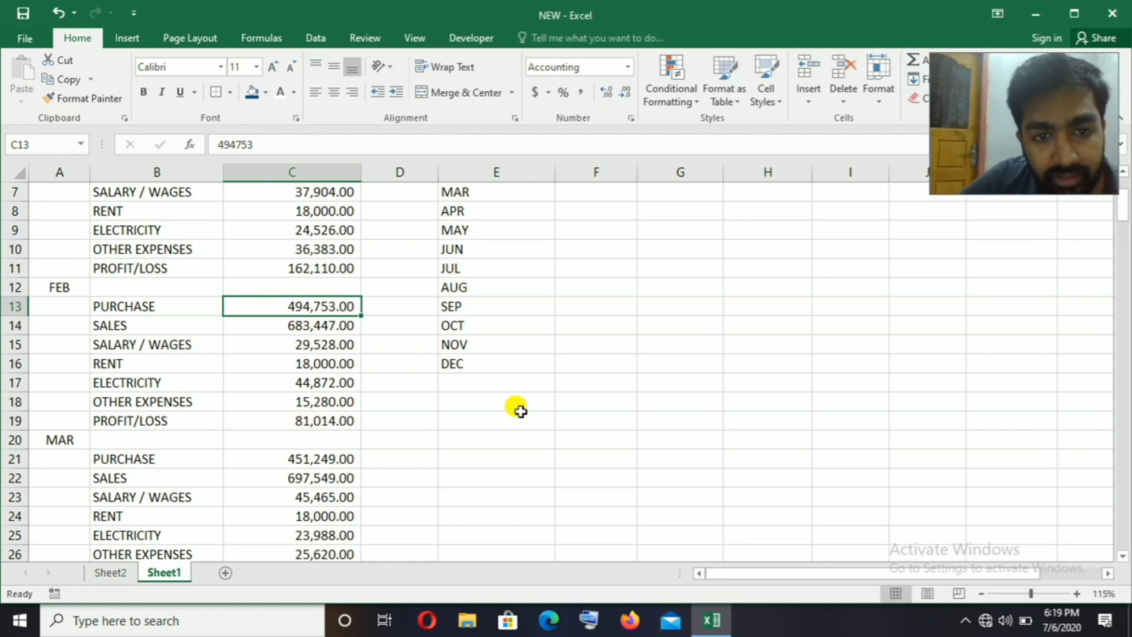
pyautogui.scroll(2, 515, 405)
# Step: Extend the PURCHASE reference series from F5:F6 down through December in F16
pyautogui.click(596, 273)
pyautogui.moveTo(597, 280); pyautogui.dragTo(594, 288)
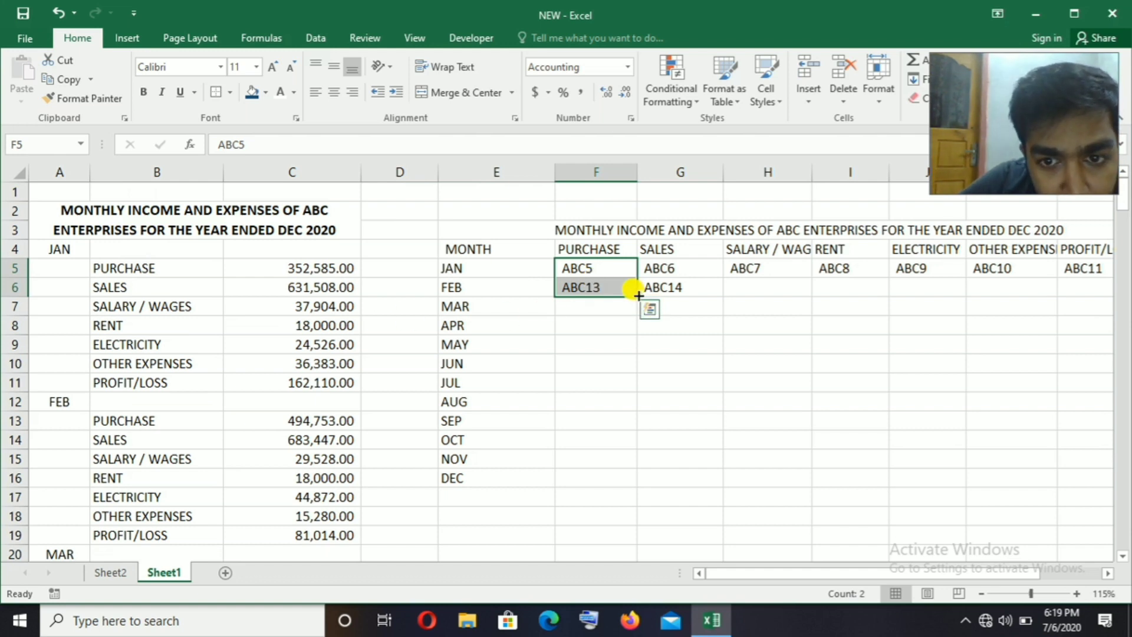
pyautogui.moveTo(637, 295); pyautogui.dragTo(614, 472)
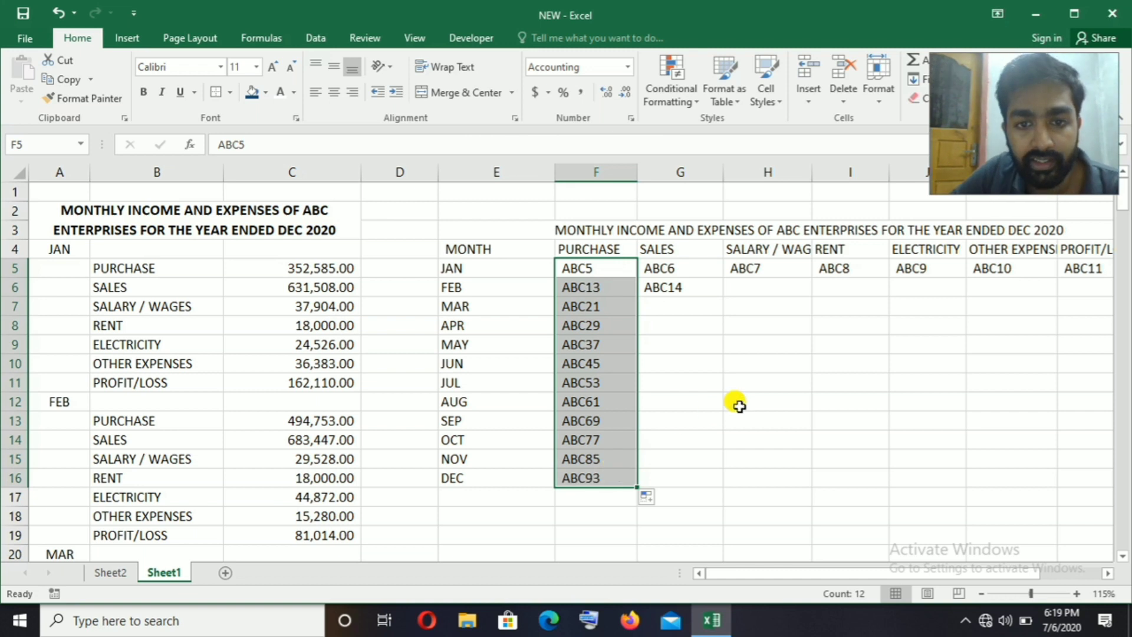
pyautogui.click(767, 344)
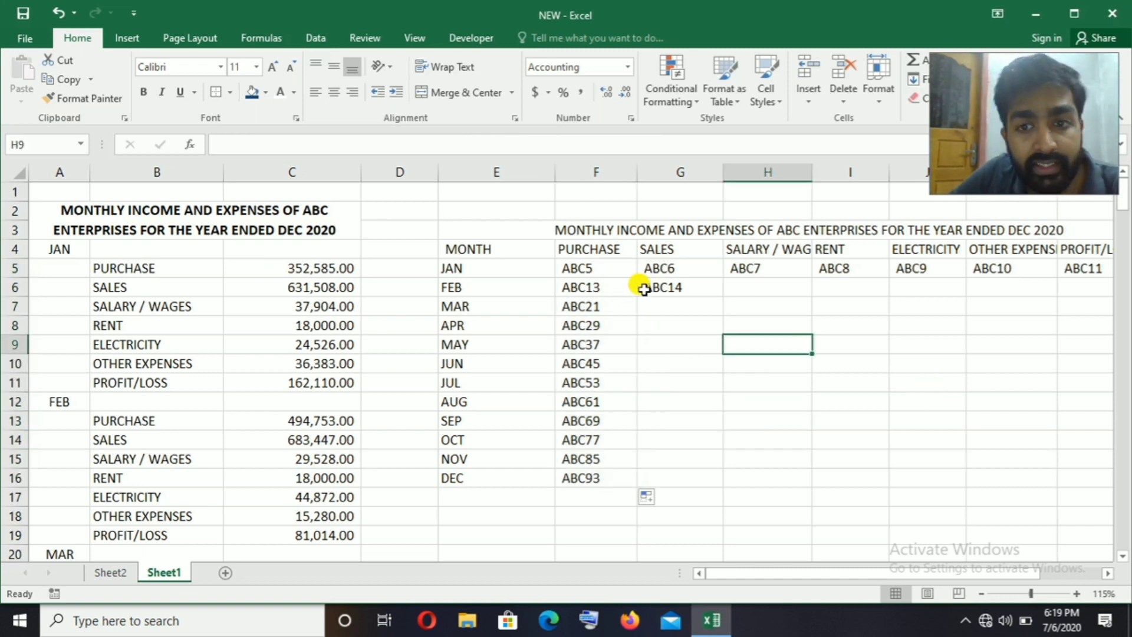
# Step: Check the January and February sales source cells C6 and C14, and extend the SALES reference series down through G16
pyautogui.click(669, 269)
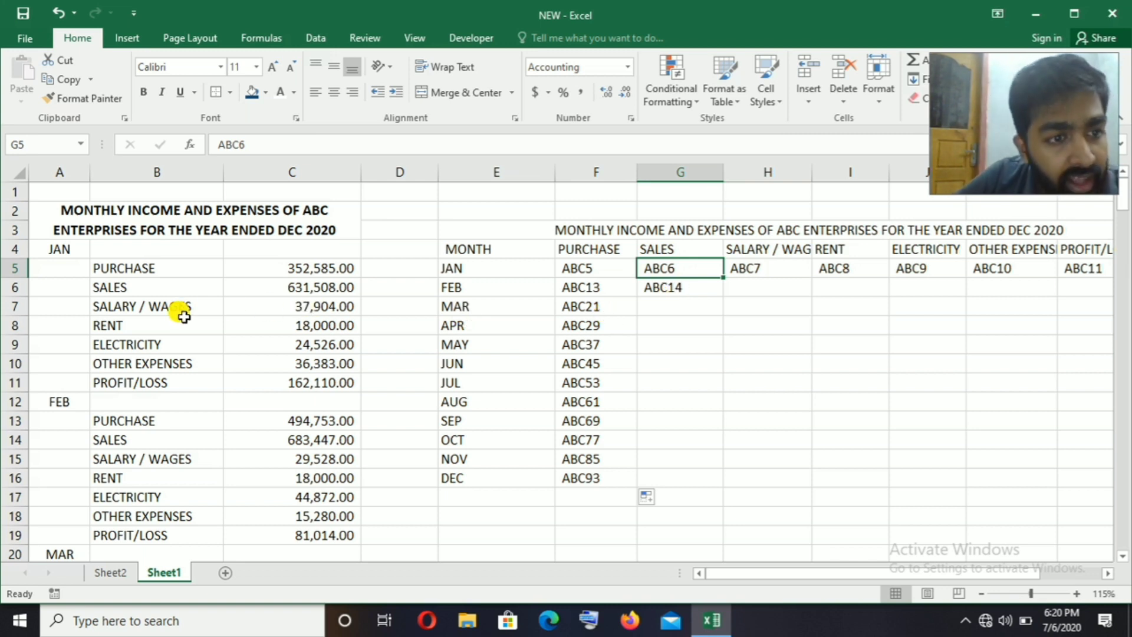
pyautogui.click(312, 288)
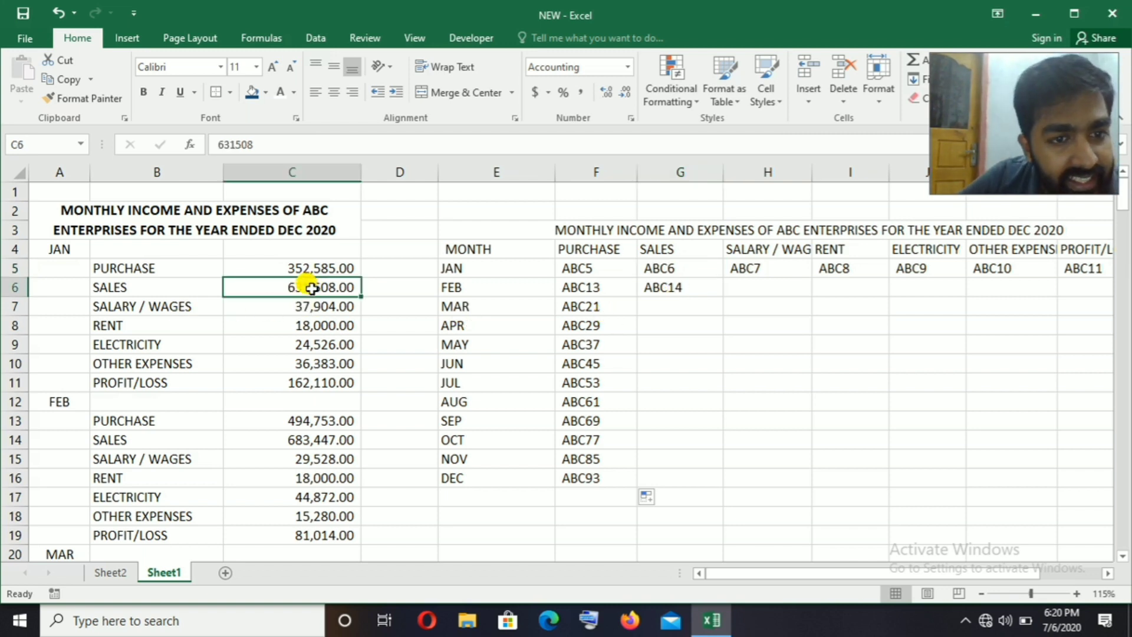
pyautogui.click(322, 440)
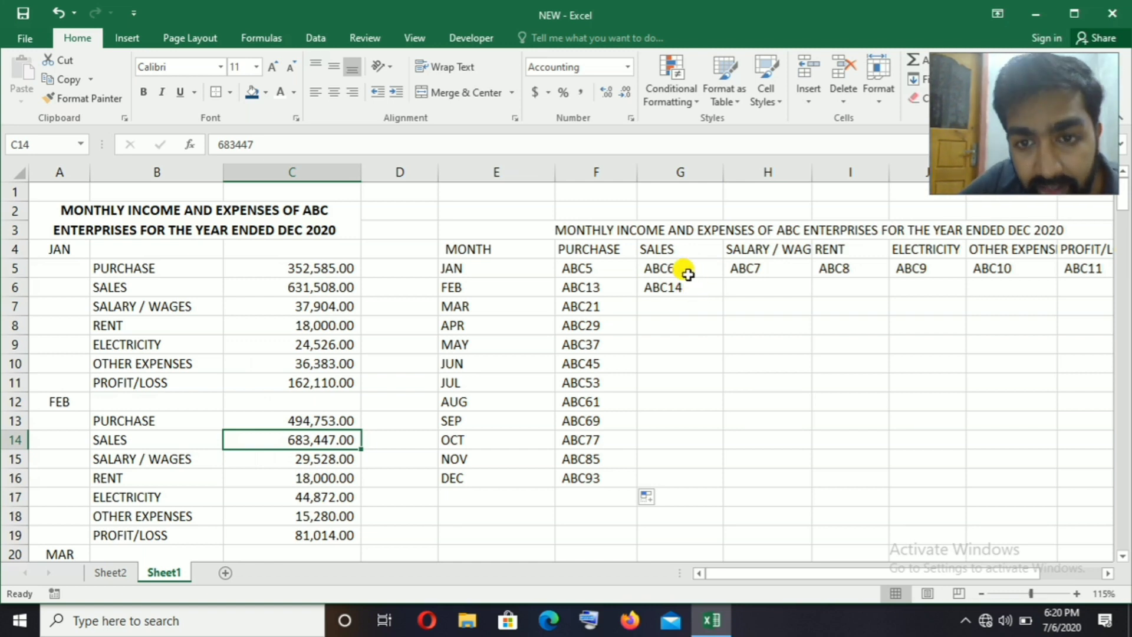
pyautogui.moveTo(680, 268); pyautogui.dragTo(681, 471)
pyautogui.click(752, 368)
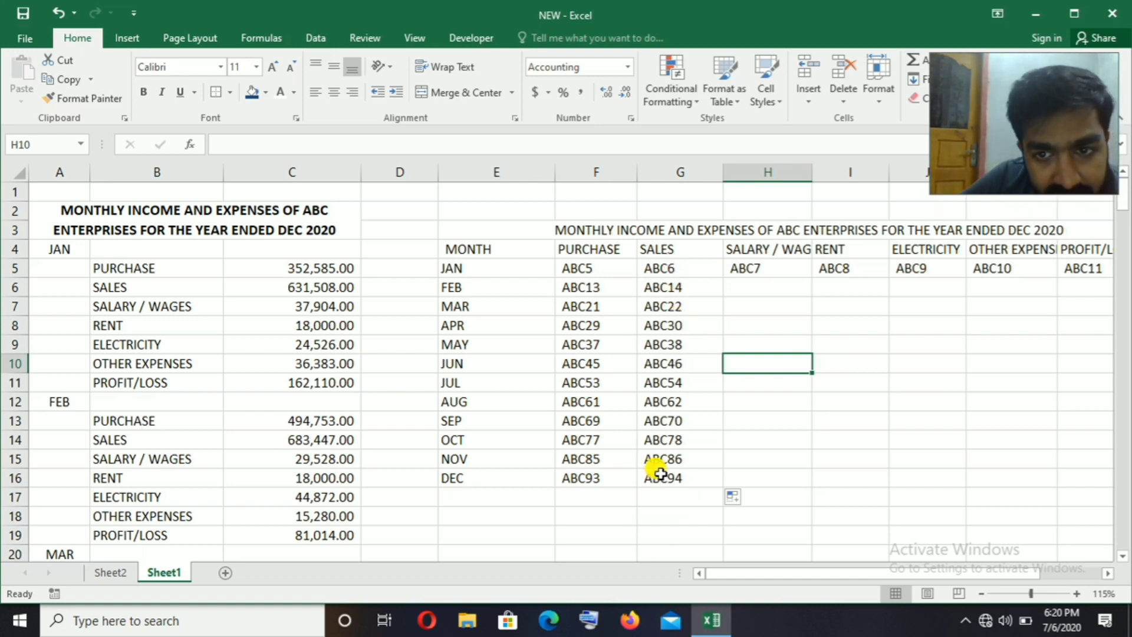
# Step: Examine the filled PURCHASE and SALES references in F6:G16 and the remaining category columns through PROFIT/LOSS
pyautogui.click(920, 457)
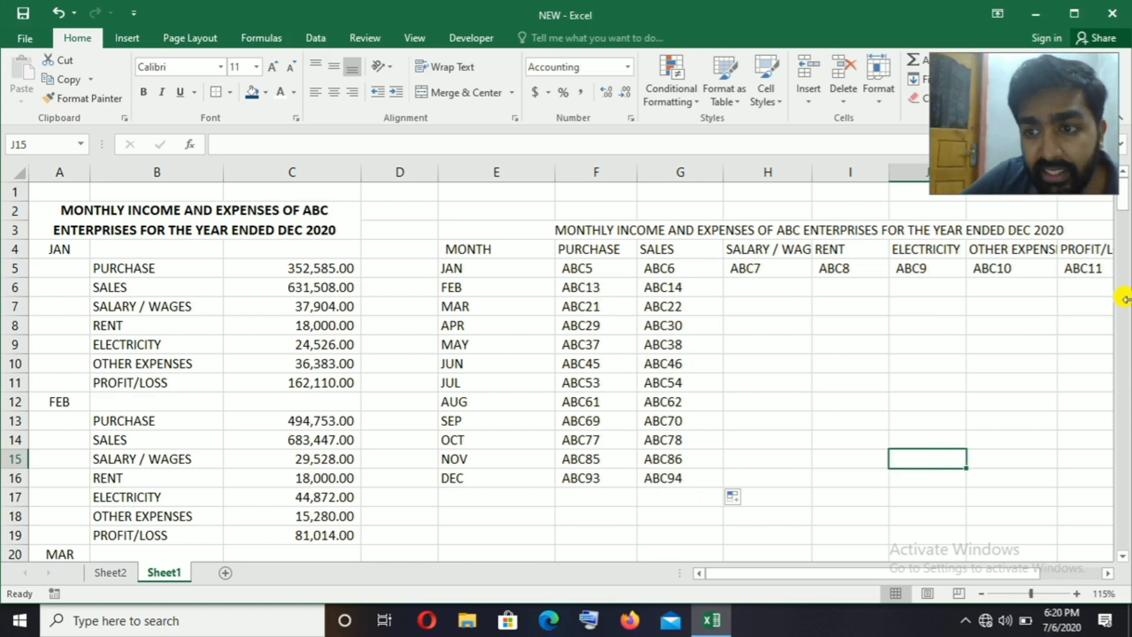
pyautogui.click(923, 324)
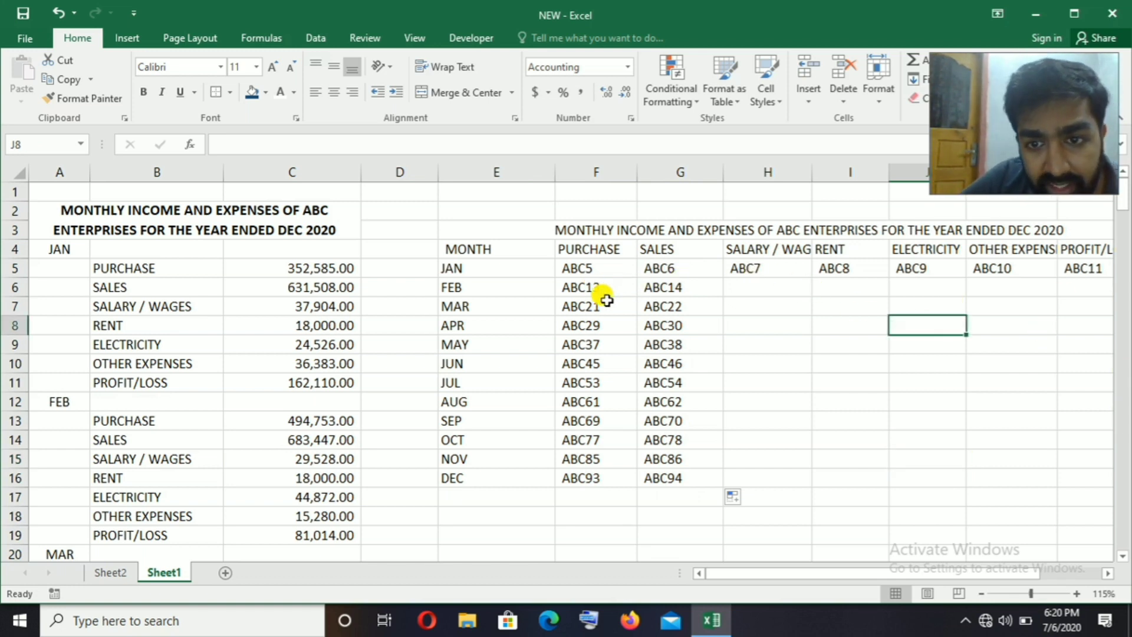
pyautogui.click(753, 270)
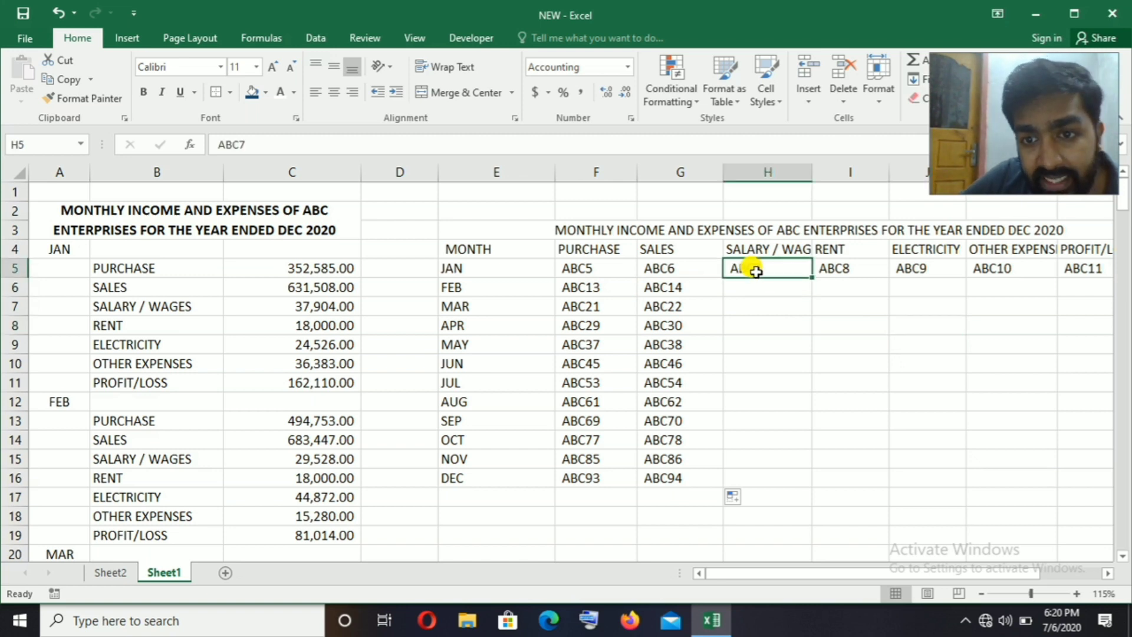
pyautogui.click(820, 348)
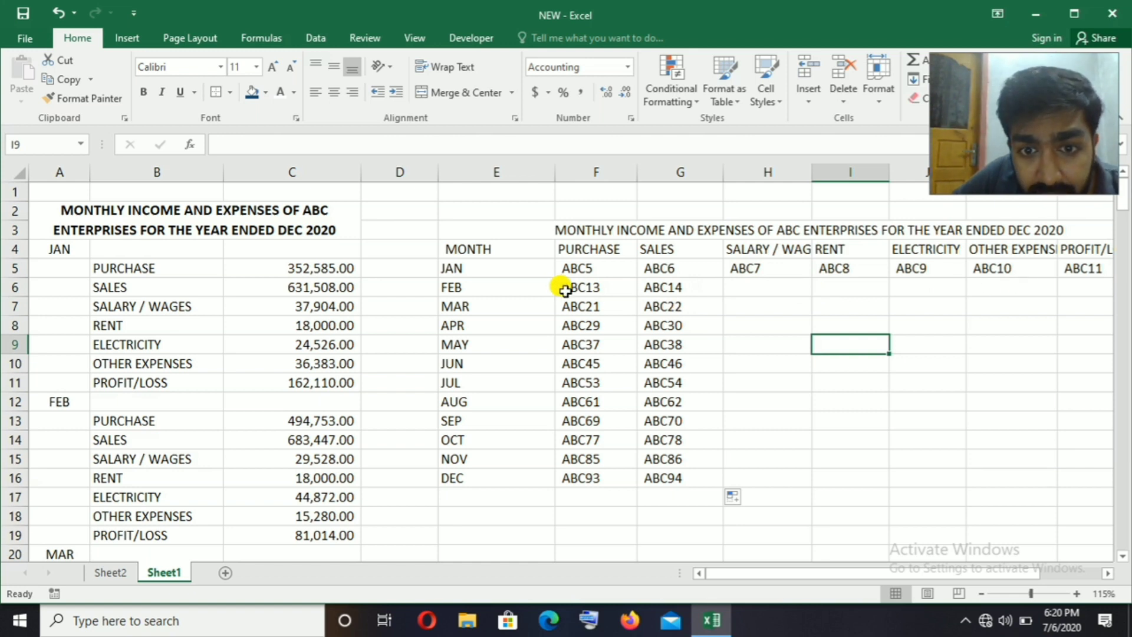
pyautogui.moveTo(561, 284); pyautogui.dragTo(654, 477)
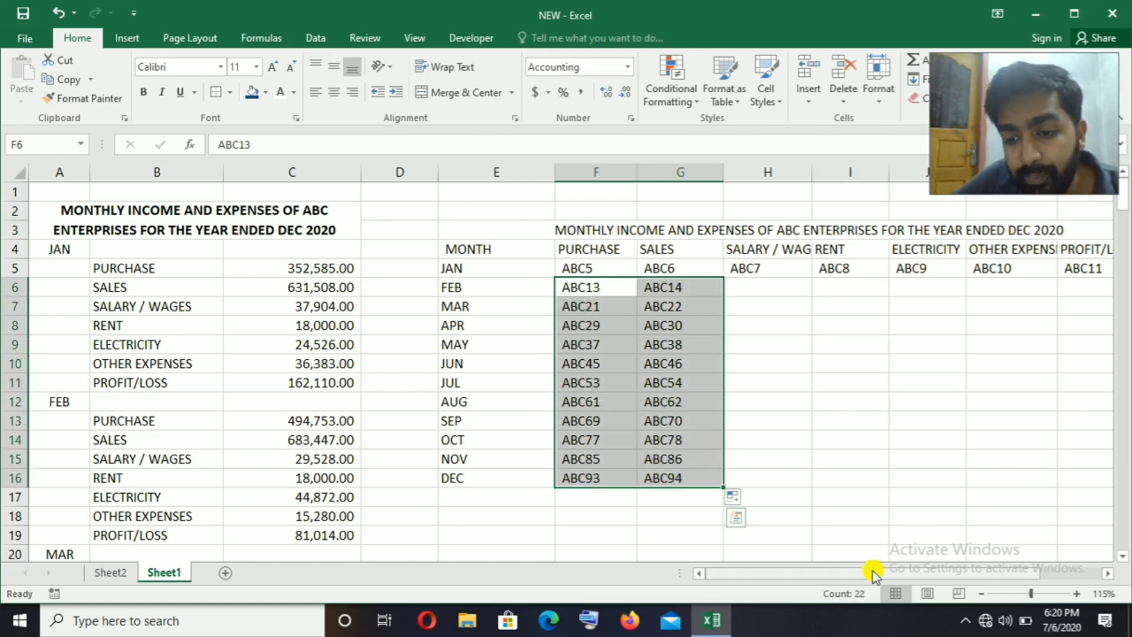
pyautogui.moveTo(872, 570); pyautogui.dragTo(881, 571)
pyautogui.click(879, 432)
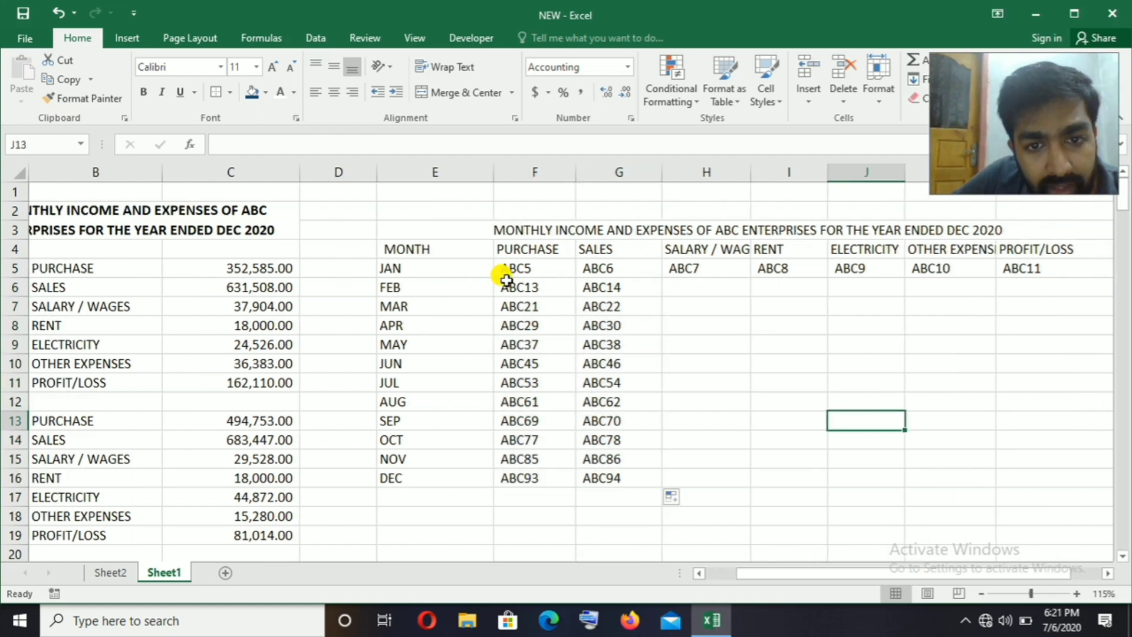
# Step: Extend the February references from F6:G6 across the remaining categories through PROFIT/LOSS in L6
pyautogui.click(537, 286)
pyautogui.moveTo(538, 286); pyautogui.dragTo(1055, 291)
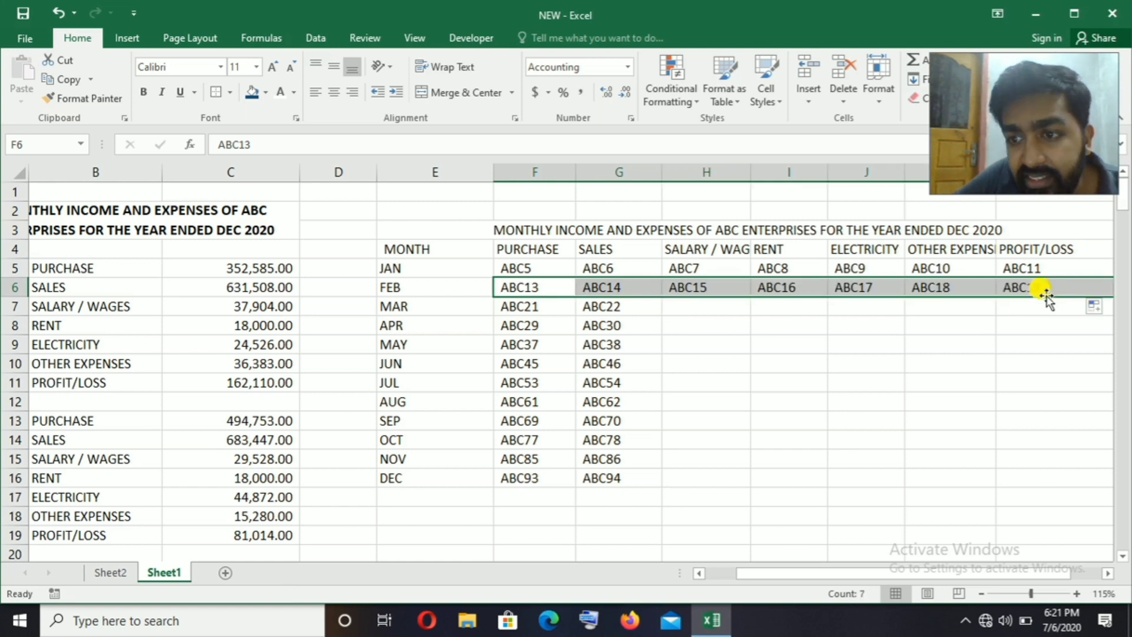
pyautogui.click(876, 417)
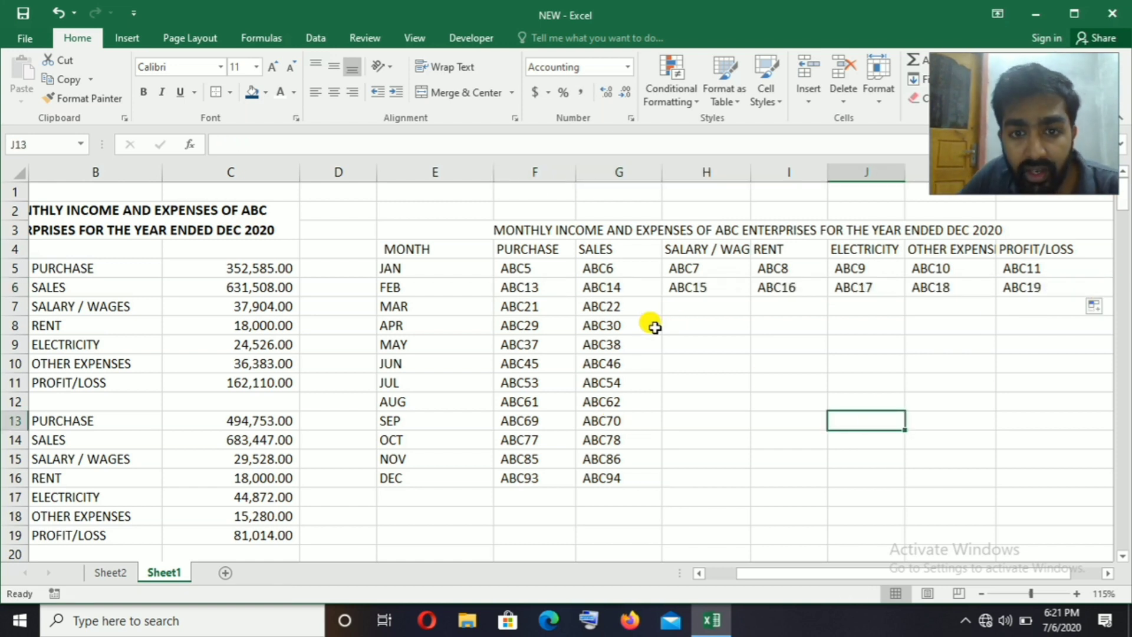
# Step: Extend the March to December references from F7:G16 across the remaining category columns through PROFIT/LOSS
pyautogui.hscroll(-1, 654, 327)
pyautogui.moveTo(583, 305); pyautogui.dragTo(652, 479)
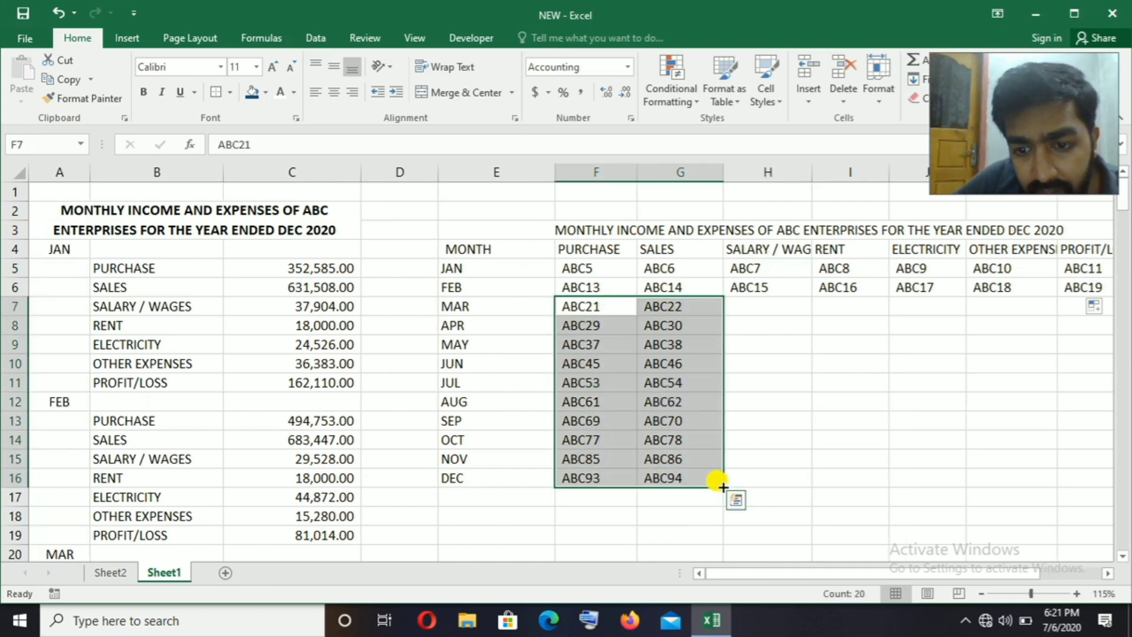
pyautogui.moveTo(721, 485); pyautogui.dragTo(934, 490)
pyautogui.click(1027, 341)
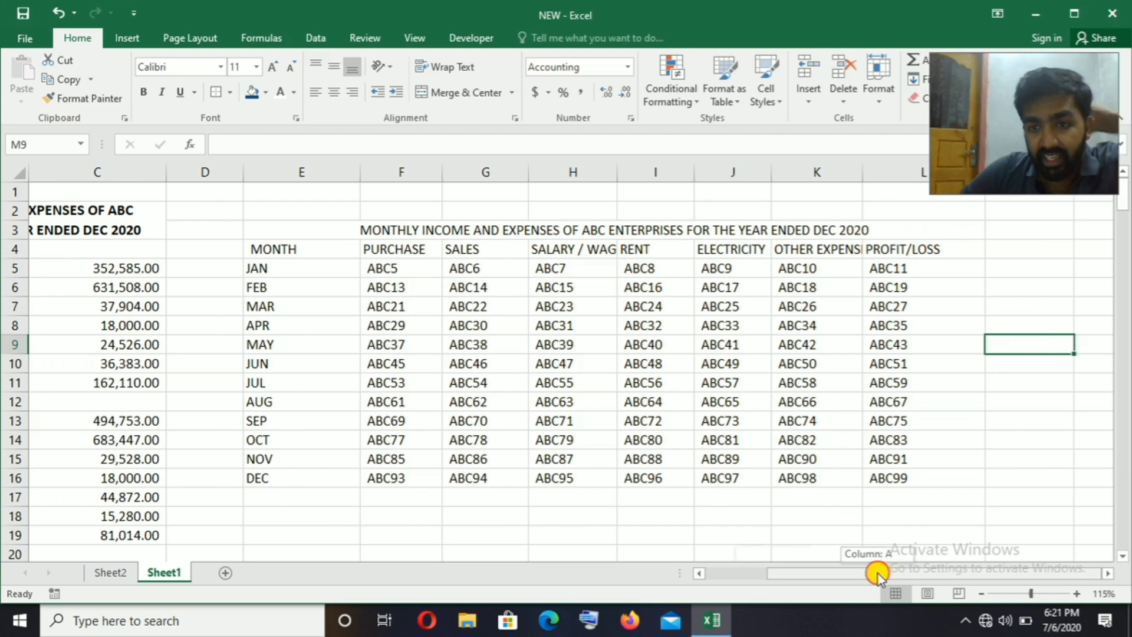
pyautogui.moveTo(878, 574); pyautogui.dragTo(846, 573)
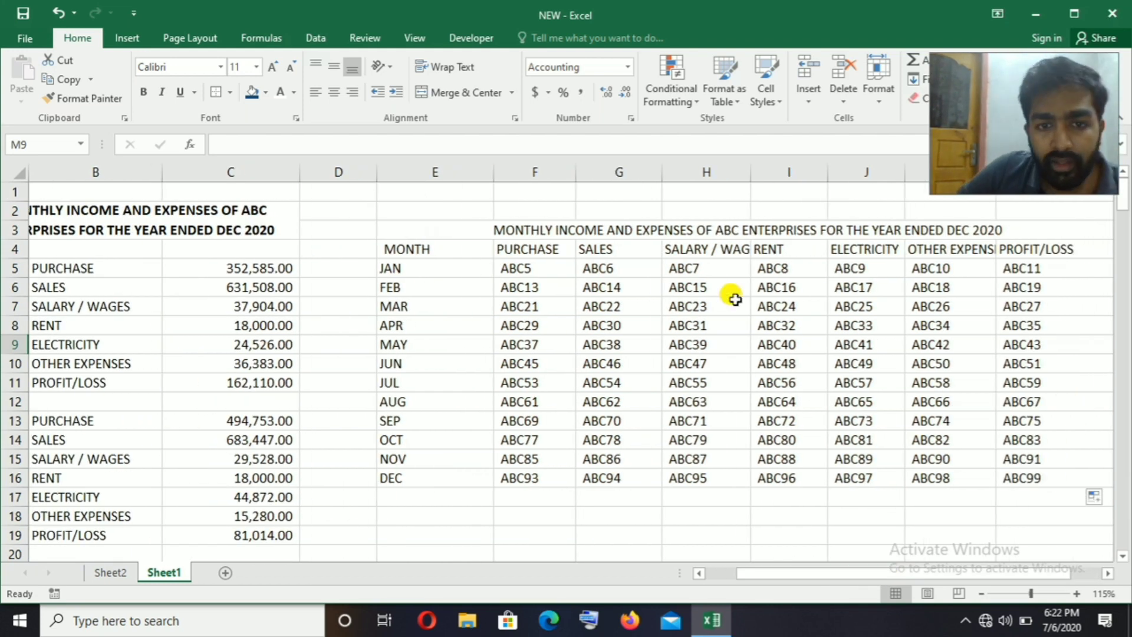
# Step: Replace every "AB" with "=" in the reference texts F5:L16 to turn them into live cell formulas
pyautogui.moveTo(519, 267); pyautogui.dragTo(1008, 475)
pyautogui.moveTo(984, 574); pyautogui.dragTo(998, 571)
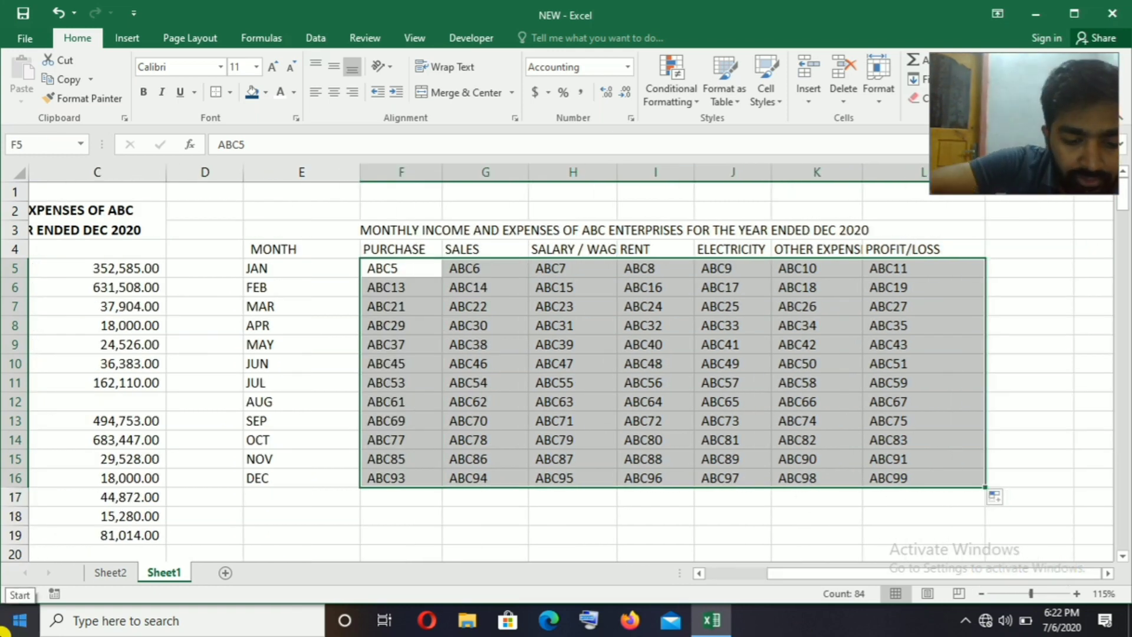
pyautogui.hotkey('ctrl', 'f')
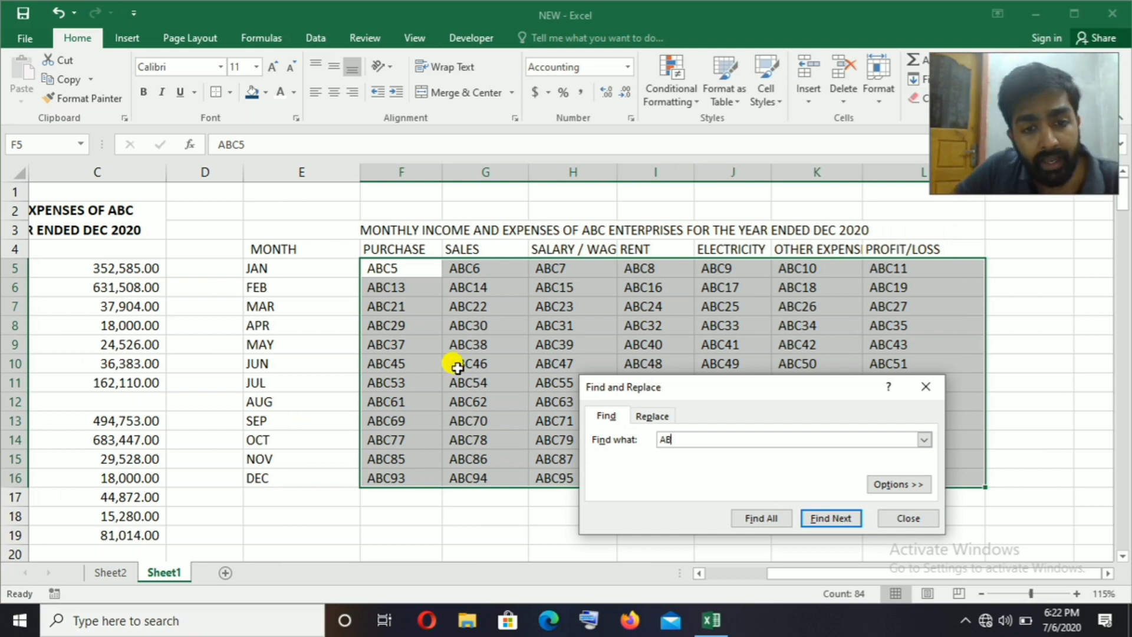
pyautogui.click(648, 416)
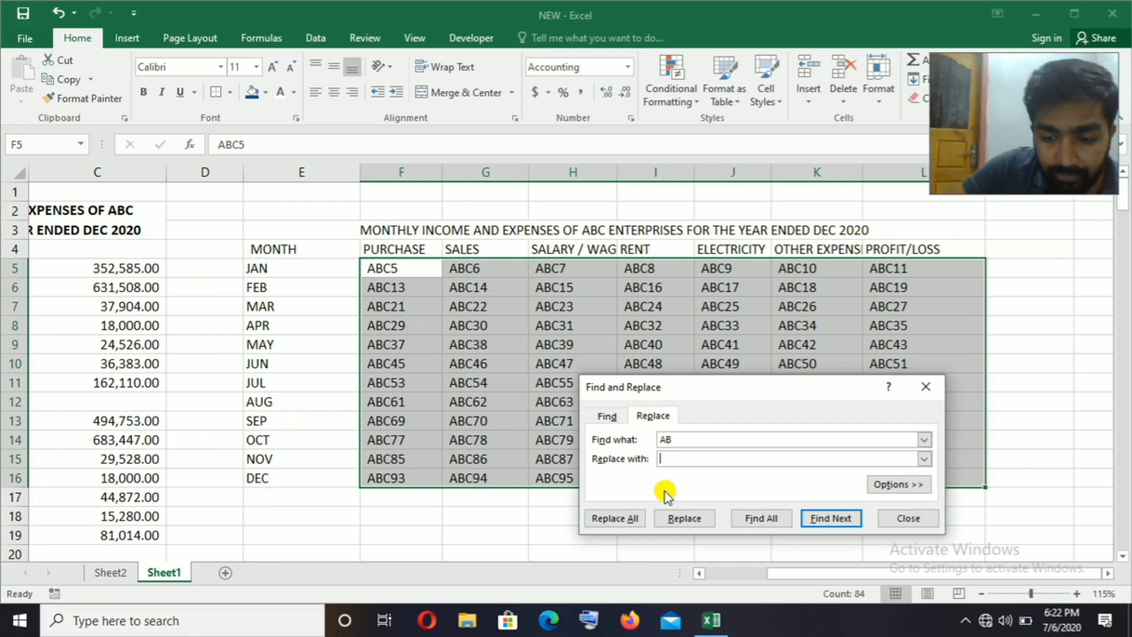
pyautogui.write('=')
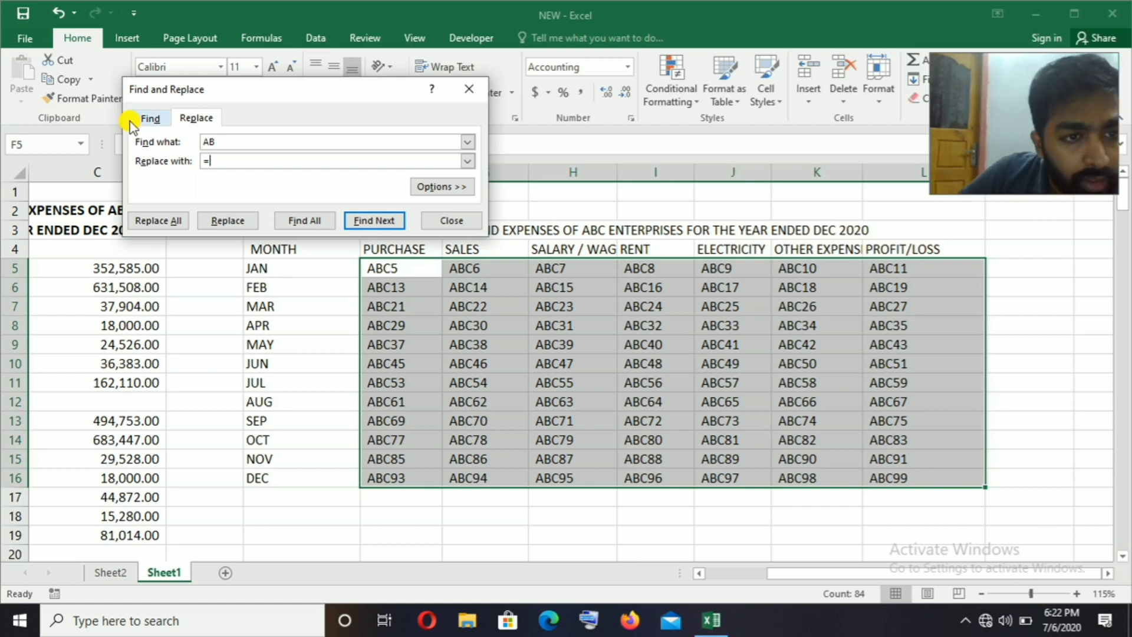
pyautogui.click(158, 223)
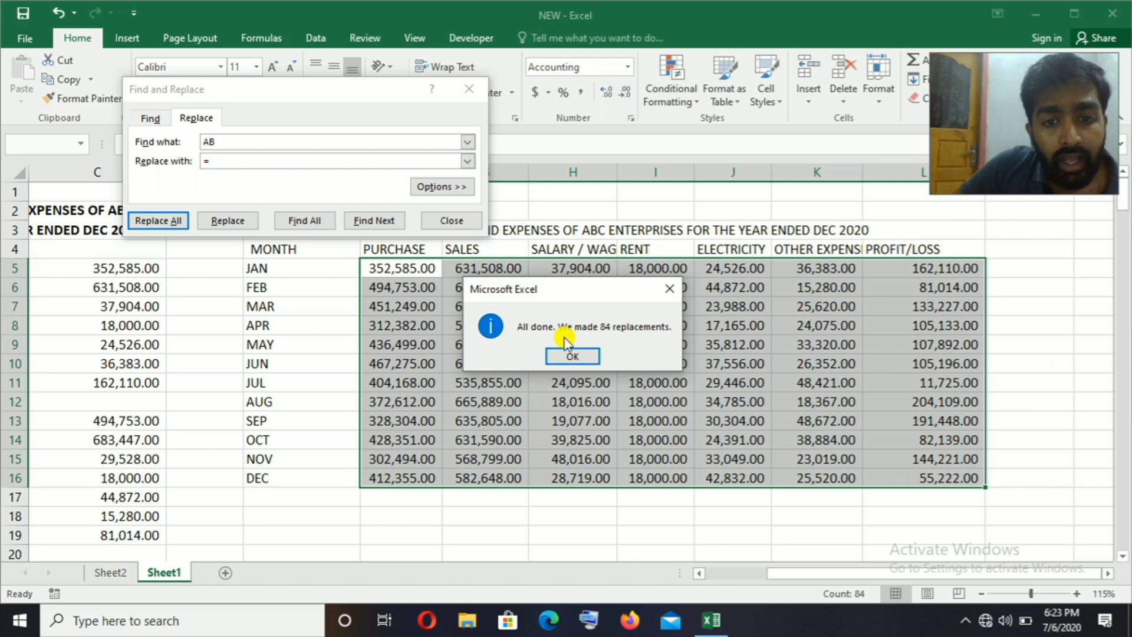
pyautogui.click(549, 361)
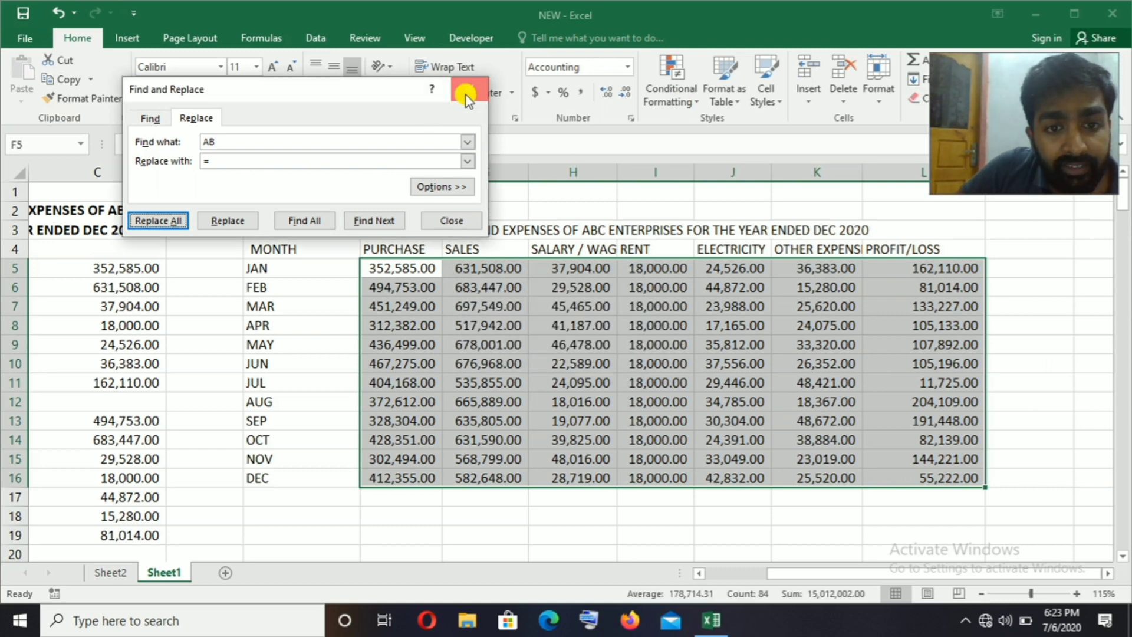
pyautogui.click(469, 89)
pyautogui.click(577, 534)
# Step: Check the January and February PURCHASE formulas in F5:F6 and compare the converted table with the source list
pyautogui.click(399, 269)
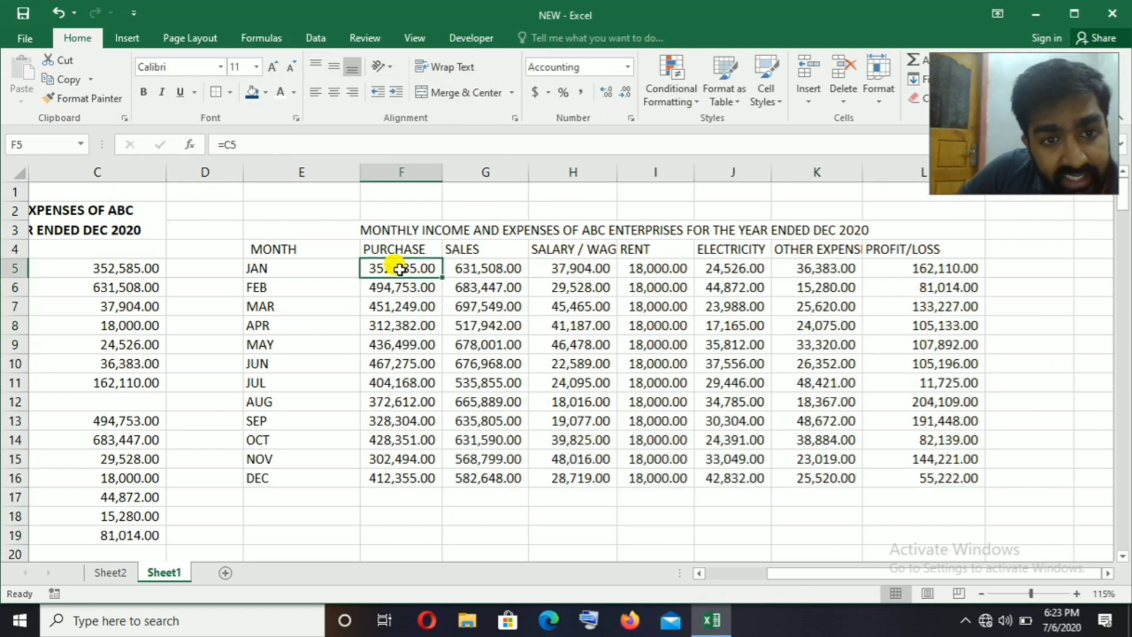
pyautogui.click(412, 287)
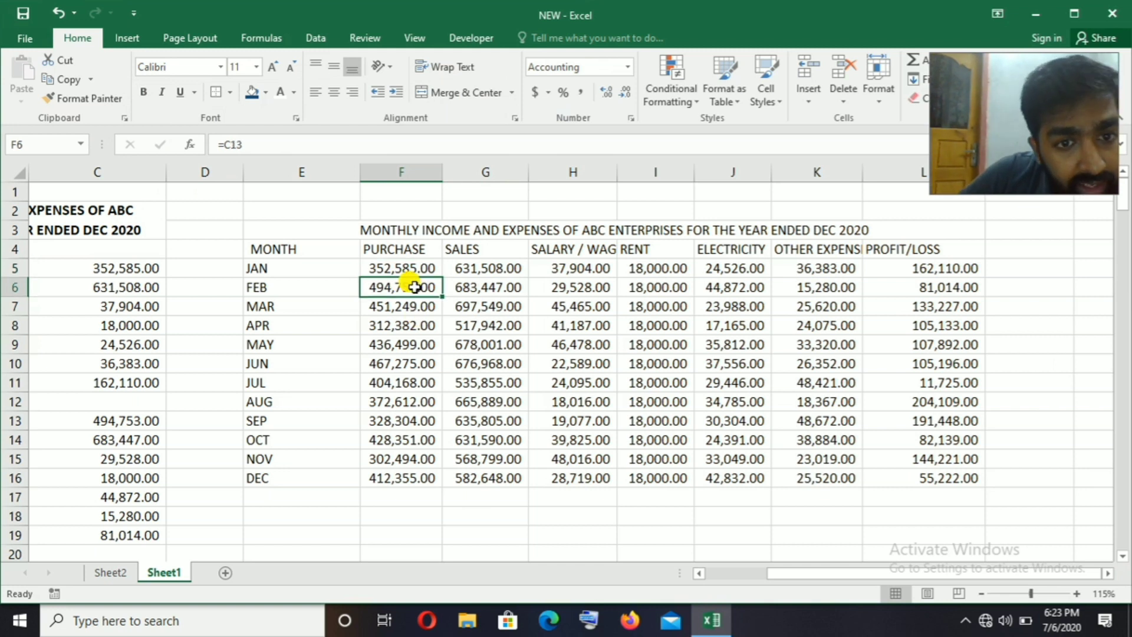
pyautogui.click(411, 267)
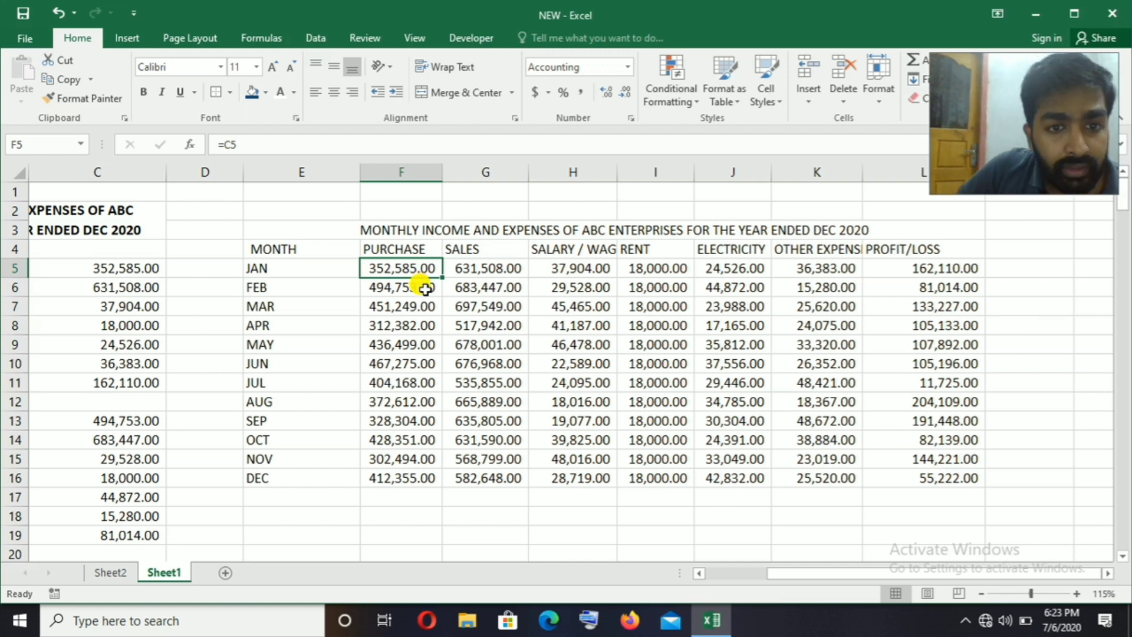
pyautogui.click(425, 288)
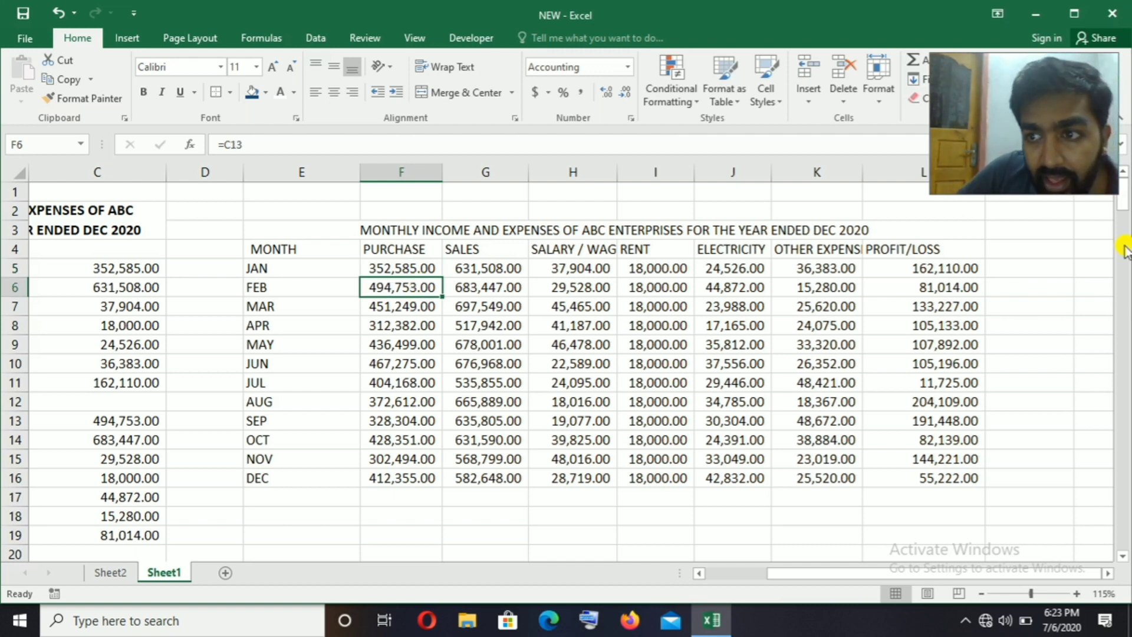
pyautogui.scroll(-2, 897, 384)
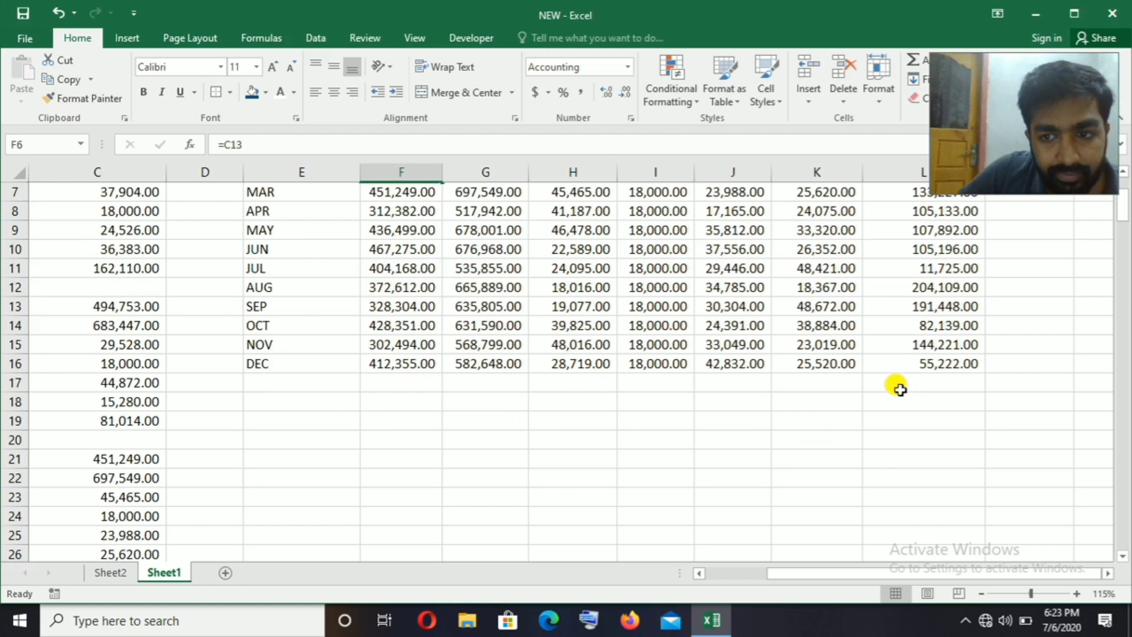
pyautogui.scroll(2, 961, 399)
pyautogui.click(1028, 268)
pyautogui.moveTo(809, 575); pyautogui.dragTo(712, 538)
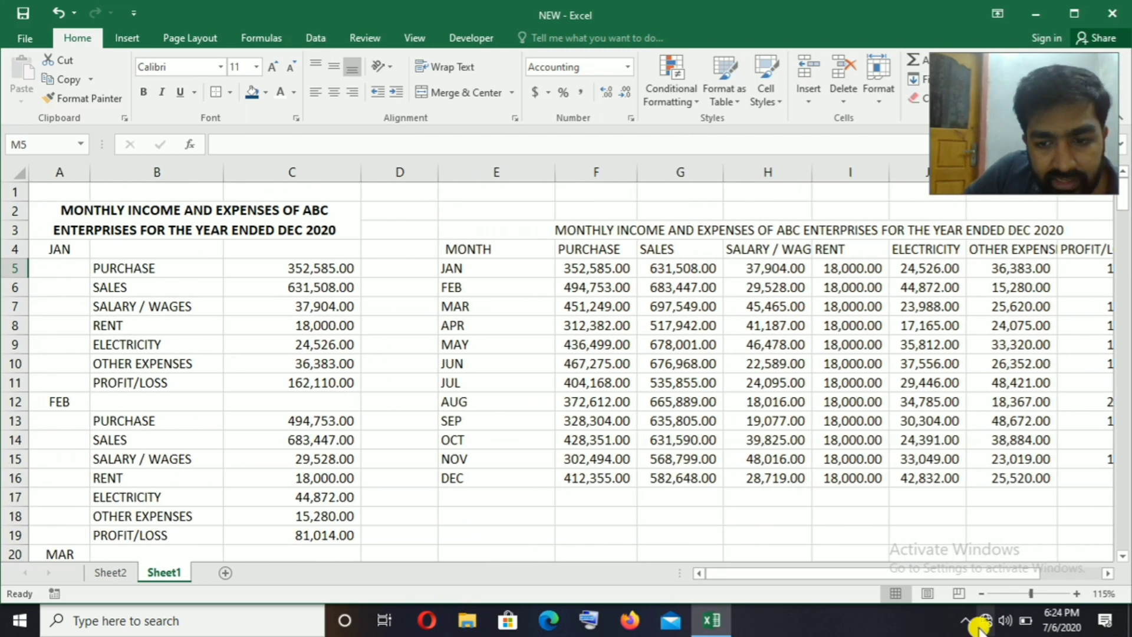
pyautogui.moveTo(843, 576); pyautogui.dragTo(805, 557)
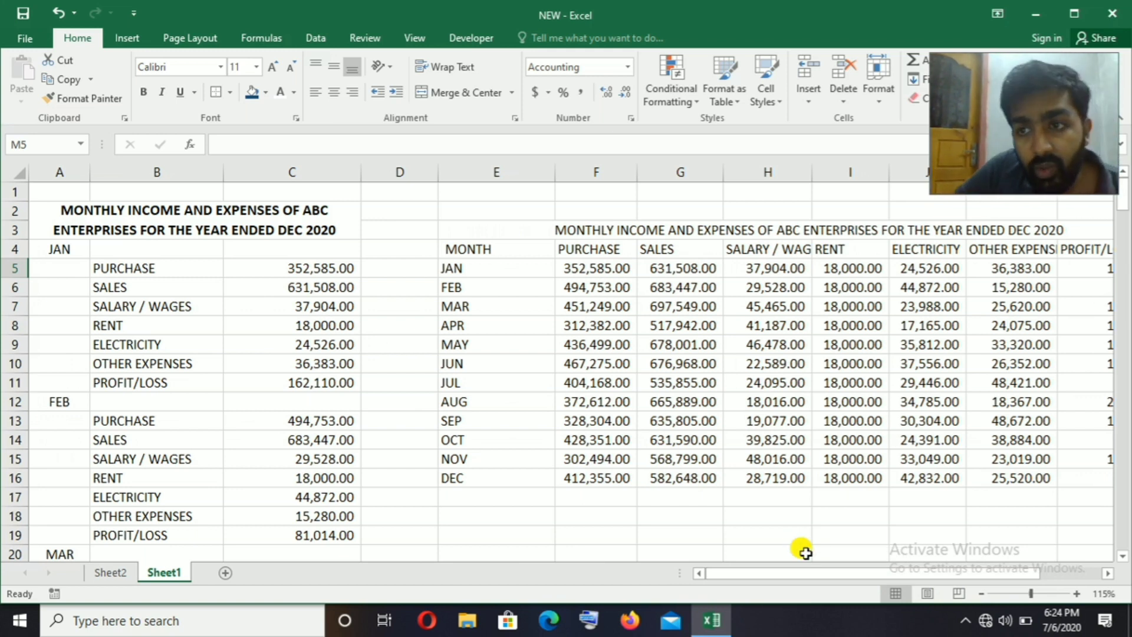
# Step: Inspect the source cell referenced by the February SALARY / WAGES formula in H6
pyautogui.click(777, 288)
pyautogui.write('=C15')
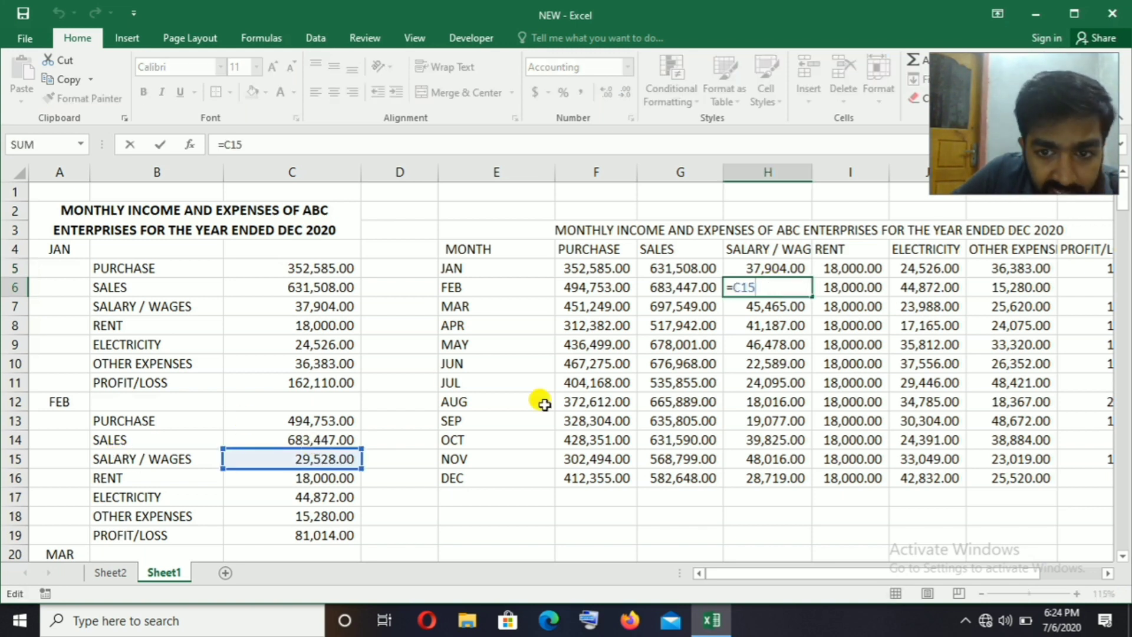
pyautogui.press('Return')
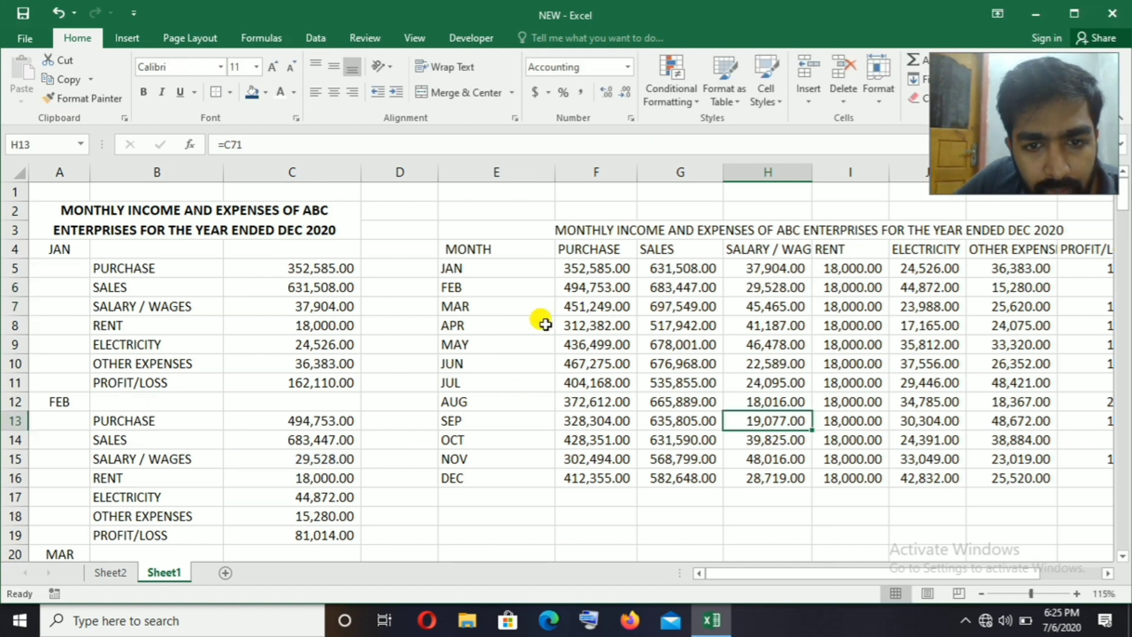
# Step: Inspect the April ELECTRICITY formula in J8 and compare it with source cell C33 in the original list
pyautogui.click(929, 327)
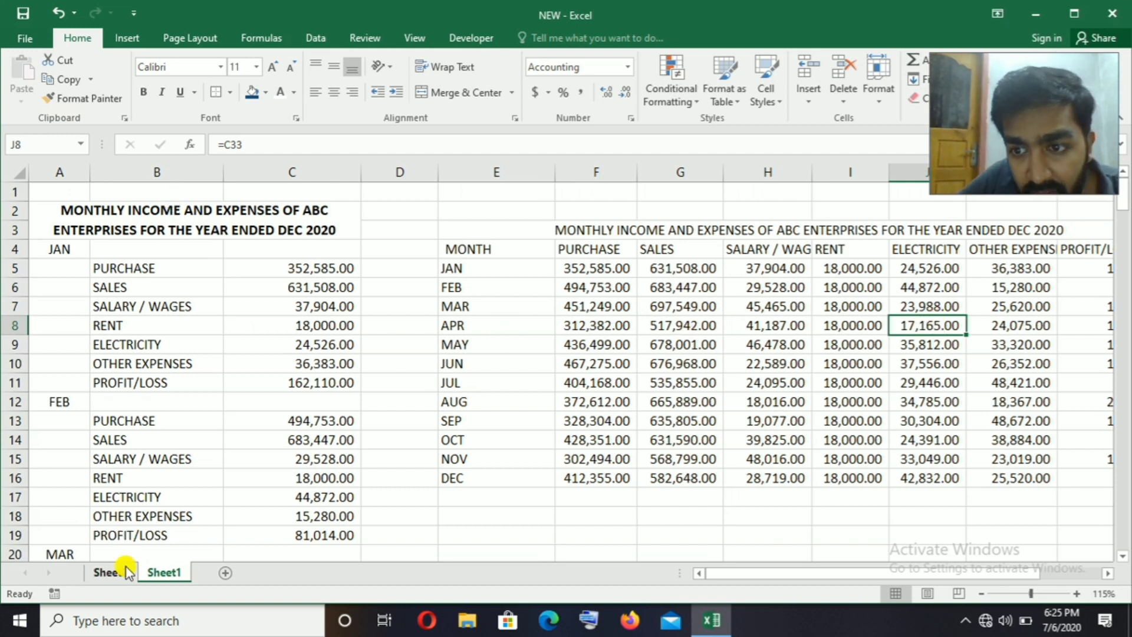
pyautogui.doubleClick(923, 324)
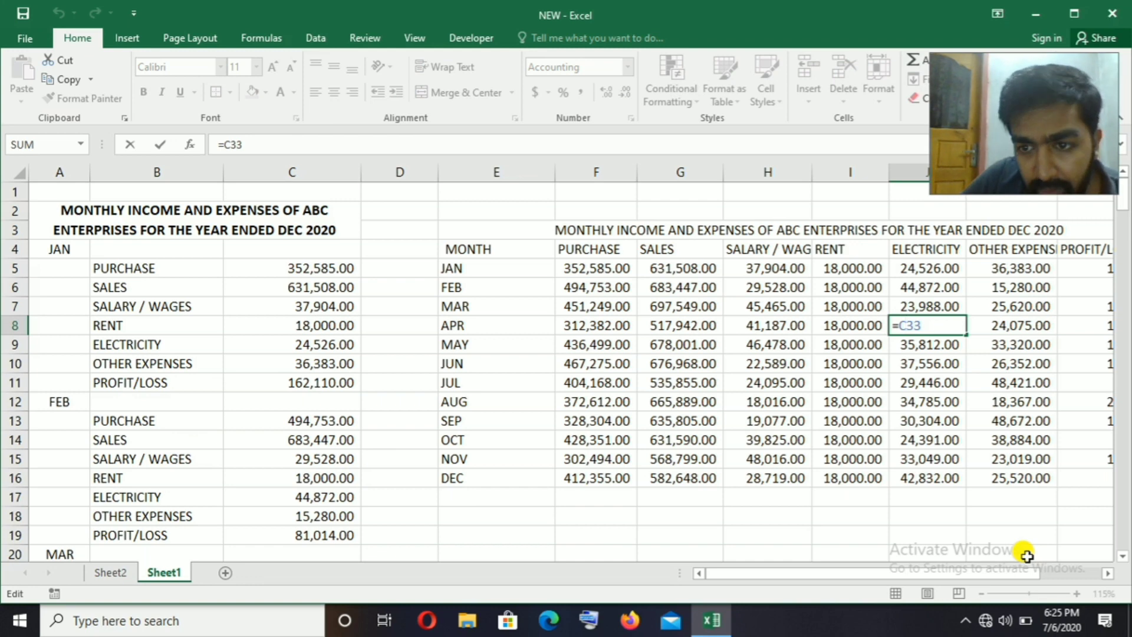
pyautogui.press('Return')
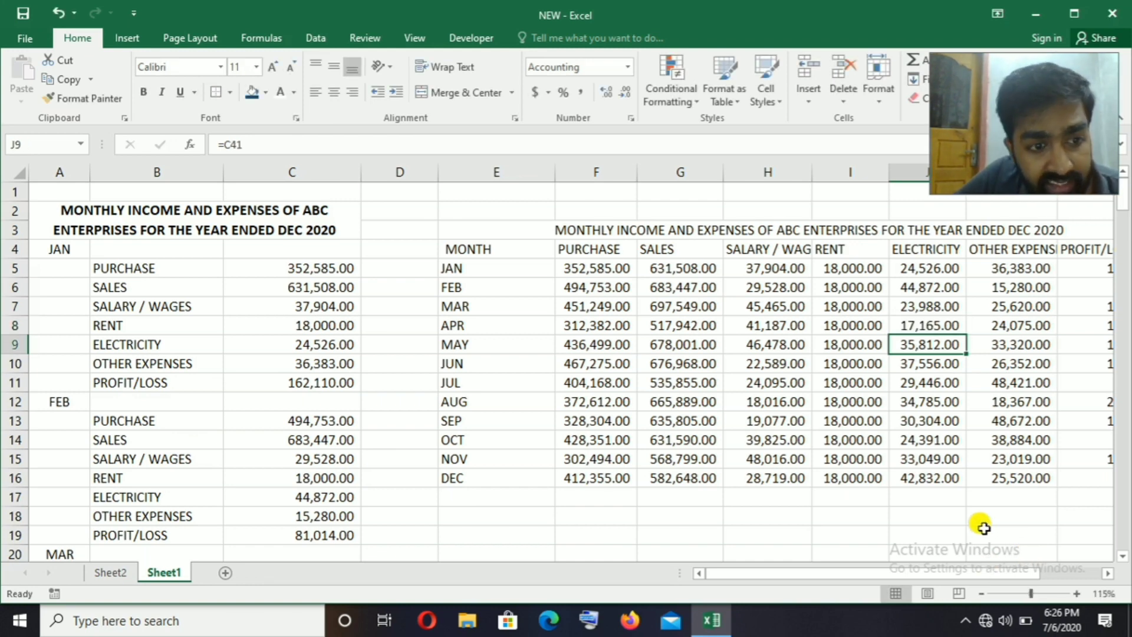
pyautogui.scroll(-3, 566, 397)
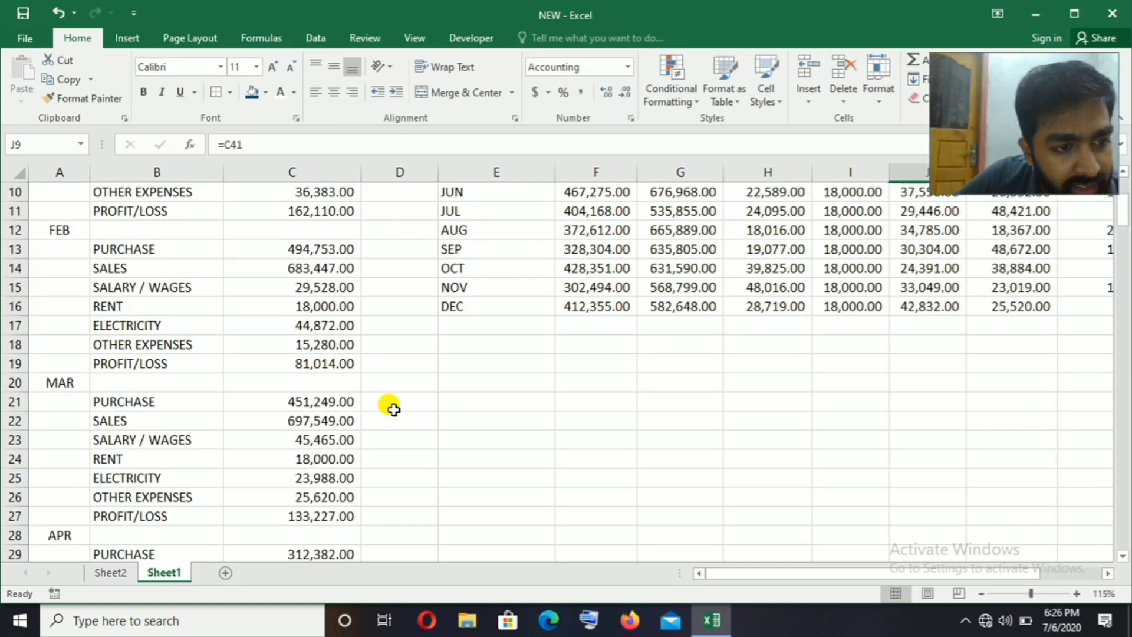
pyautogui.scroll(-3, 354, 398)
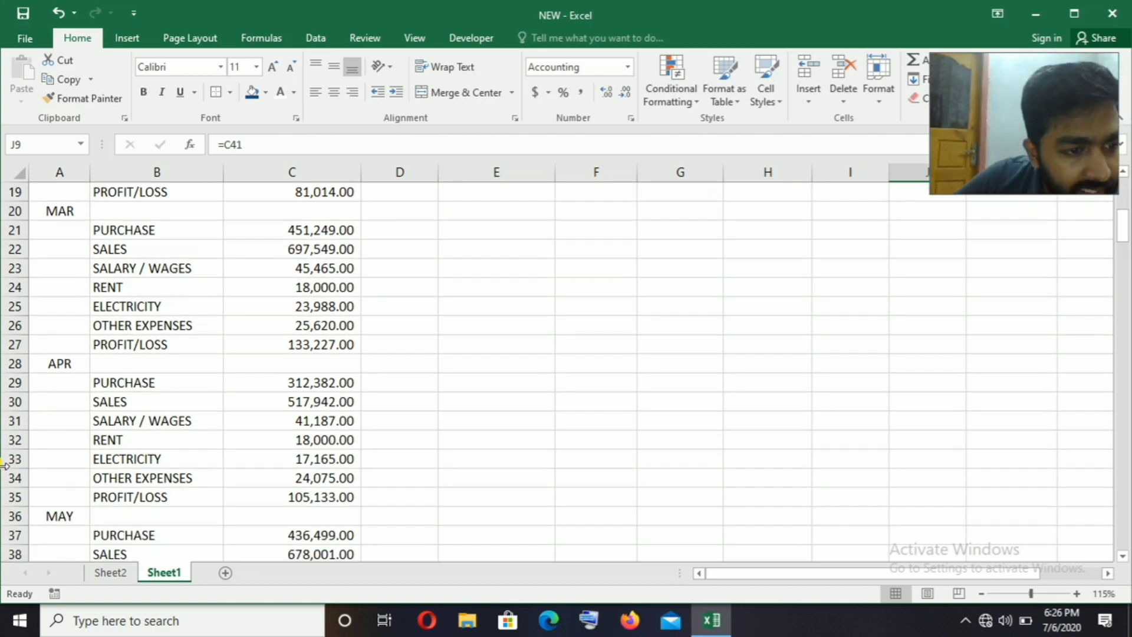
pyautogui.click(308, 457)
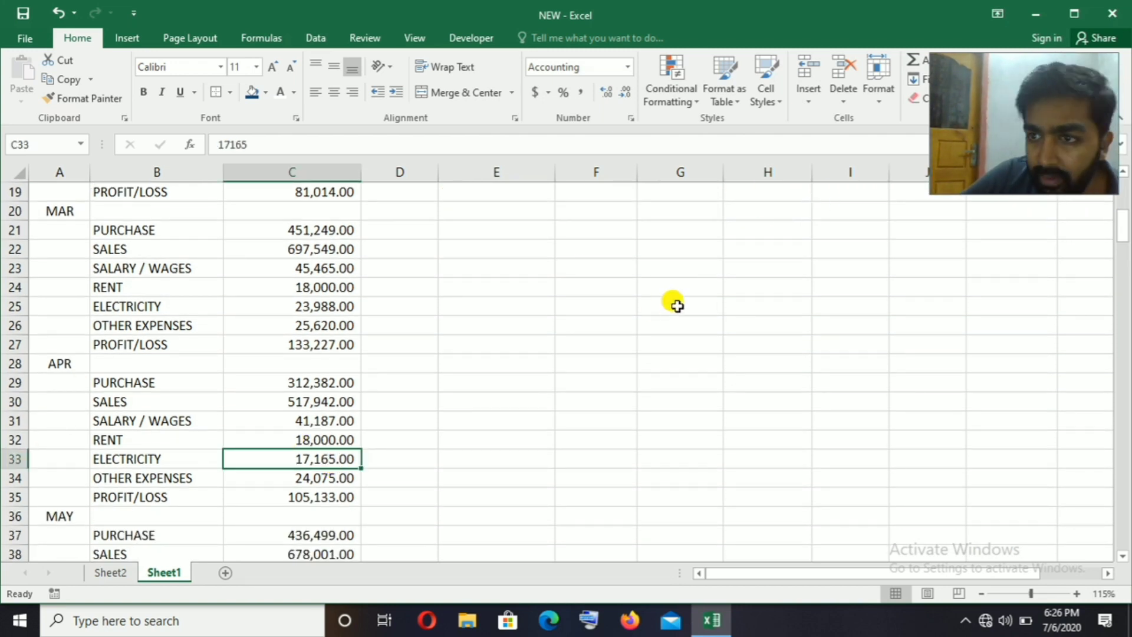
pyautogui.scroll(6, 805, 306)
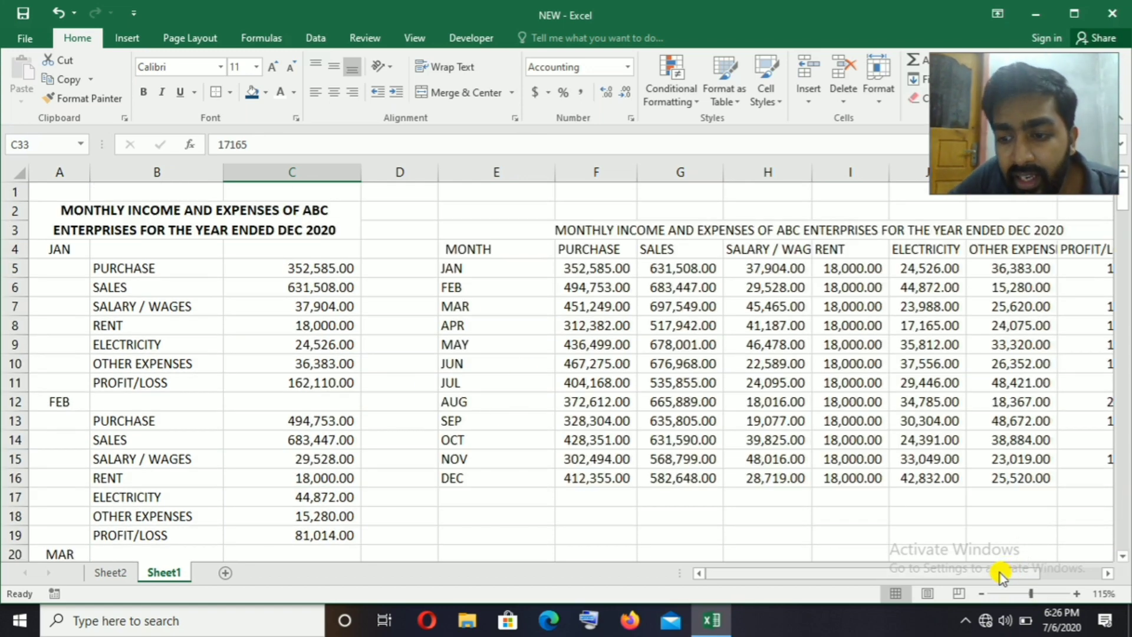
# Step: Add a TOTAL row label below DEC in E17
pyautogui.moveTo(999, 571); pyautogui.dragTo(1049, 581)
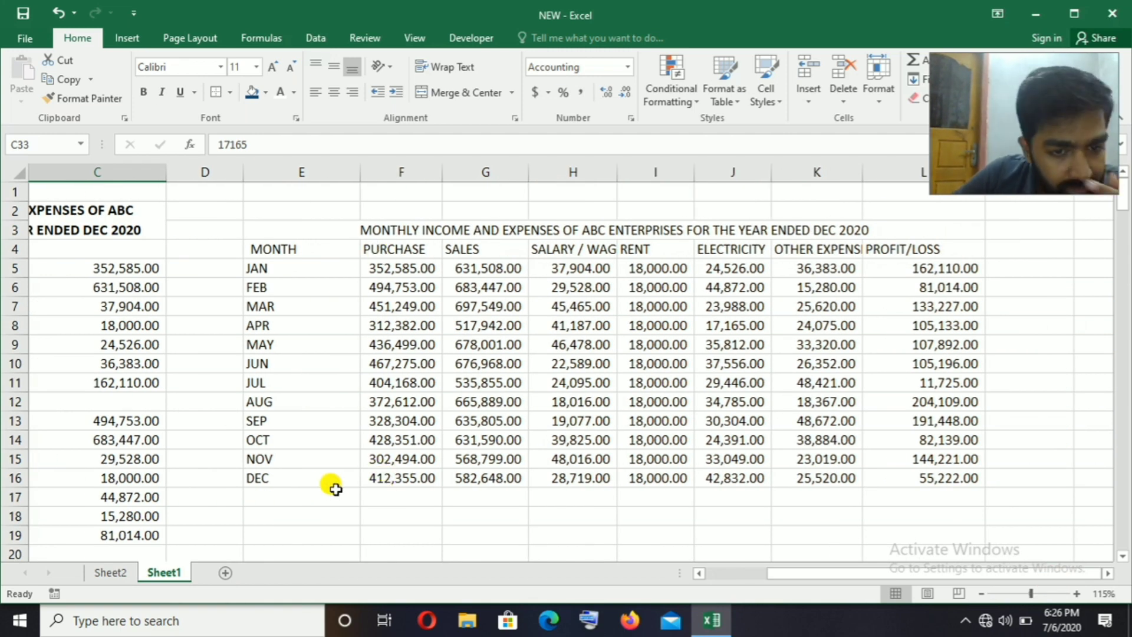
pyautogui.click(304, 495)
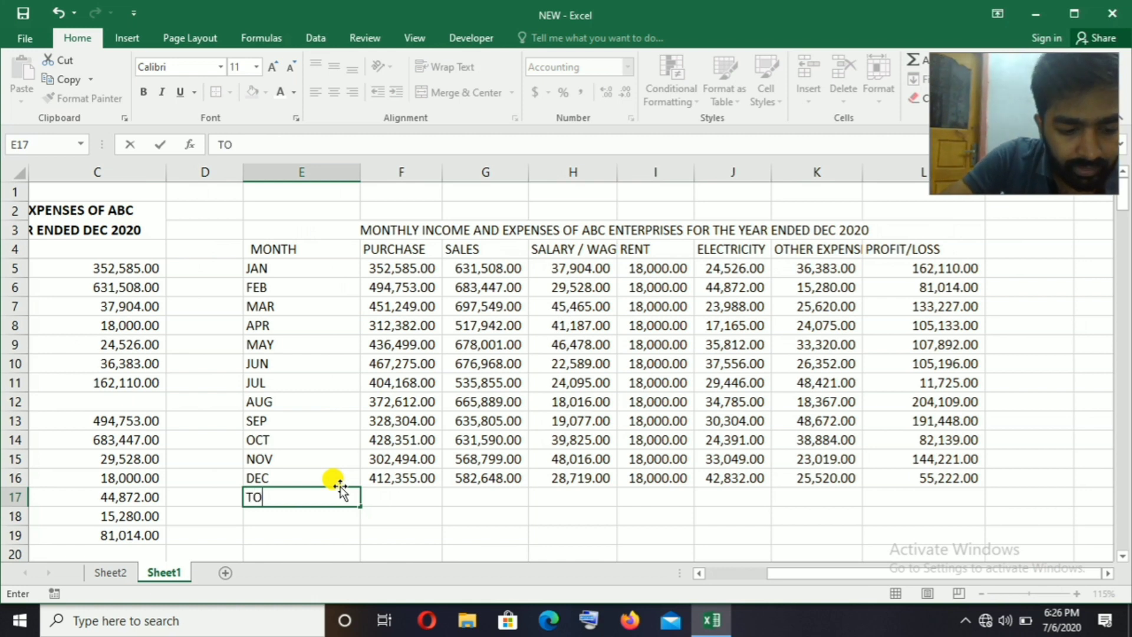
pyautogui.write('TOTAL')
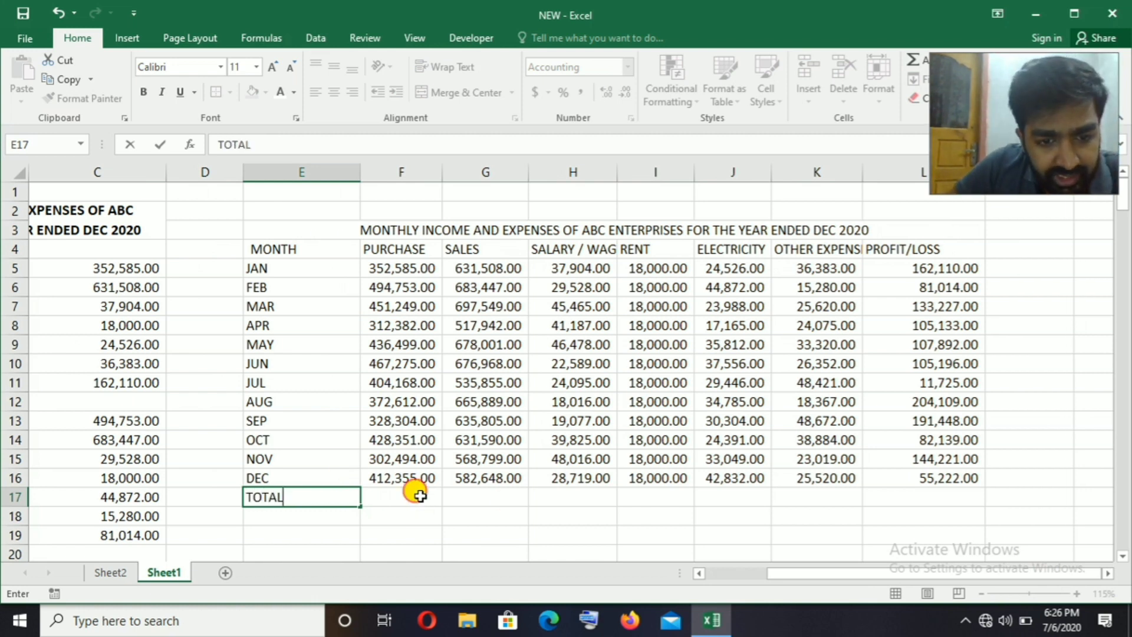
# Step: Sum the PURCHASE amounts F5:F16 in F17 and autofit column F to the total
pyautogui.click(405, 497)
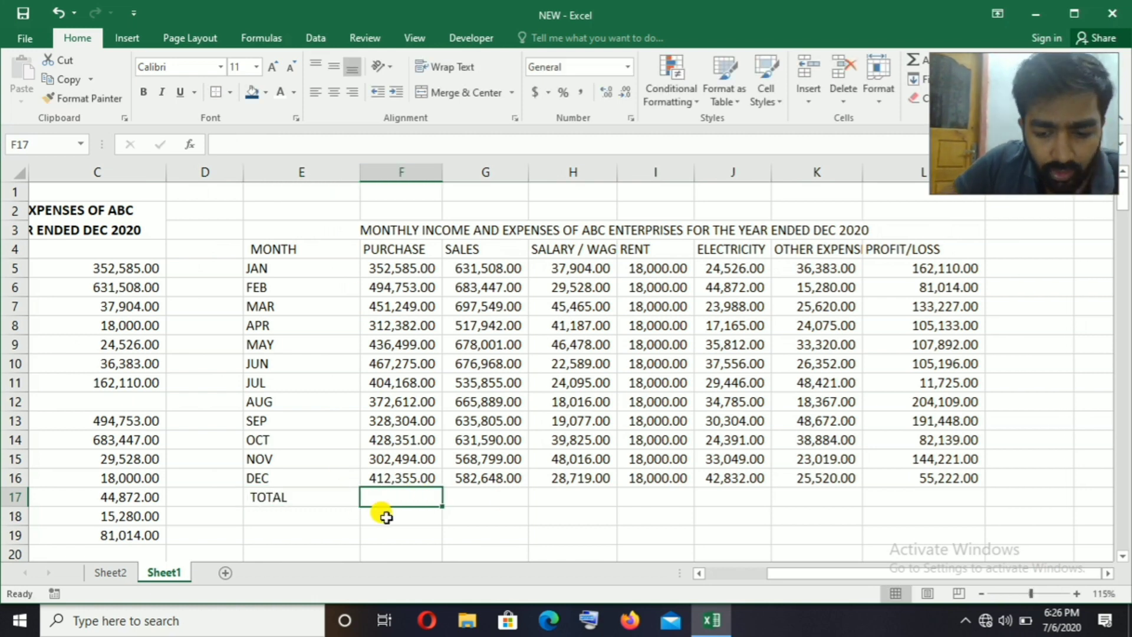
pyautogui.hotkey('alt', '=')
pyautogui.press('Return')
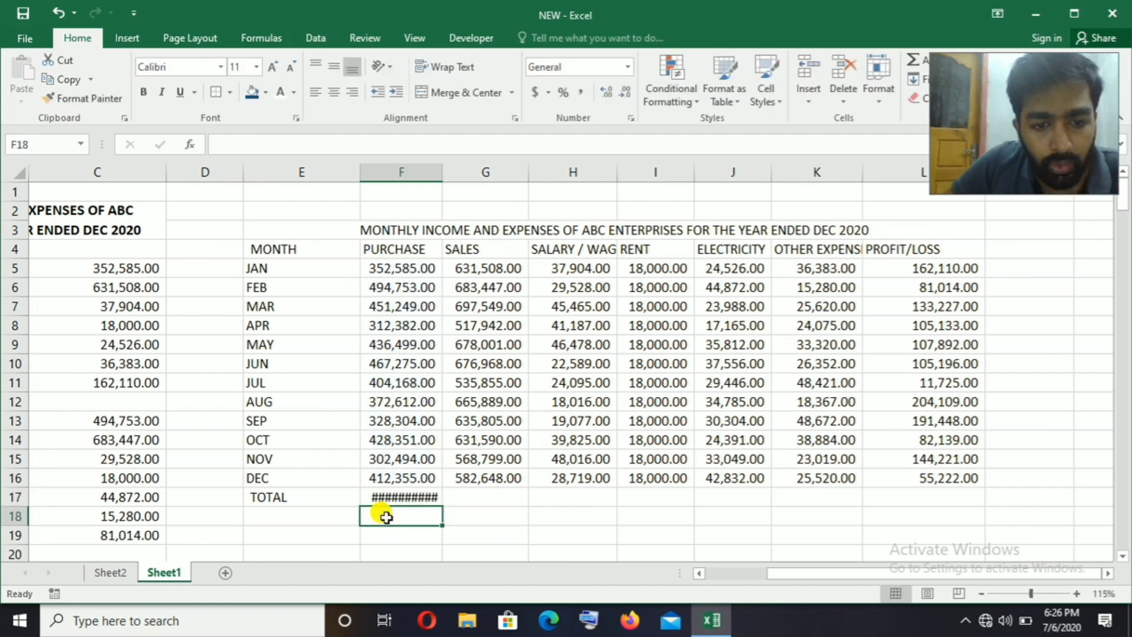
pyautogui.doubleClick(442, 170)
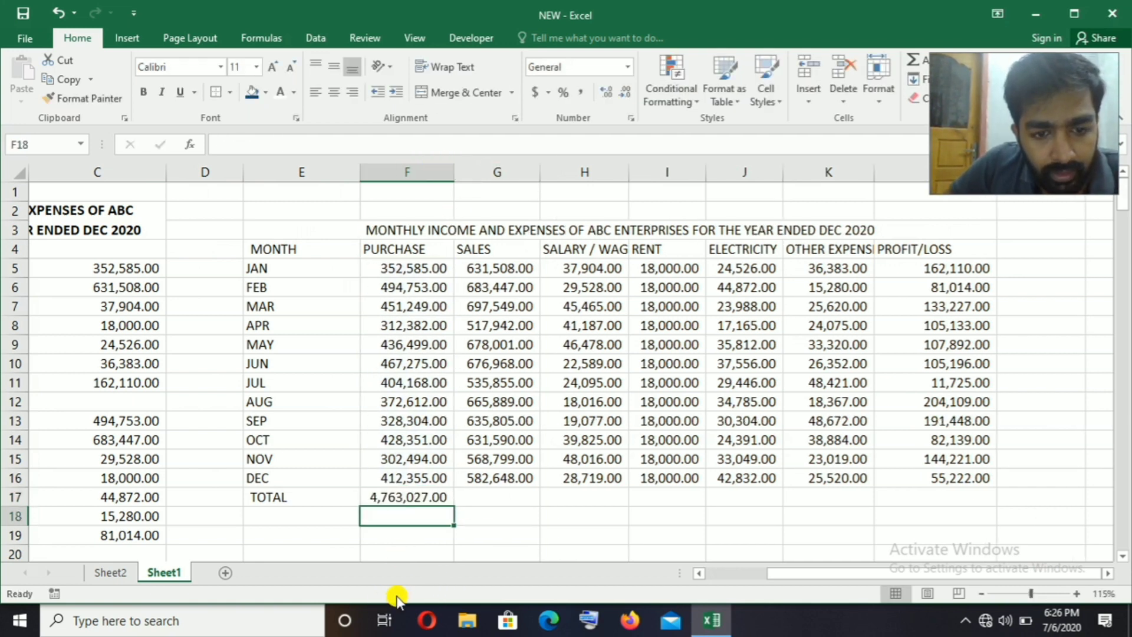
# Step: Copy the PURCHASE total formula from F17 across all categories through PROFIT/LOSS in L17
pyautogui.click(417, 498)
pyautogui.moveTo(453, 506); pyautogui.dragTo(955, 488)
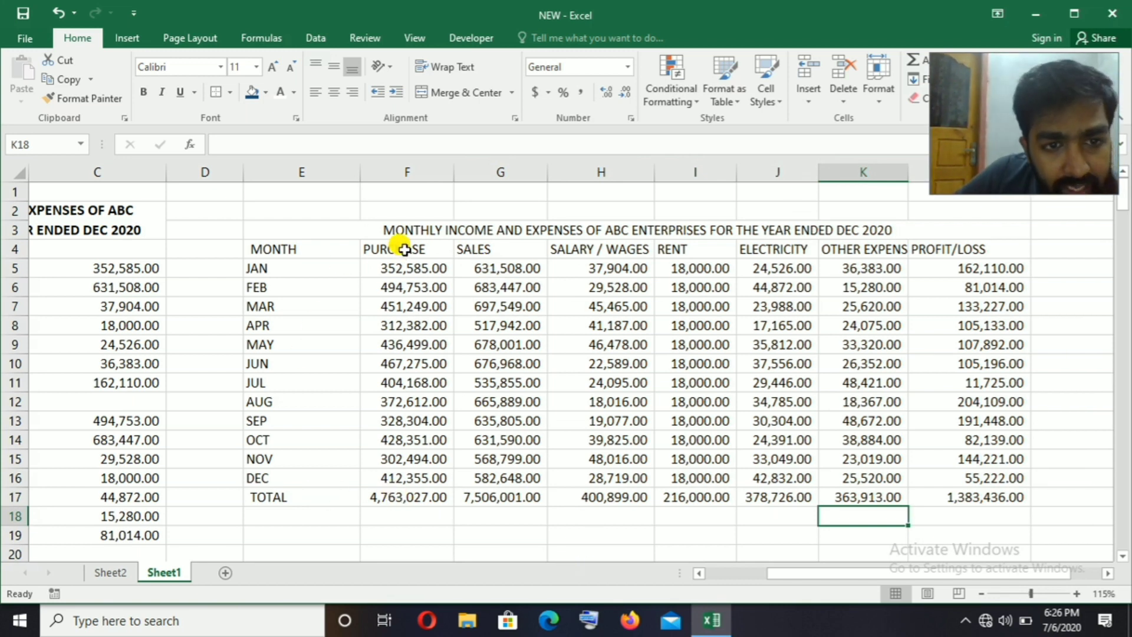
pyautogui.click(394, 501)
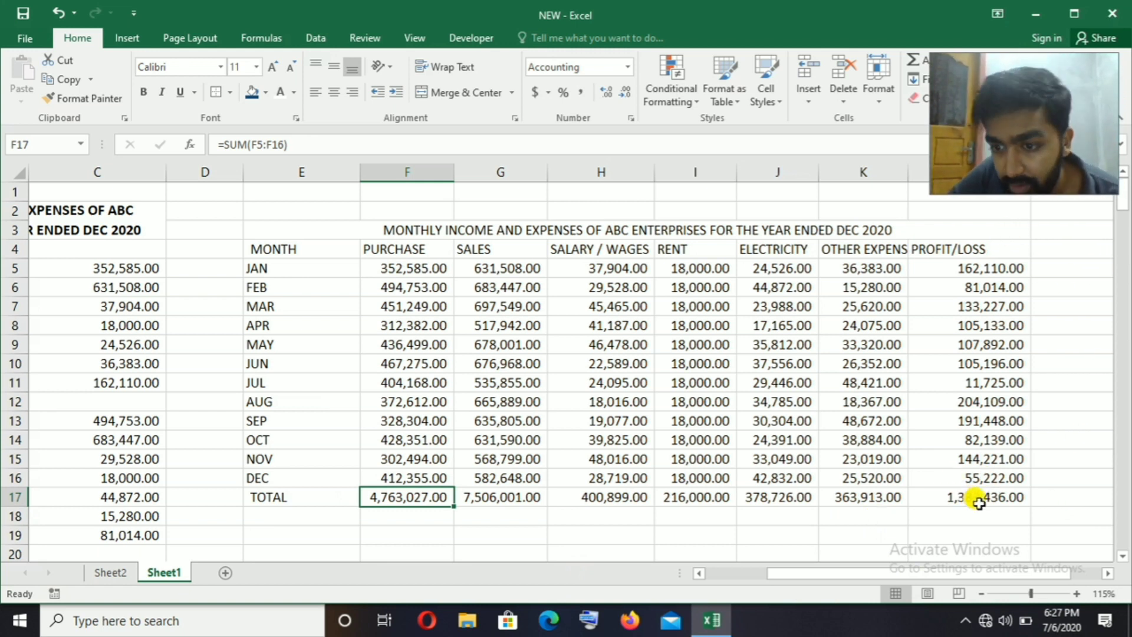
# Step: Apply all borders to the whole summary table from the title in E3 through the TOTAL row in L17
pyautogui.click(1004, 529)
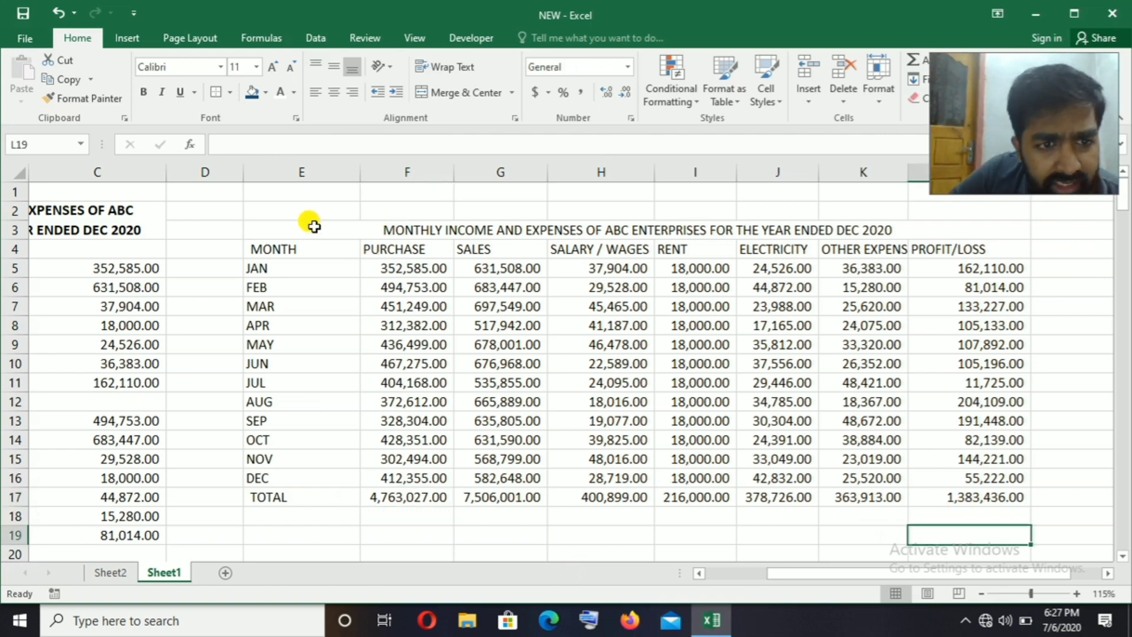
pyautogui.moveTo(265, 227); pyautogui.dragTo(801, 500)
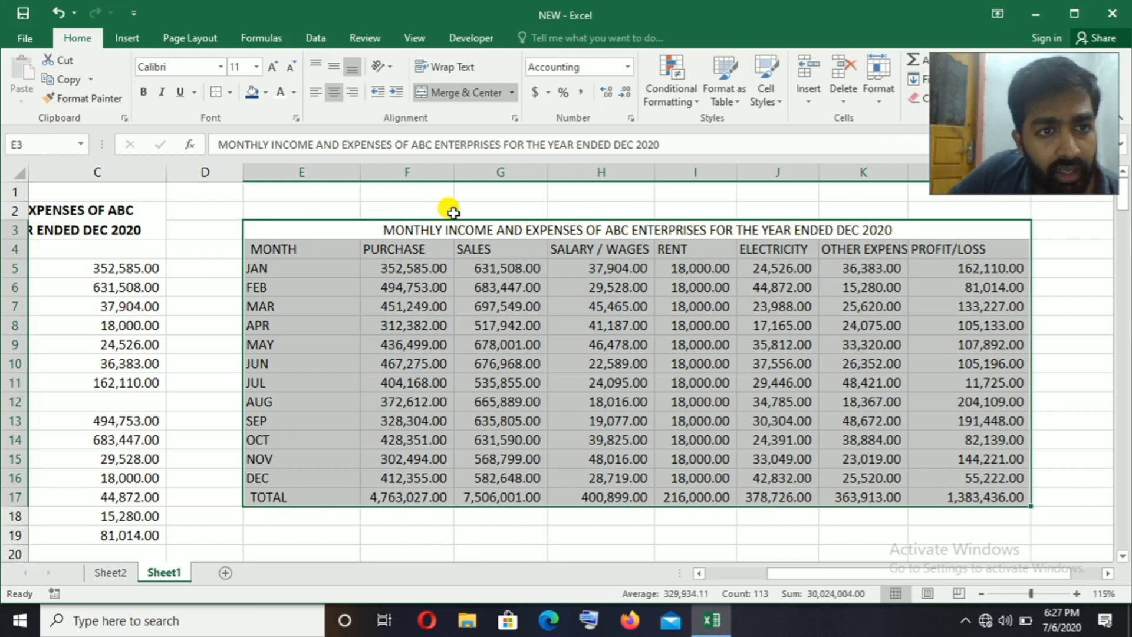
pyautogui.click(231, 92)
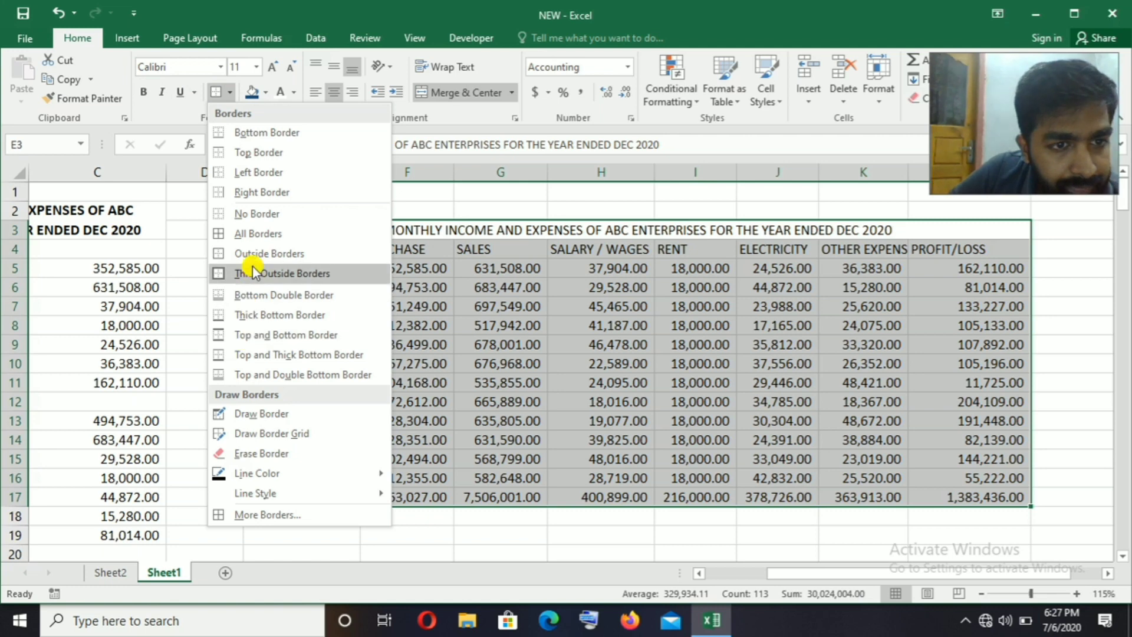
pyautogui.click(255, 233)
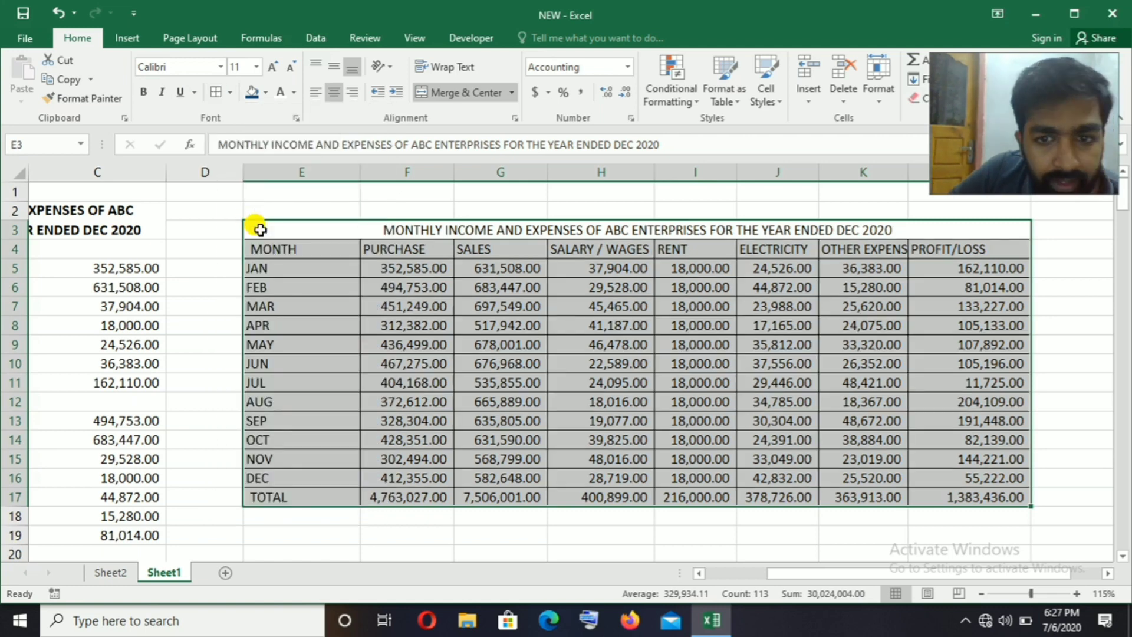
pyautogui.click(1073, 382)
# Step: Format the merged table title in row 3 as 14 pt bold white text on a dark blue fill
pyautogui.click(442, 230)
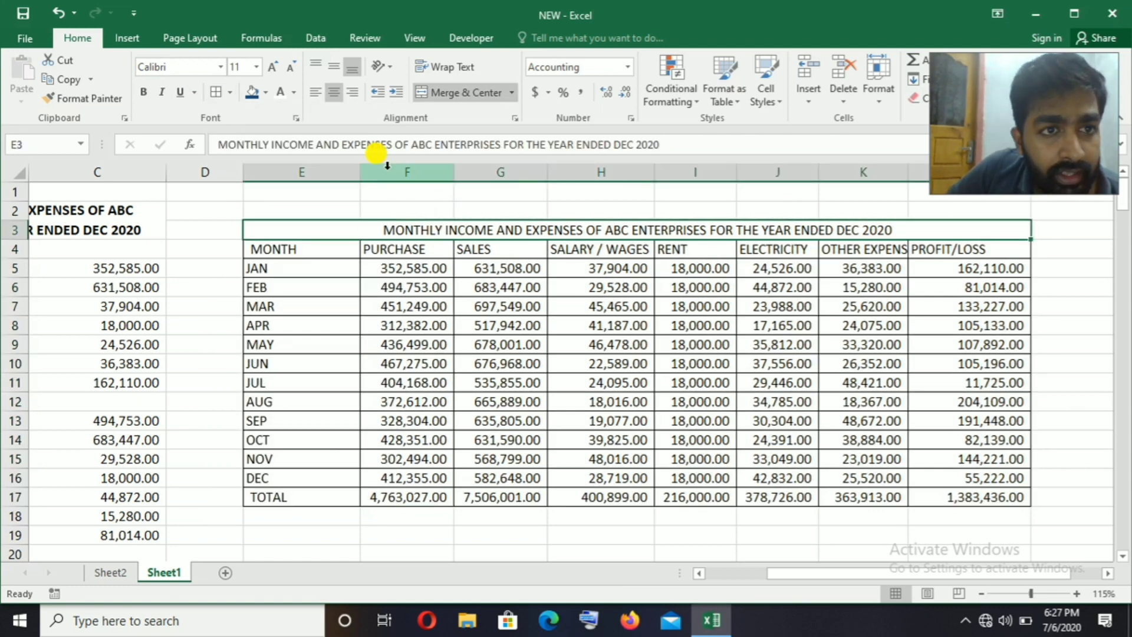
pyautogui.click(256, 66)
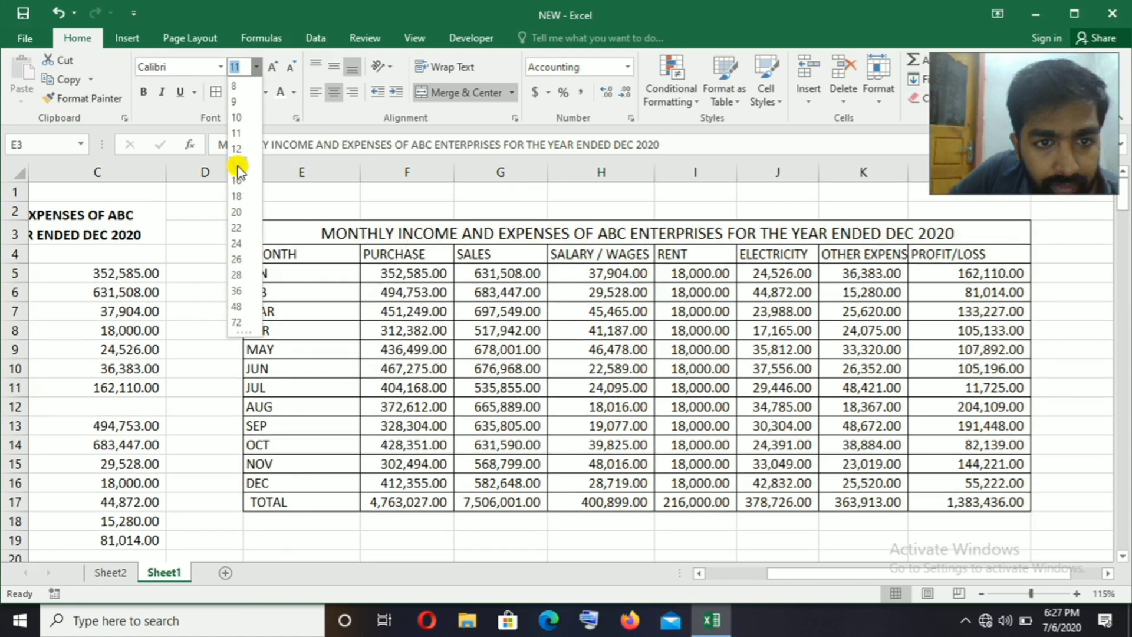
pyautogui.click(238, 168)
pyautogui.click(144, 92)
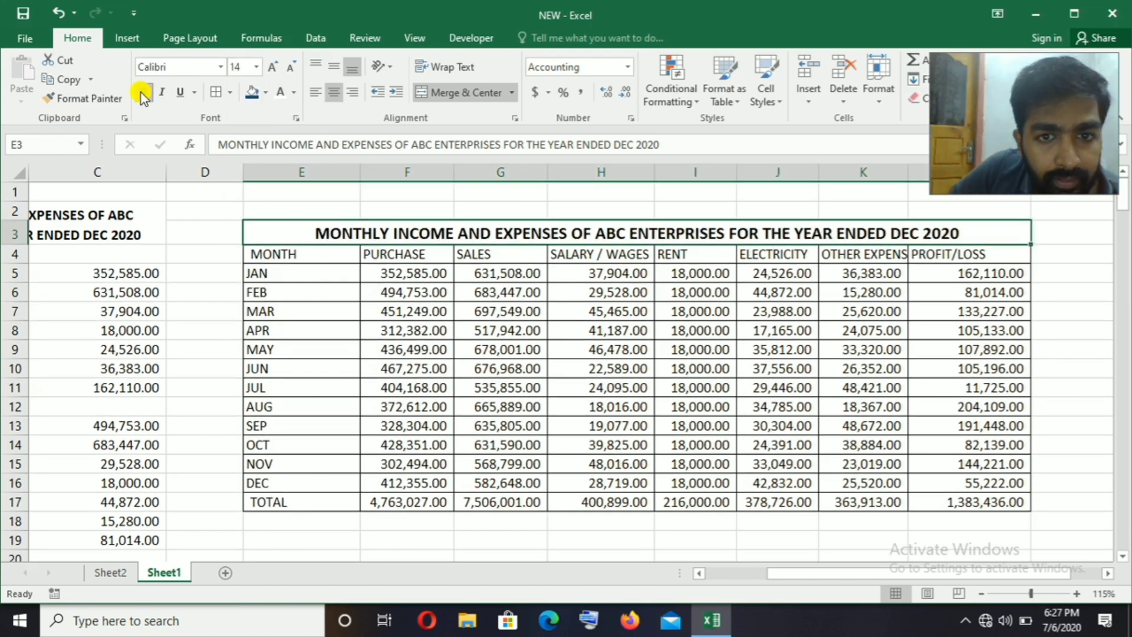
pyautogui.click(251, 92)
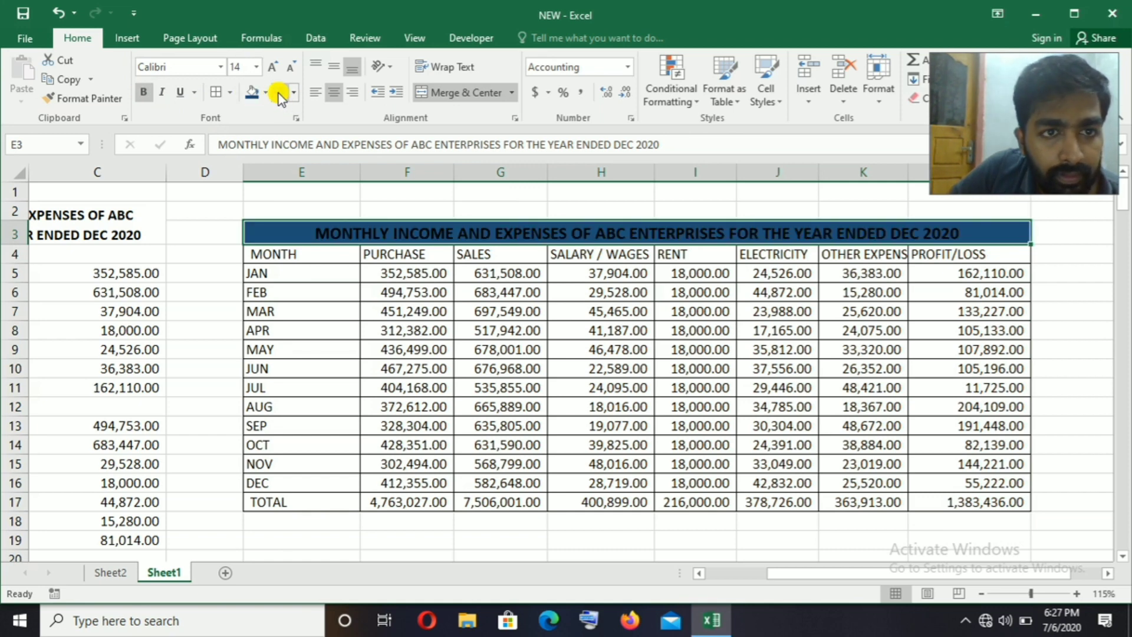
pyautogui.click(281, 92)
pyautogui.click(1055, 307)
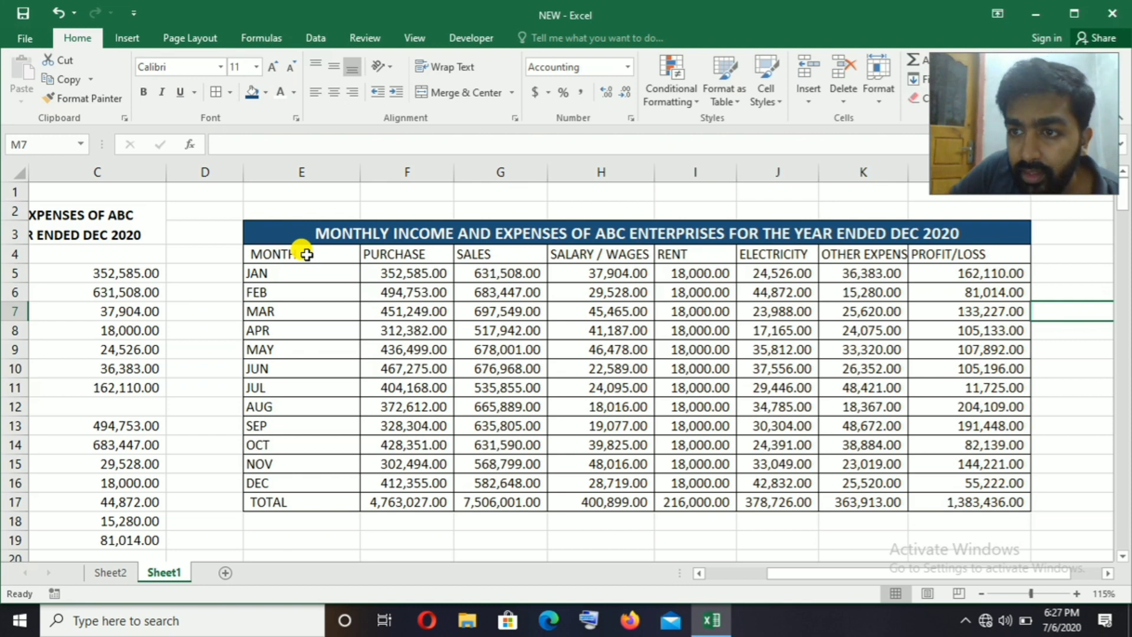
# Step: Bold the column headers in row 4, the month labels in column E and the TOTAL row 17
pyautogui.moveTo(316, 252); pyautogui.dragTo(930, 250)
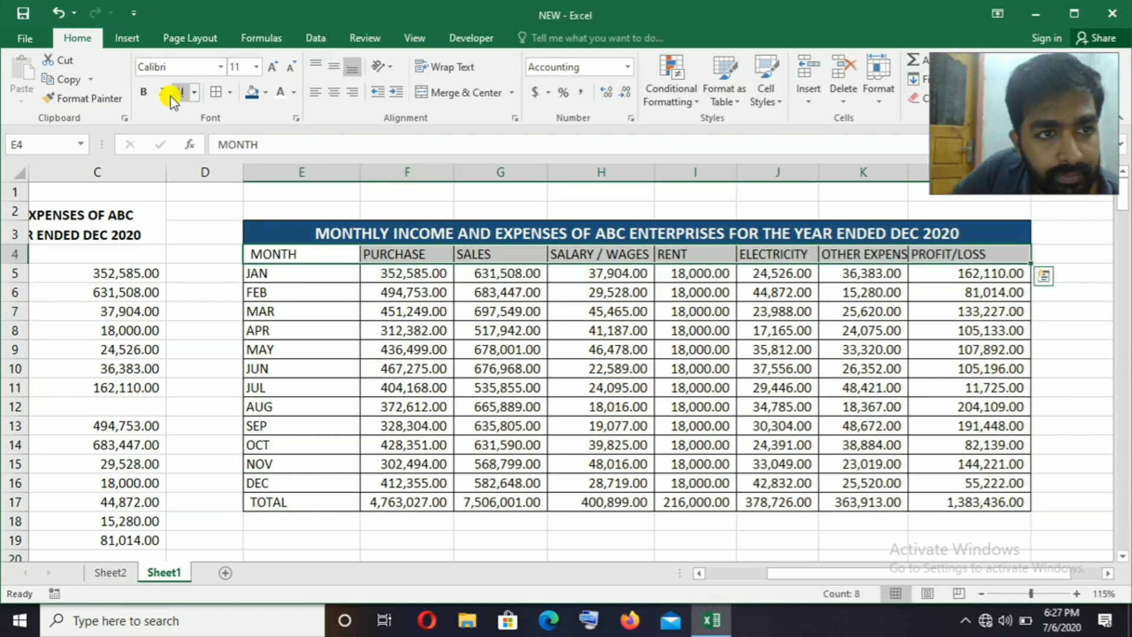
pyautogui.click(143, 91)
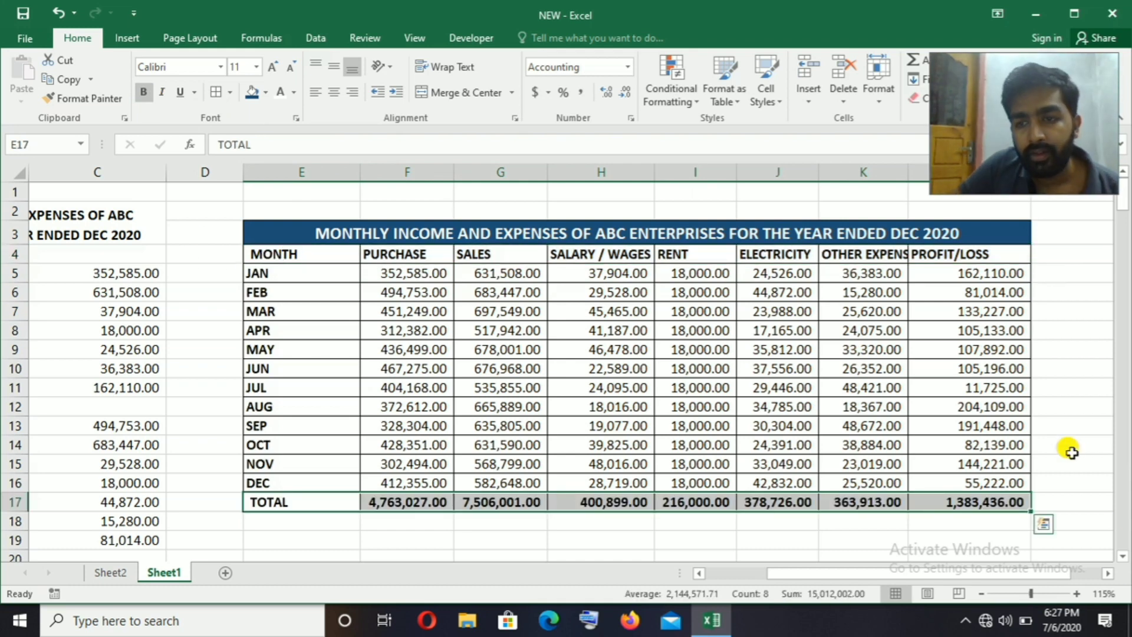
pyautogui.click(1061, 450)
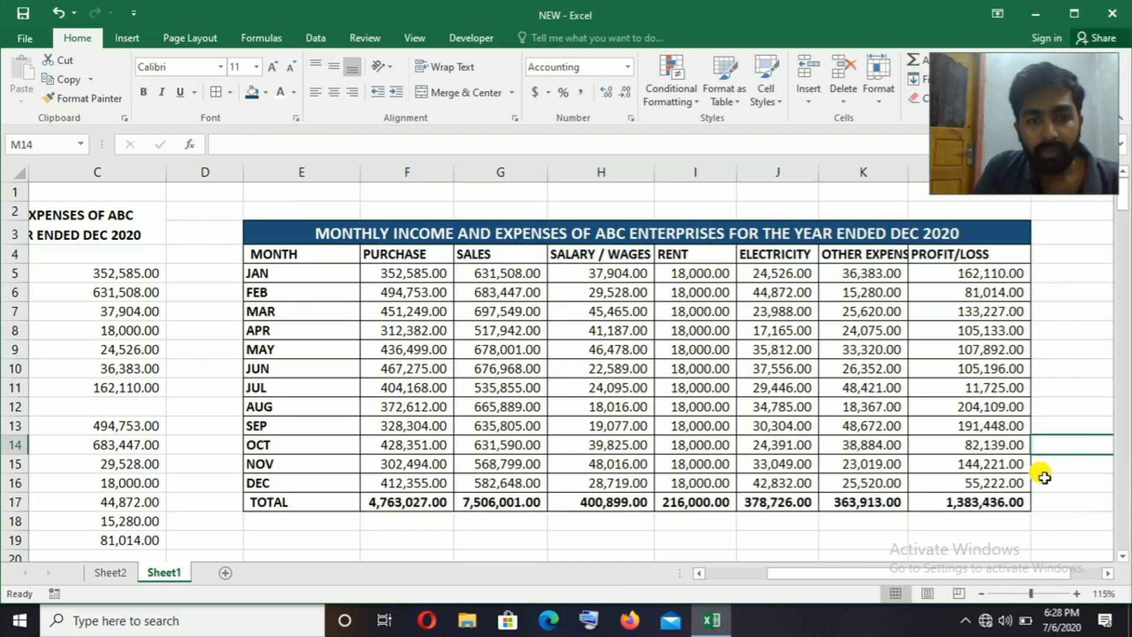